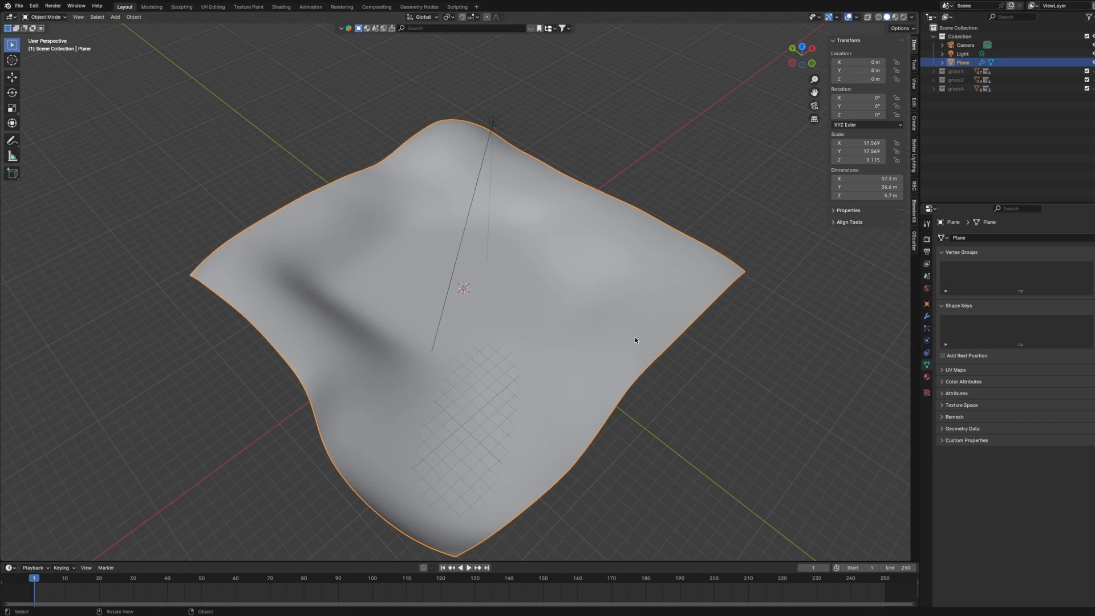
In the ground material's shader nodes, delete the lower unconnected mapping node group beside the bottom texture set.
middle_drag(638, 352, 658, 340)
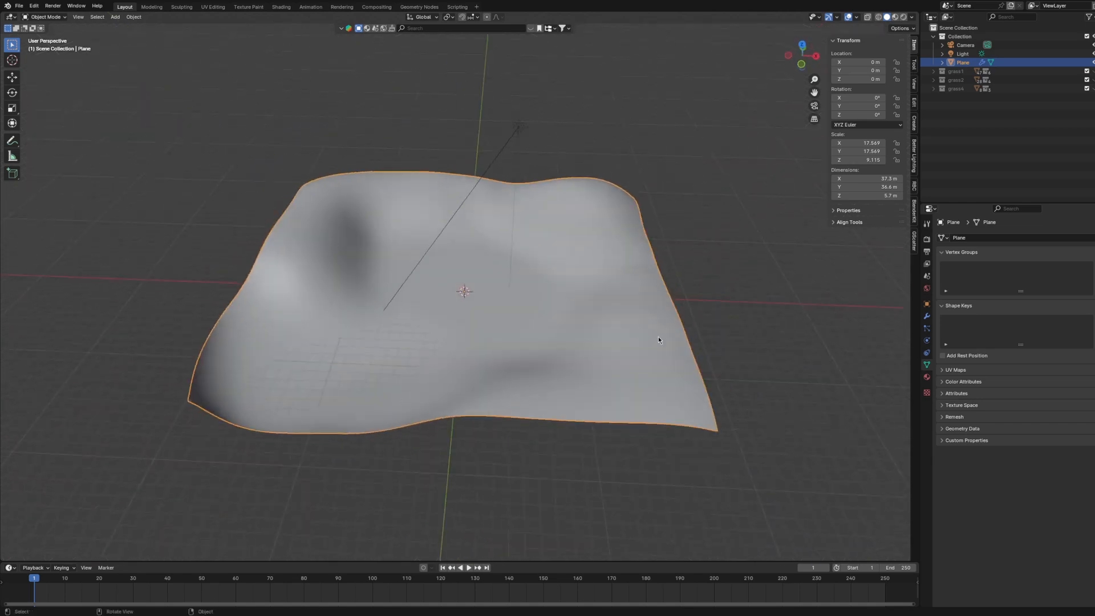
click(282, 6)
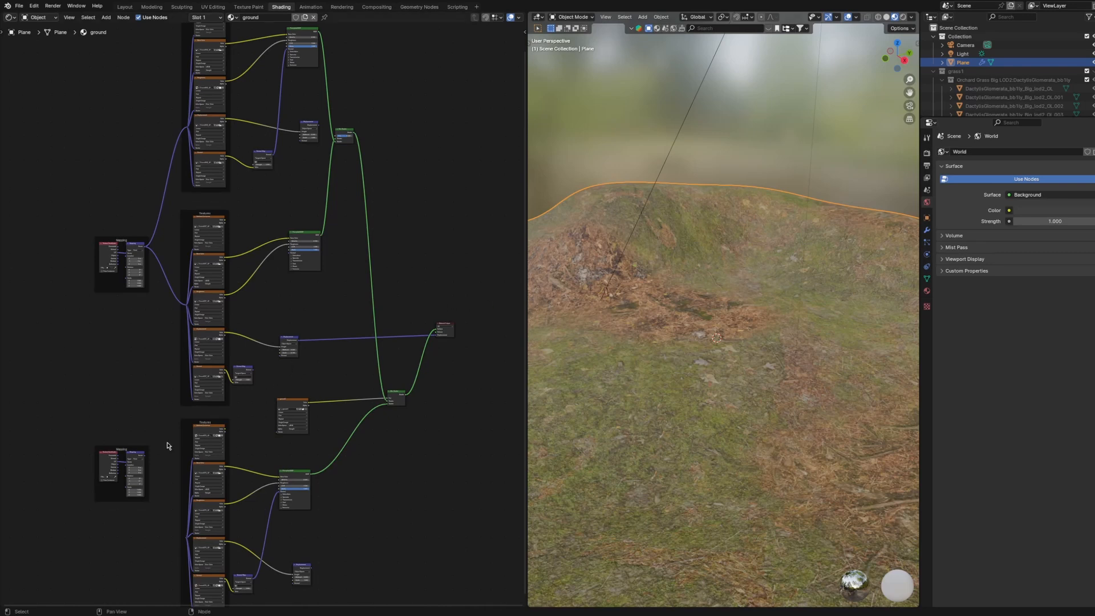
drag(68, 402, 168, 512)
key(Delete)
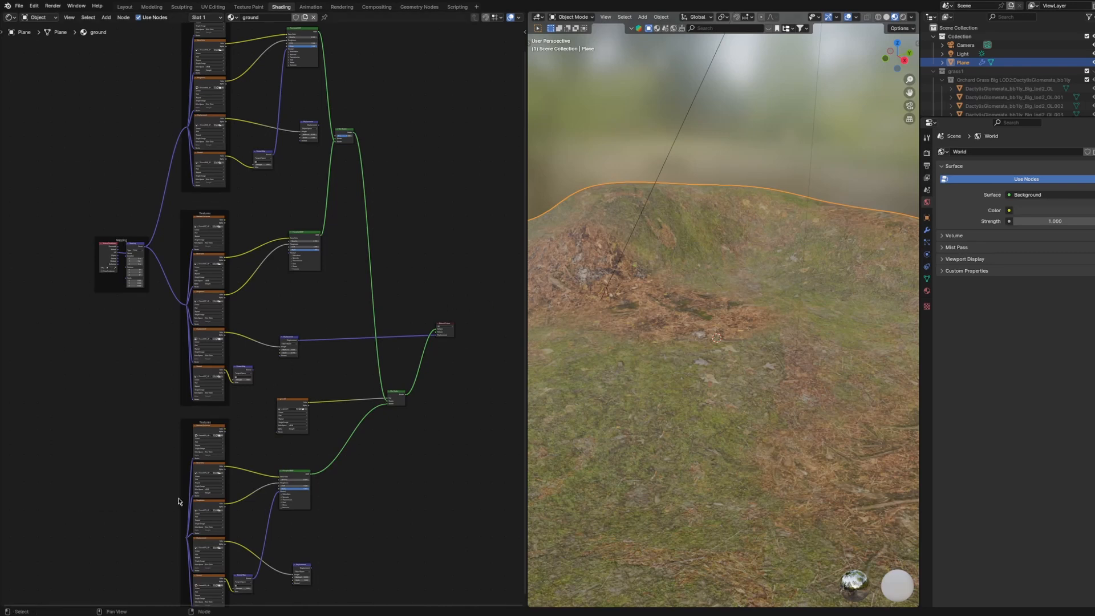
In the plane's geometry node tree, insert a Distribute Points on Faces node between Group Input and Group Output.
click(419, 7)
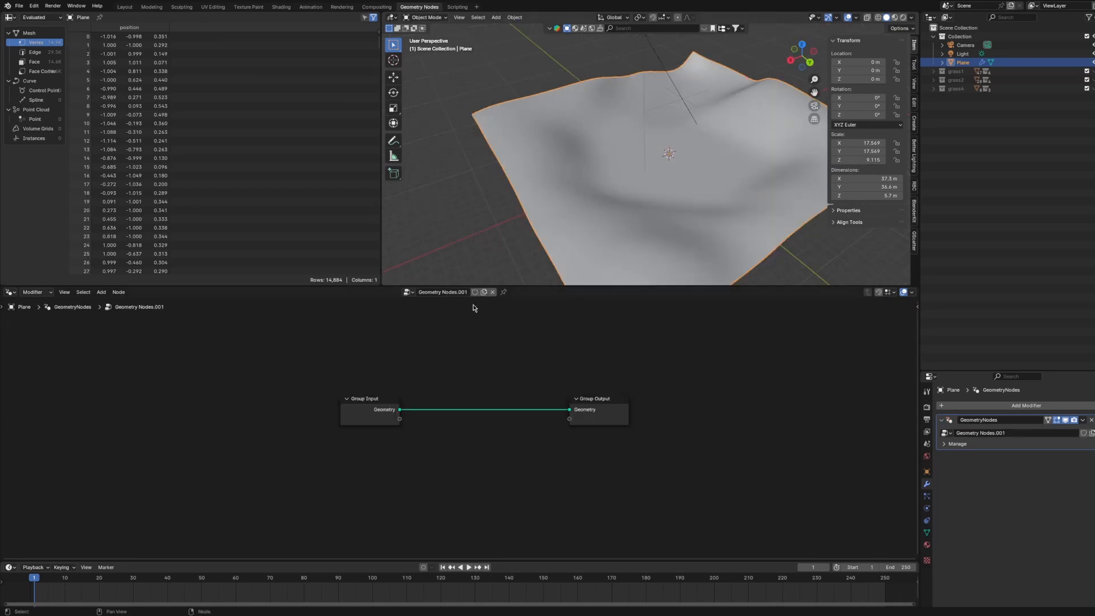
key(shift+a)
mouse_move(428, 409)
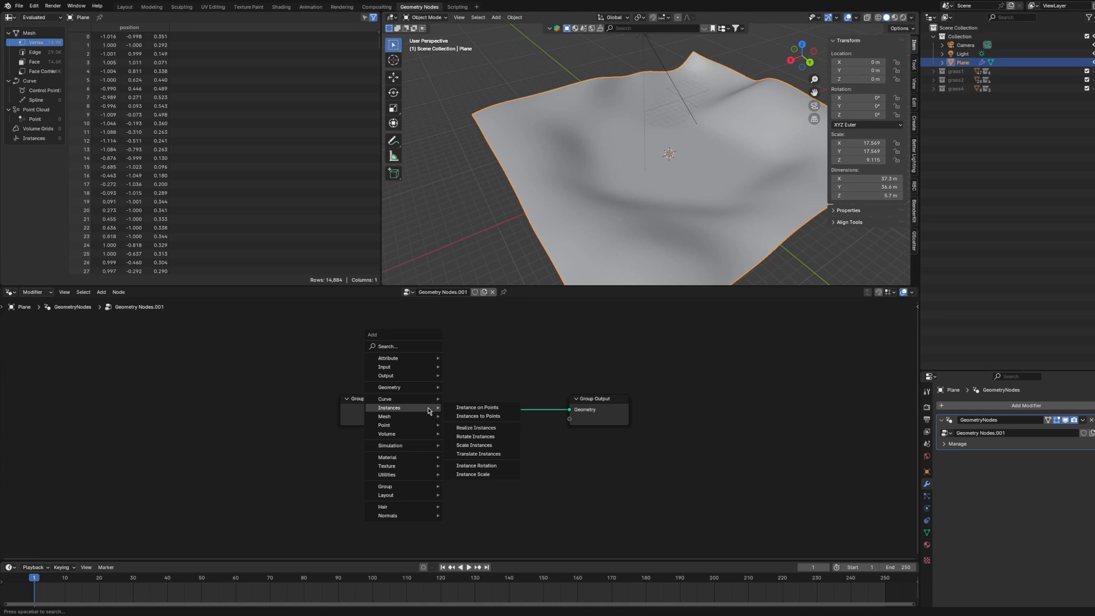
text(dis)
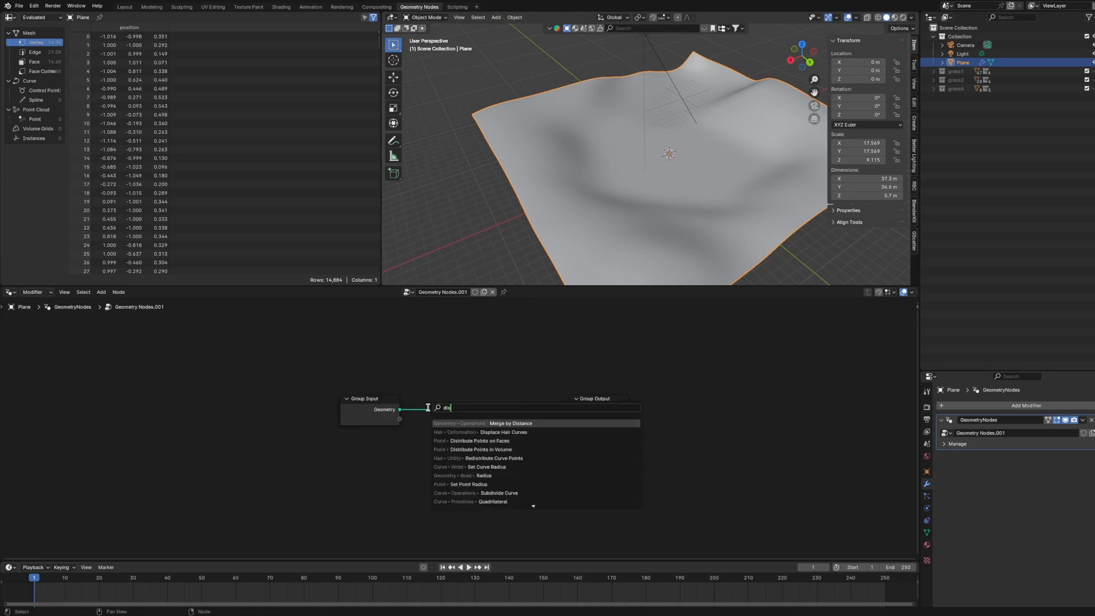
click(497, 441)
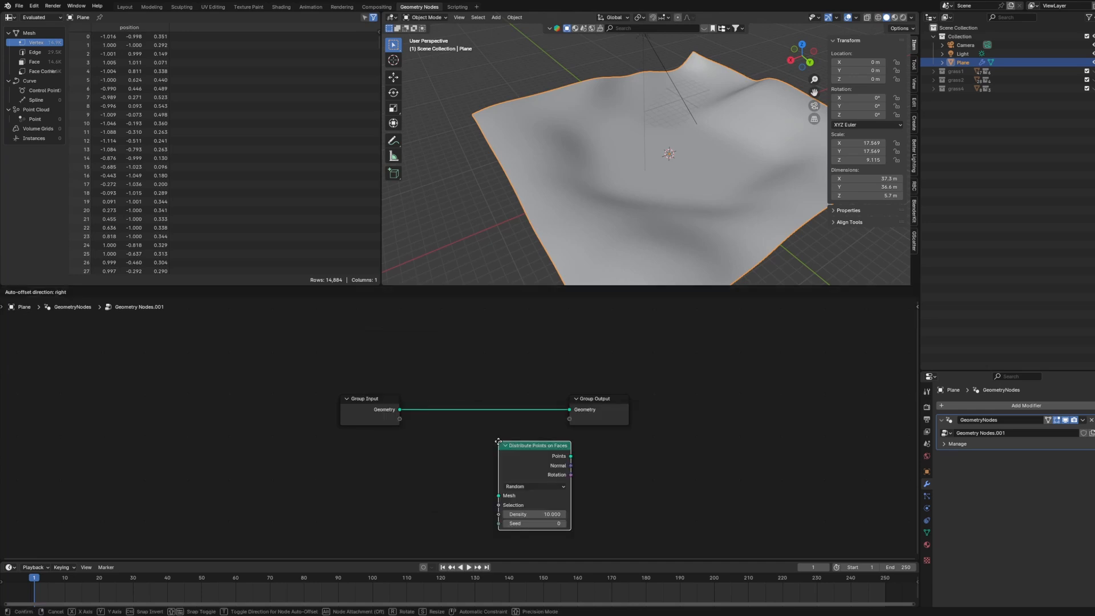
click(436, 396)
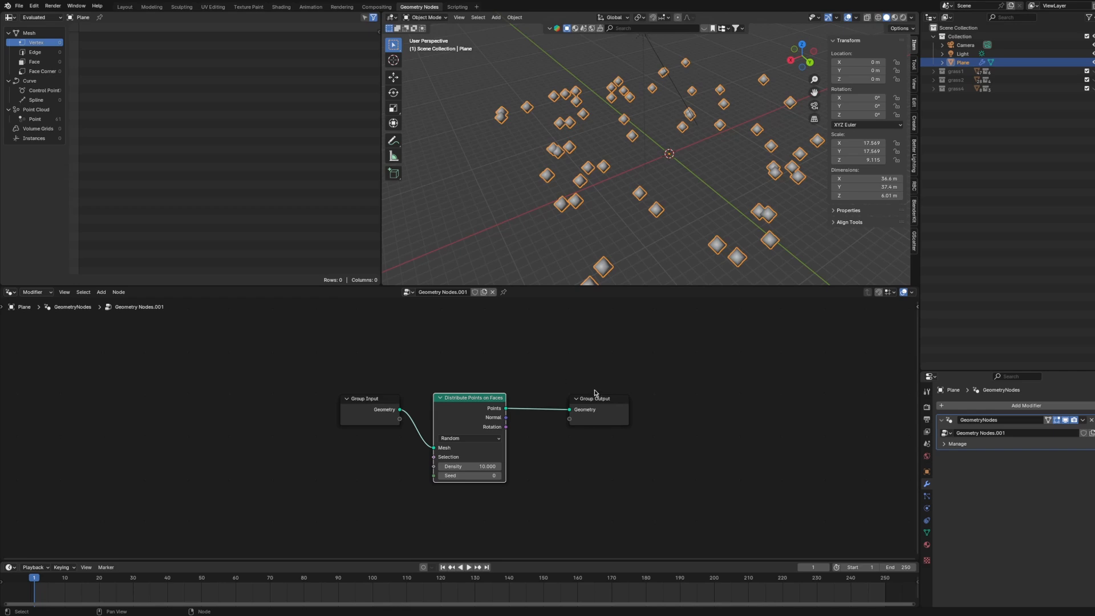
Move Group Output farther away and insert an Instance on Points node after Distribute Points on Faces.
drag(620, 403, 797, 401)
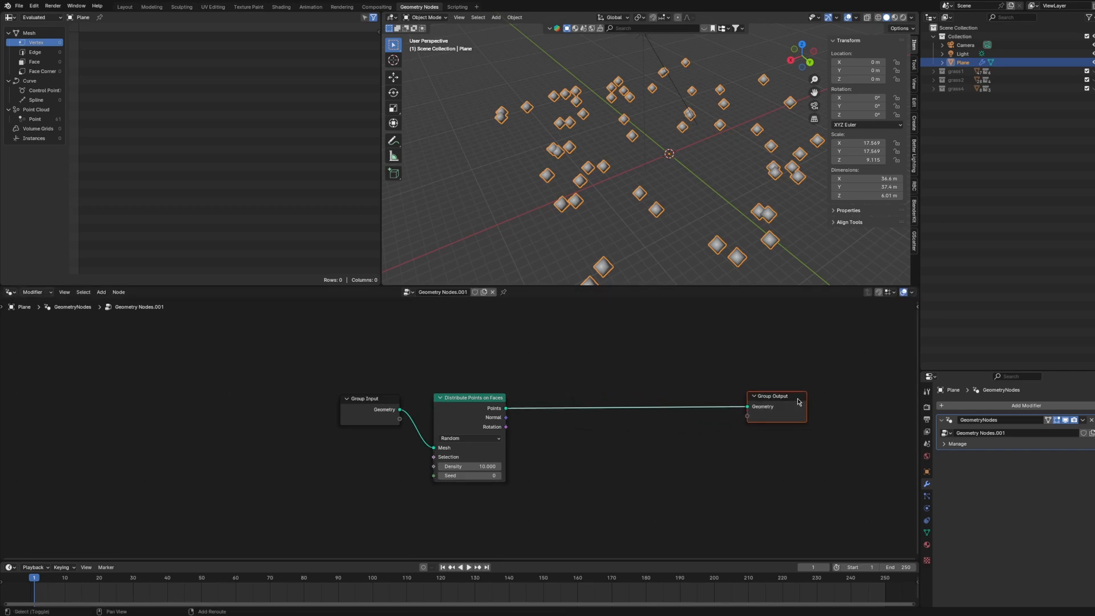
key(shift+a)
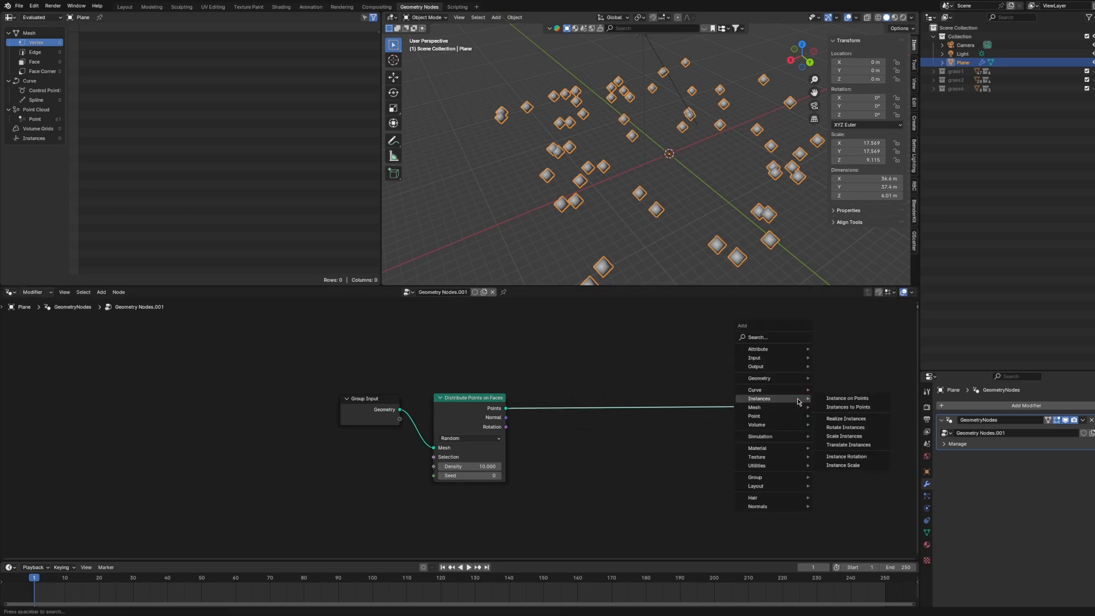
click(845, 400)
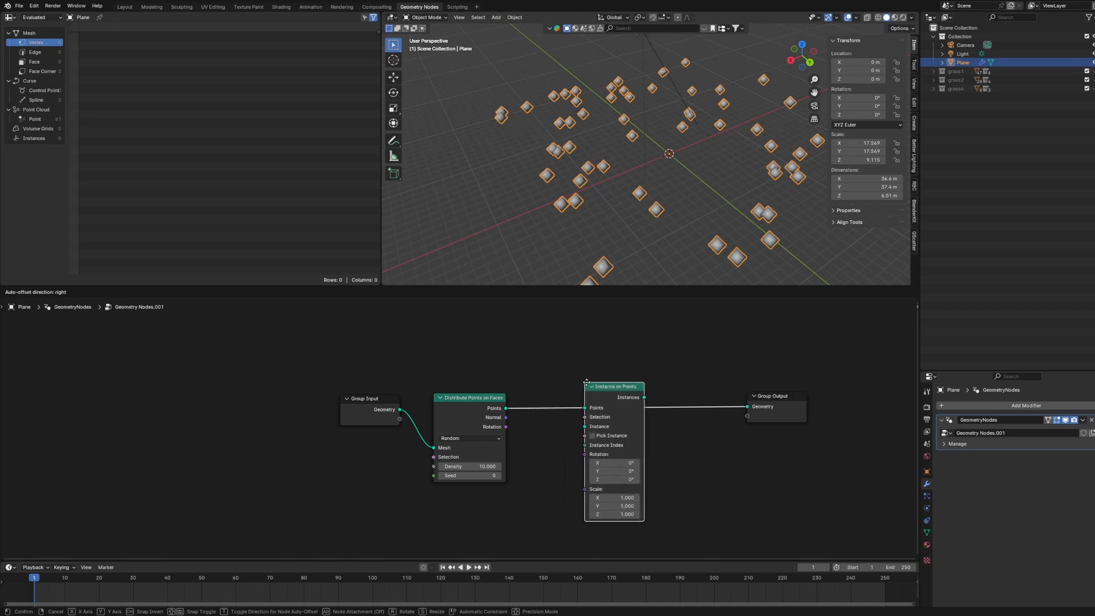
click(589, 391)
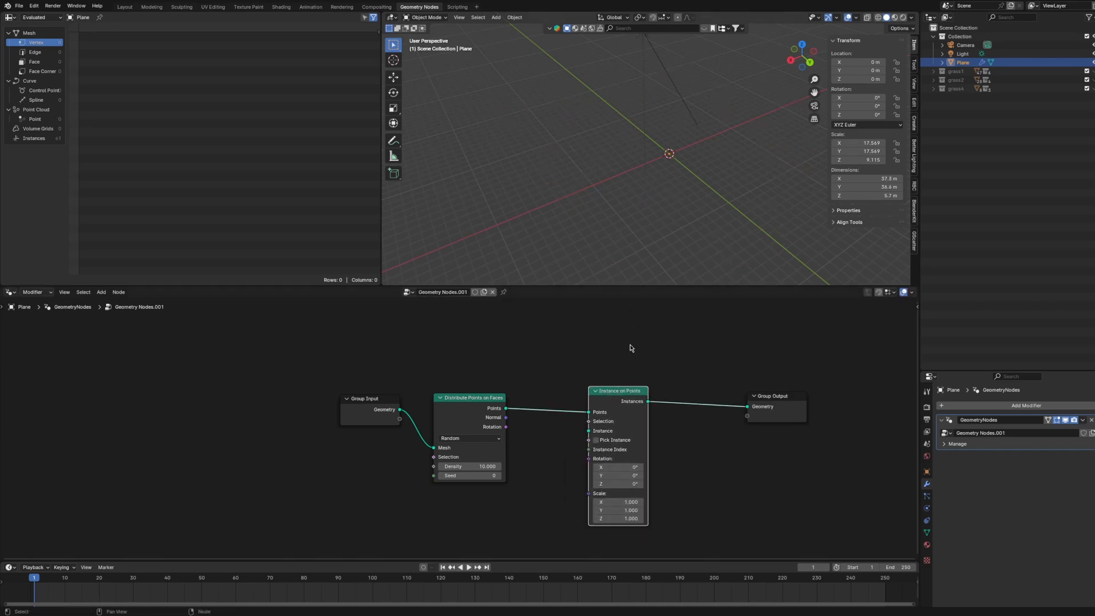
Move the Distribute Points on Faces and Instance on Points nodes below the row of the group nodes.
middle_drag(590, 363, 506, 361)
drag(616, 530, 337, 468)
drag(540, 420, 533, 491)
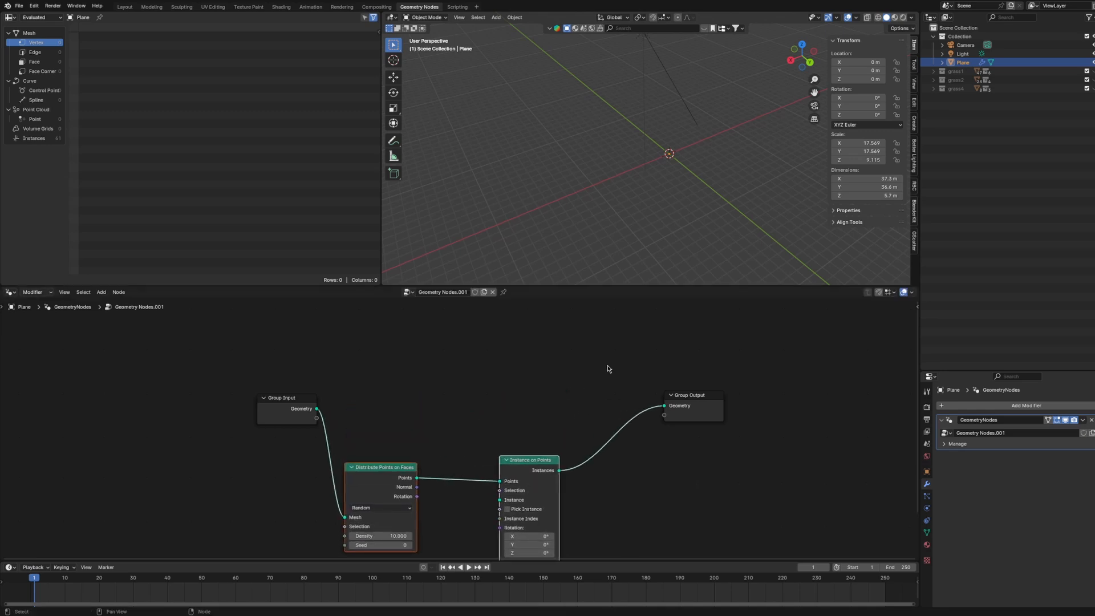
Insert a Join Geometry node before Group Output and connect the Group Input geometry to it.
key(shift+a)
text(j)
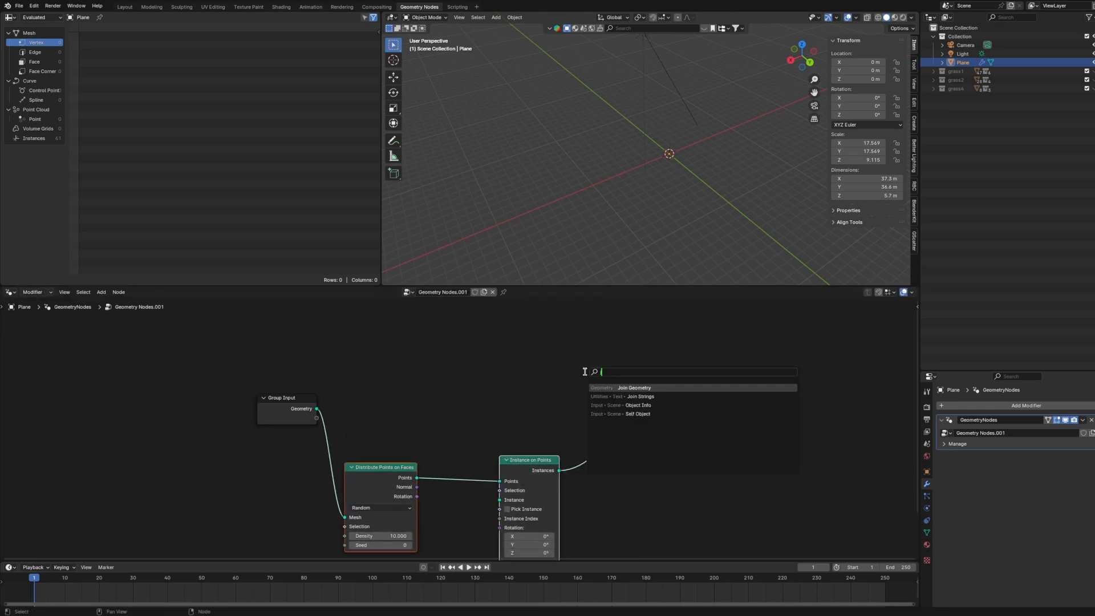
click(628, 387)
click(641, 408)
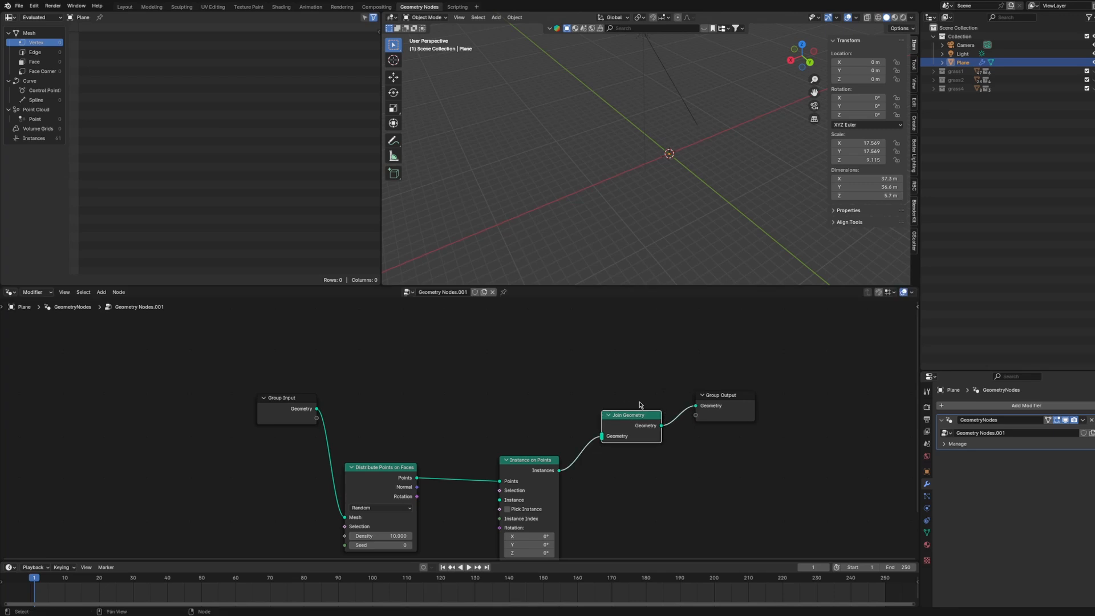
drag(319, 410, 601, 436)
Add a Collection Info node below the Distribute Points on Faces node.
key(Home)
drag(530, 366, 444, 461)
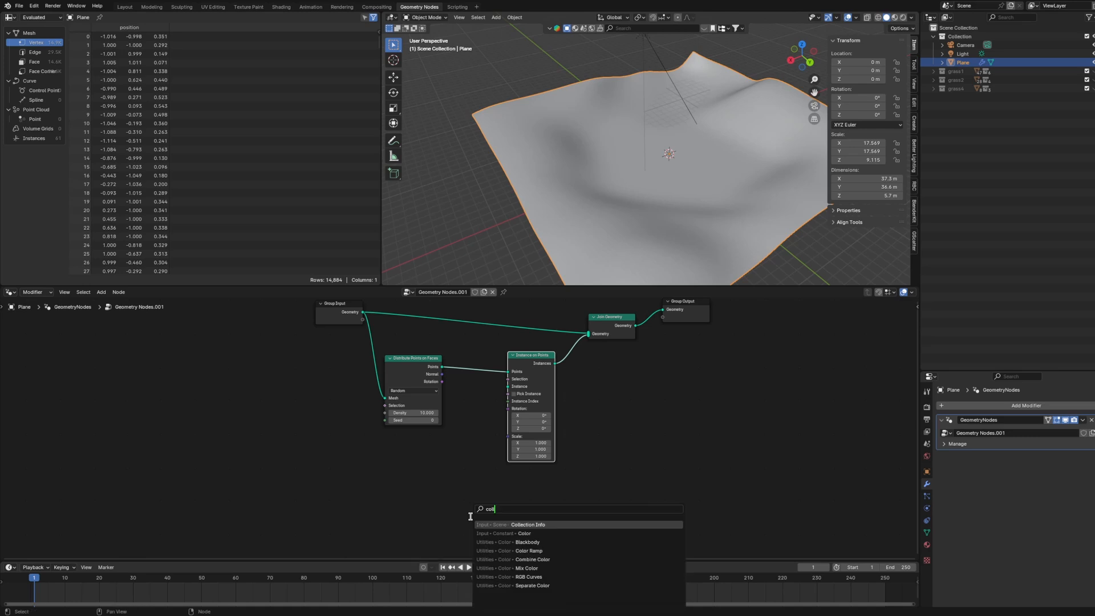
click(515, 525)
click(374, 458)
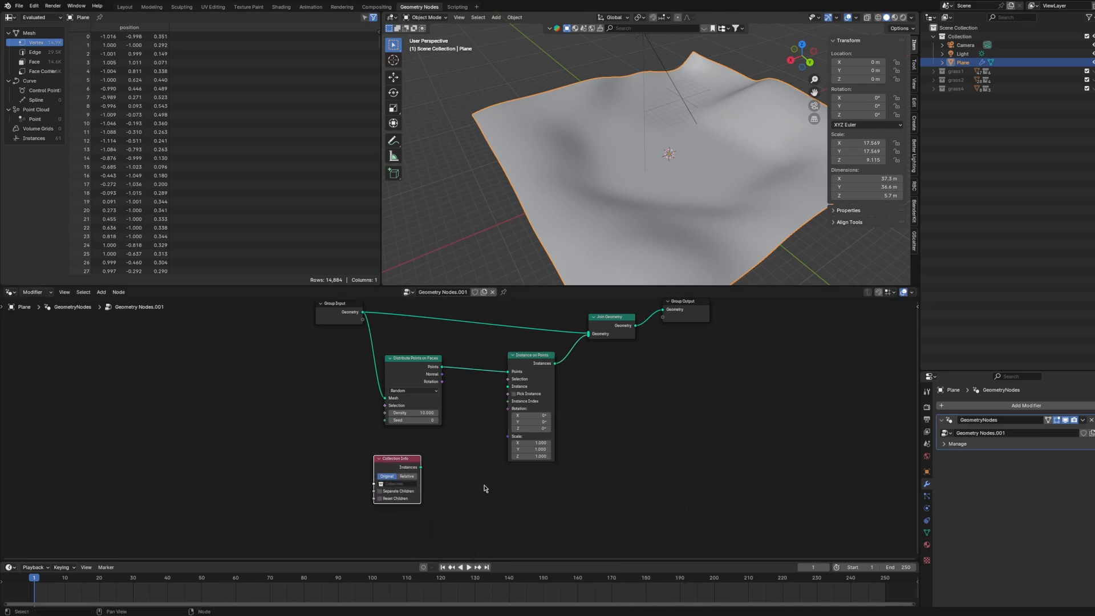
key(shift+a)
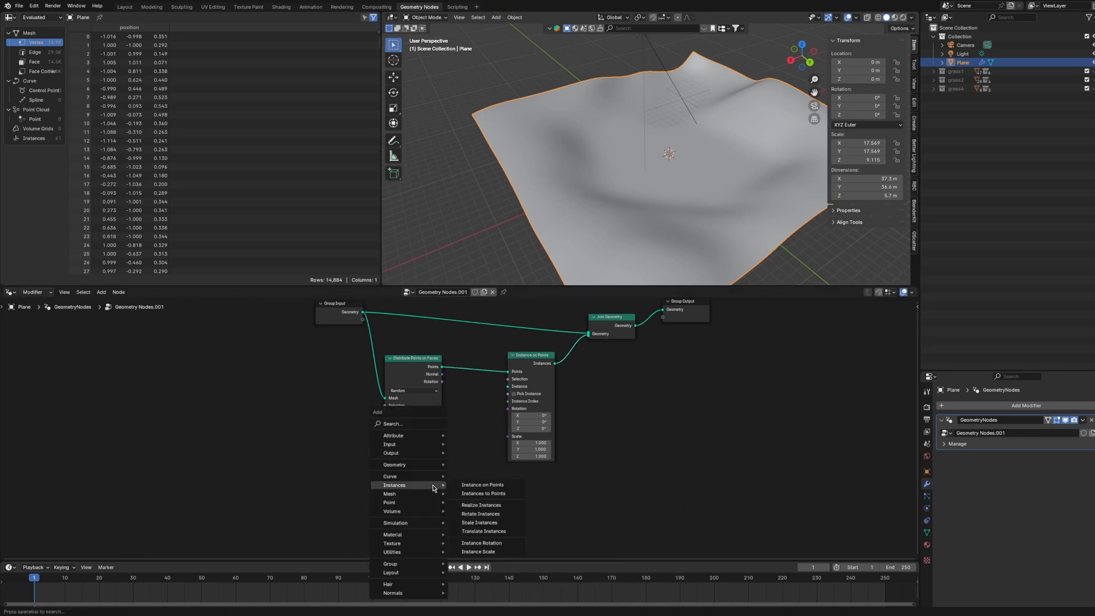
text(ob)
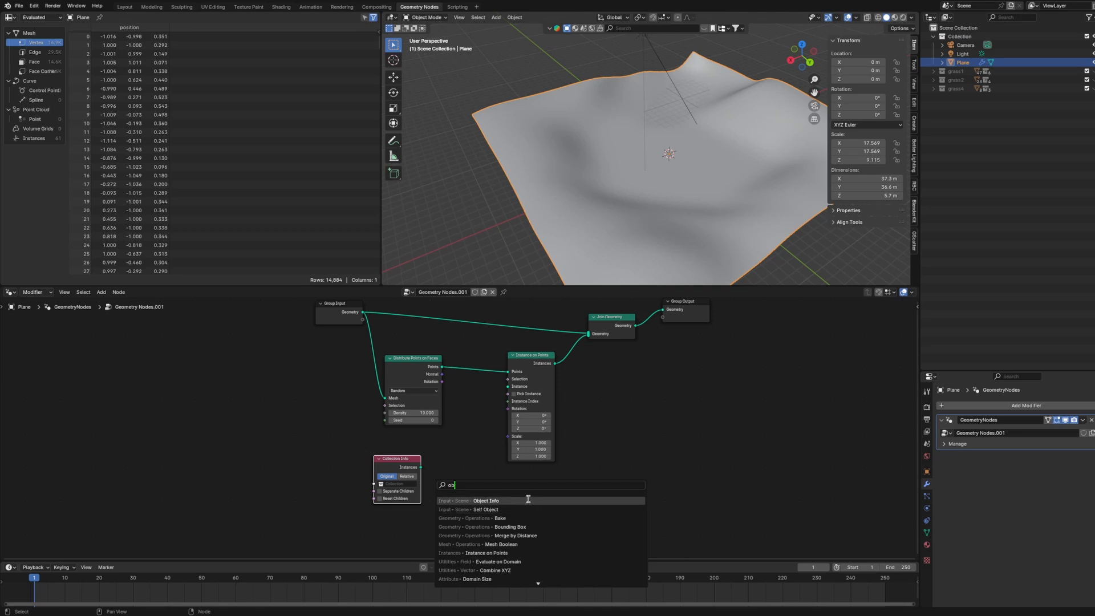
click(528, 500)
click(460, 474)
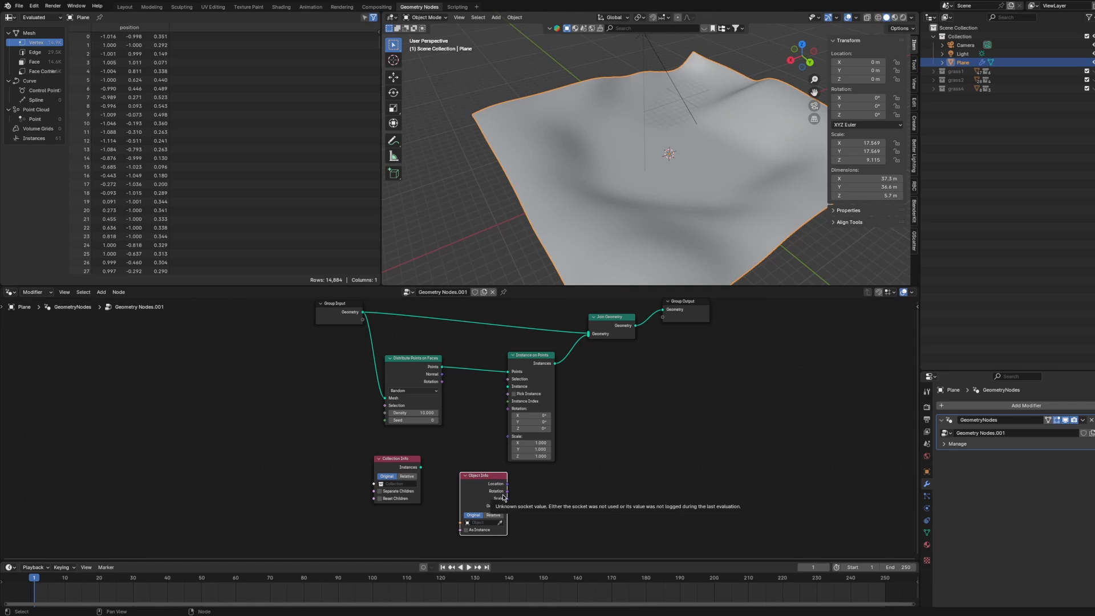
key(x)
Set the Collection Info node to the grass1 collection and connect its instances to the Instance input of Instance on Points.
click(397, 485)
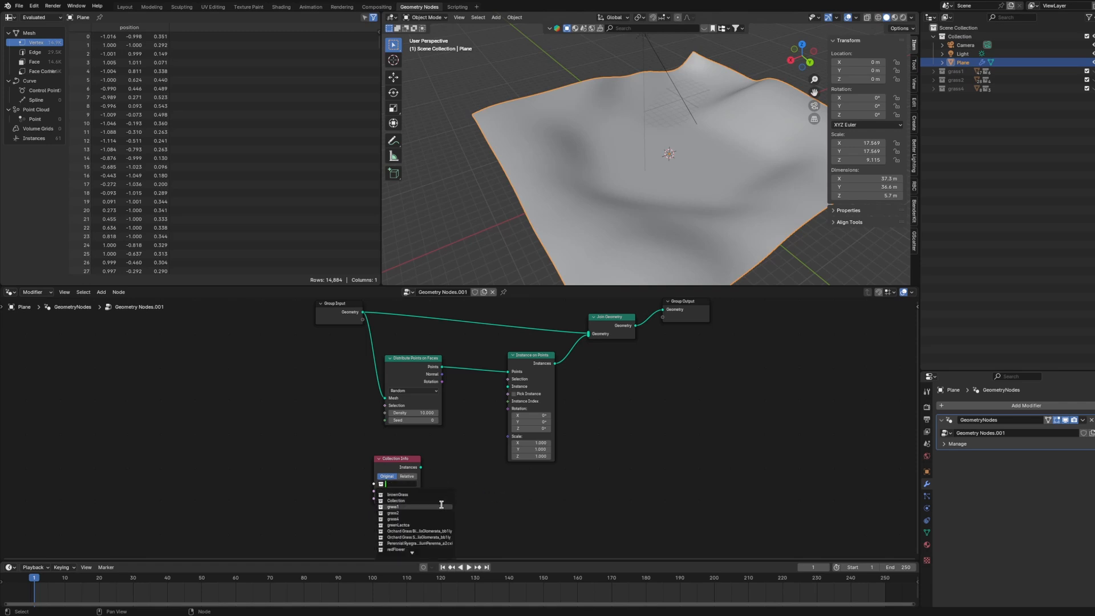
click(441, 506)
drag(420, 467, 507, 386)
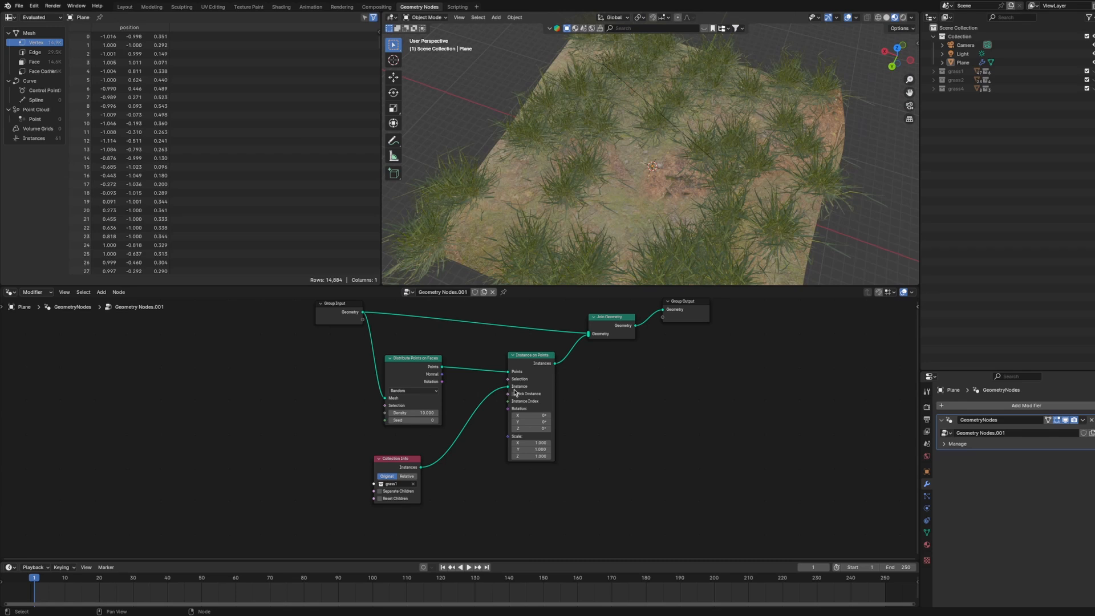
Shift the grass1 Collection Info node slightly and make two duplicates of it, stacked below the original.
drag(391, 459, 371, 447)
key(shift+d)
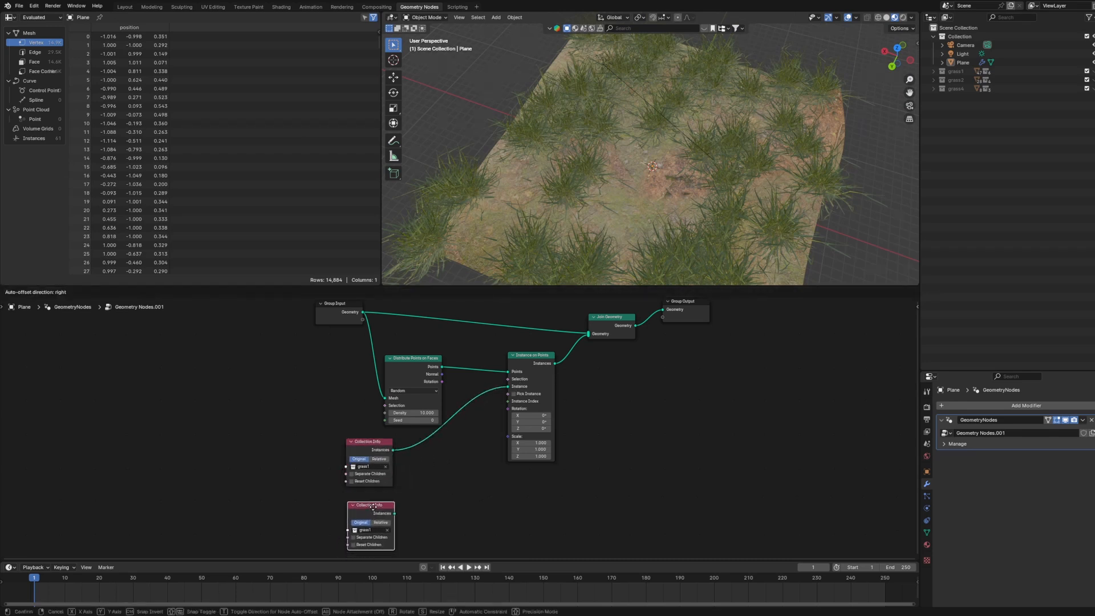
click(369, 502)
middle_drag(415, 471, 414, 402)
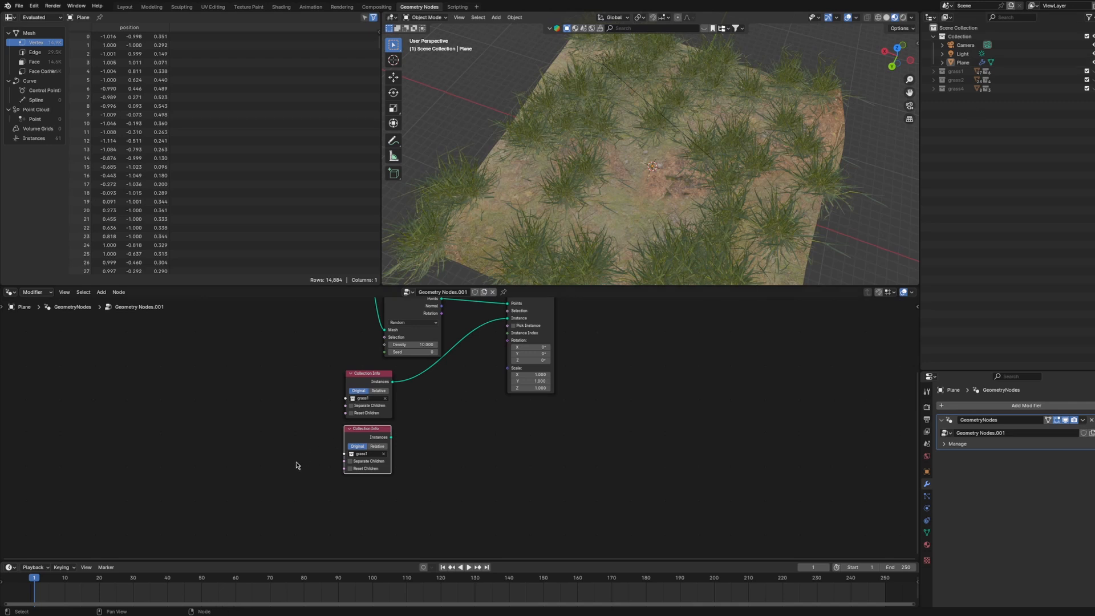
key(g)
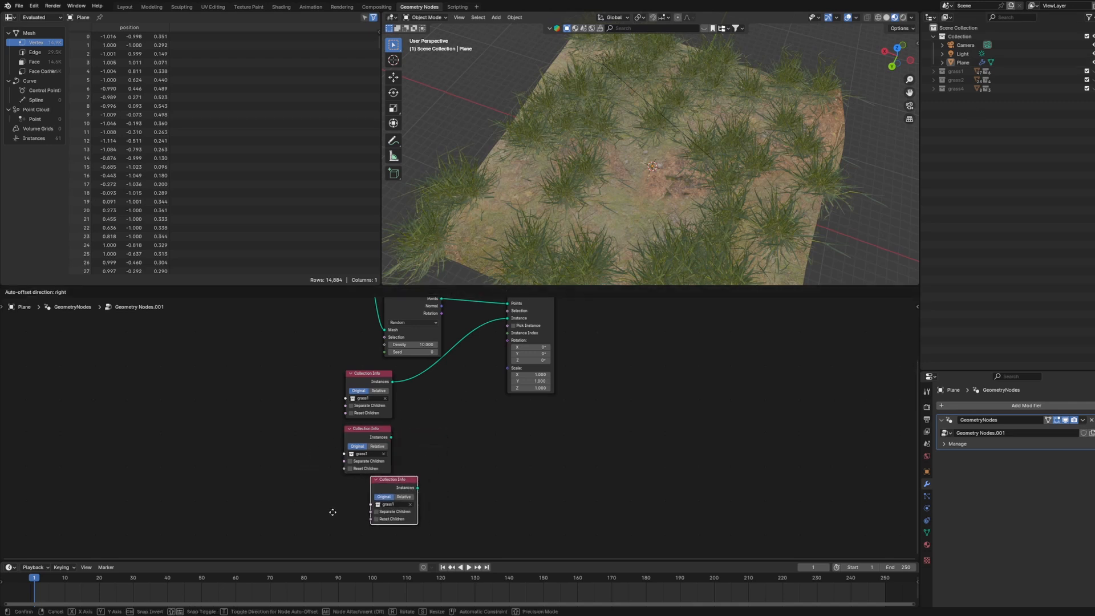
click(304, 519)
middle_drag(456, 400, 469, 467)
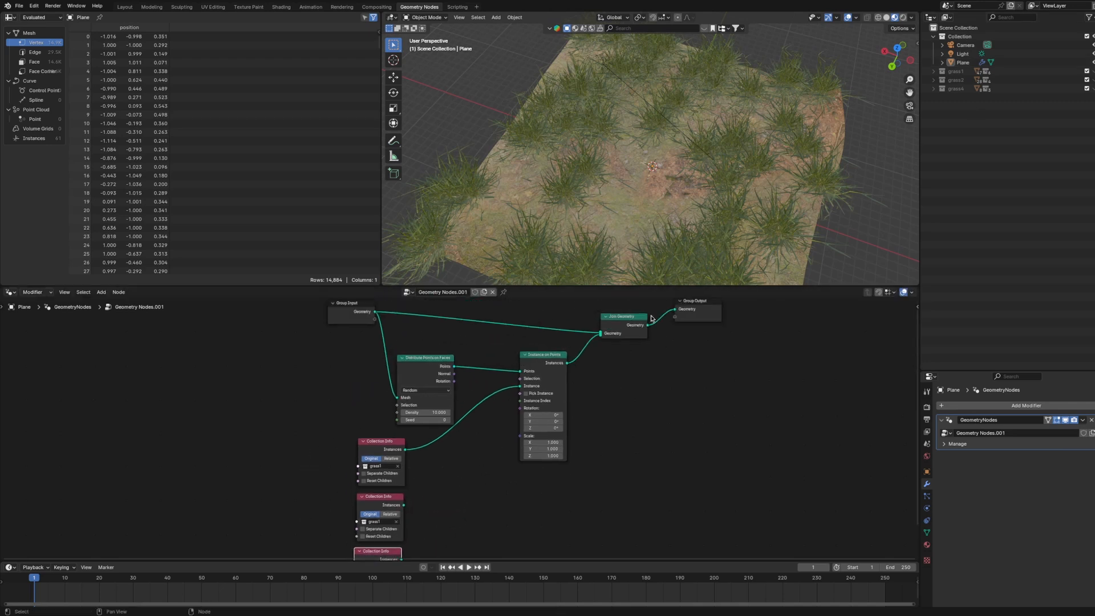
Duplicate the Join Geometry node and insert the copy between the first Collection Info node and Instance on Points.
click(625, 321)
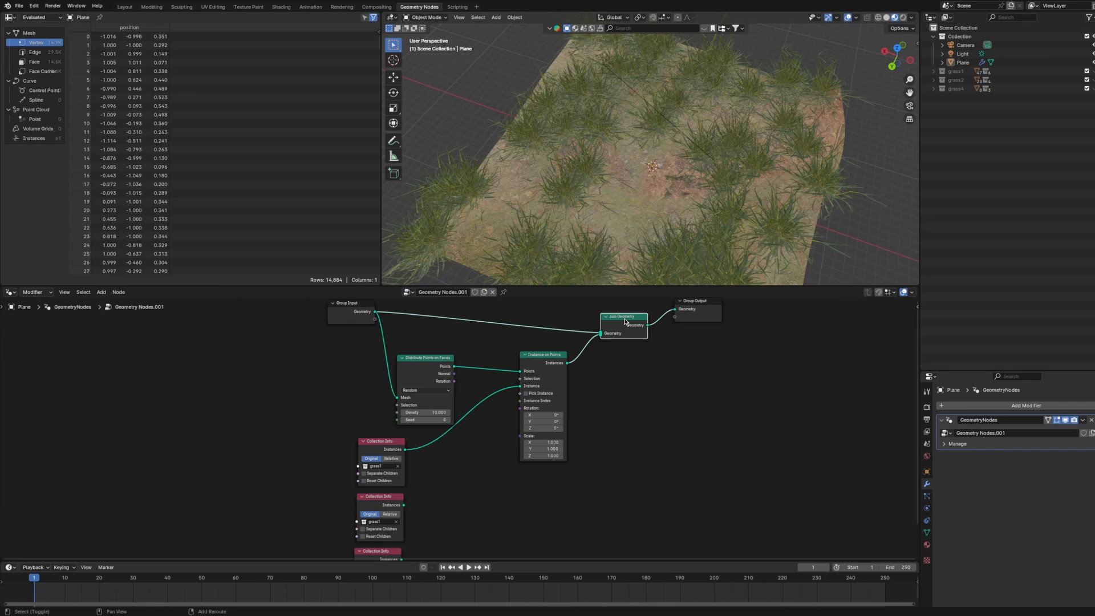
key(shift+d)
click(483, 406)
drag(553, 376, 578, 389)
drag(478, 411, 493, 471)
Set the two duplicated Collection Info nodes to grass2 and grass4, and connect both to the new Join Geometry node.
middle_drag(534, 428, 524, 327)
click(374, 420)
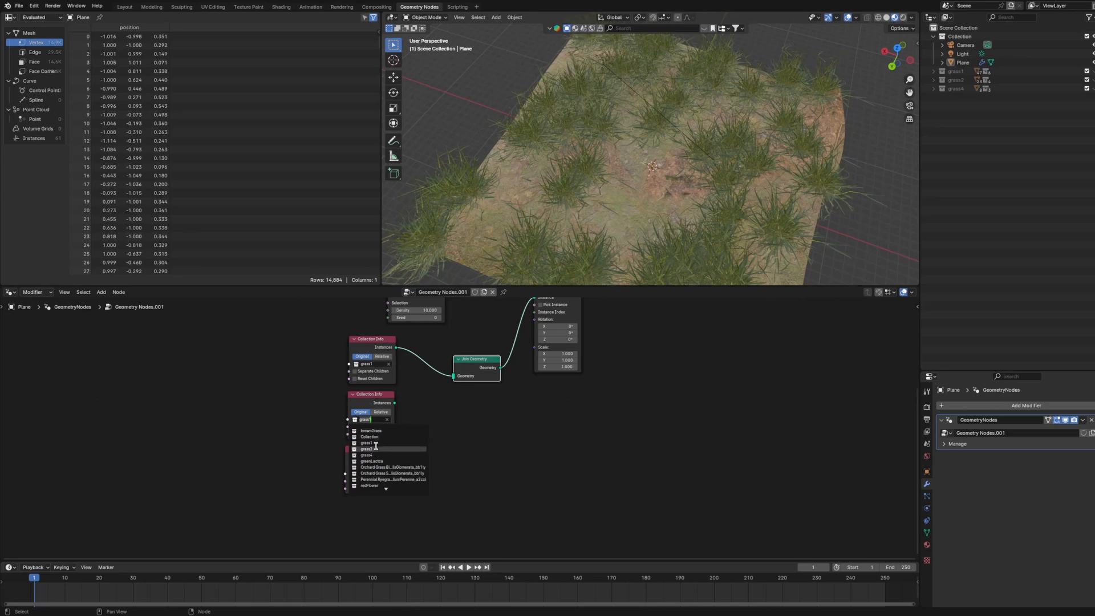
click(376, 449)
click(365, 474)
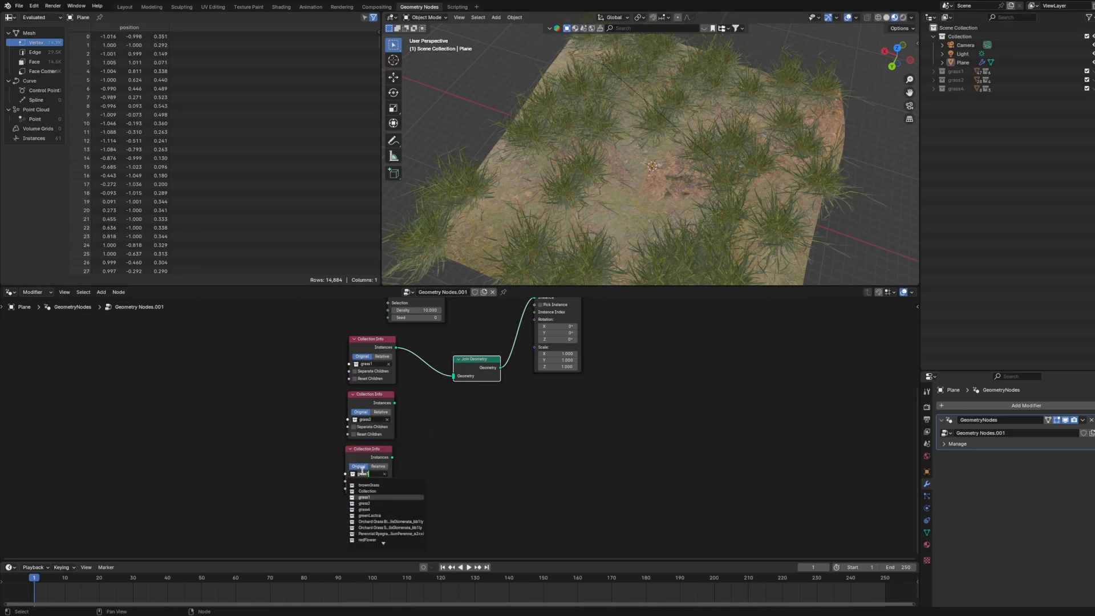
click(388, 507)
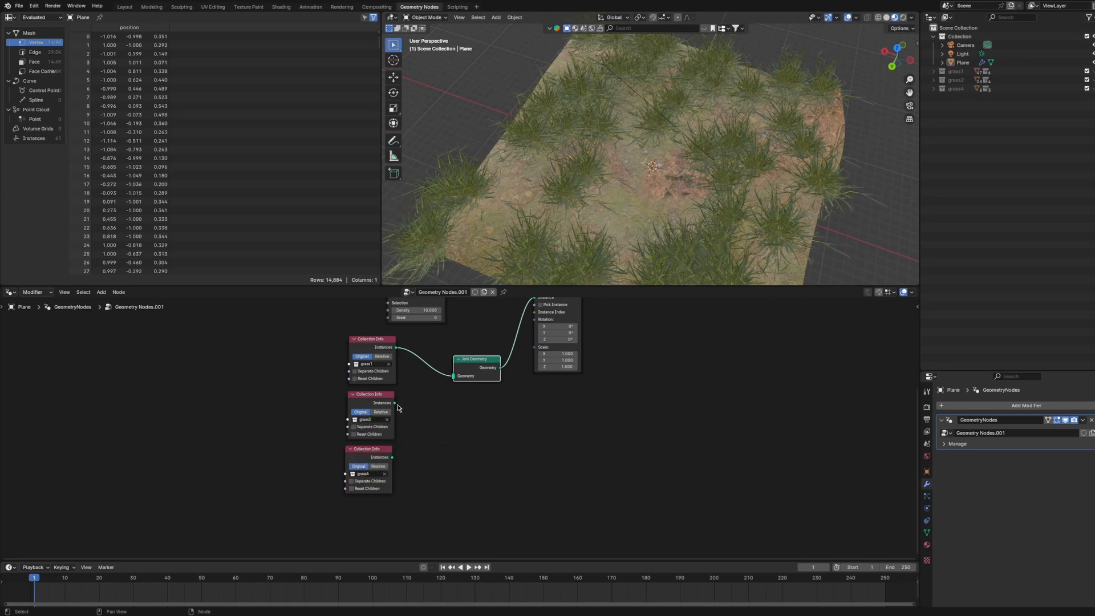
drag(394, 403, 458, 375)
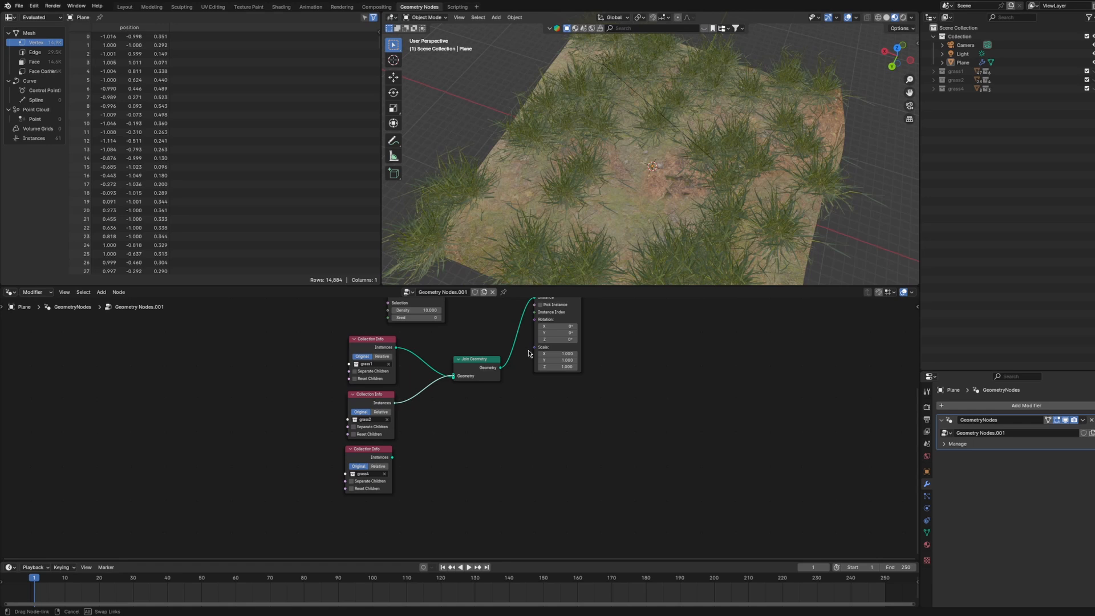
drag(392, 456, 456, 379)
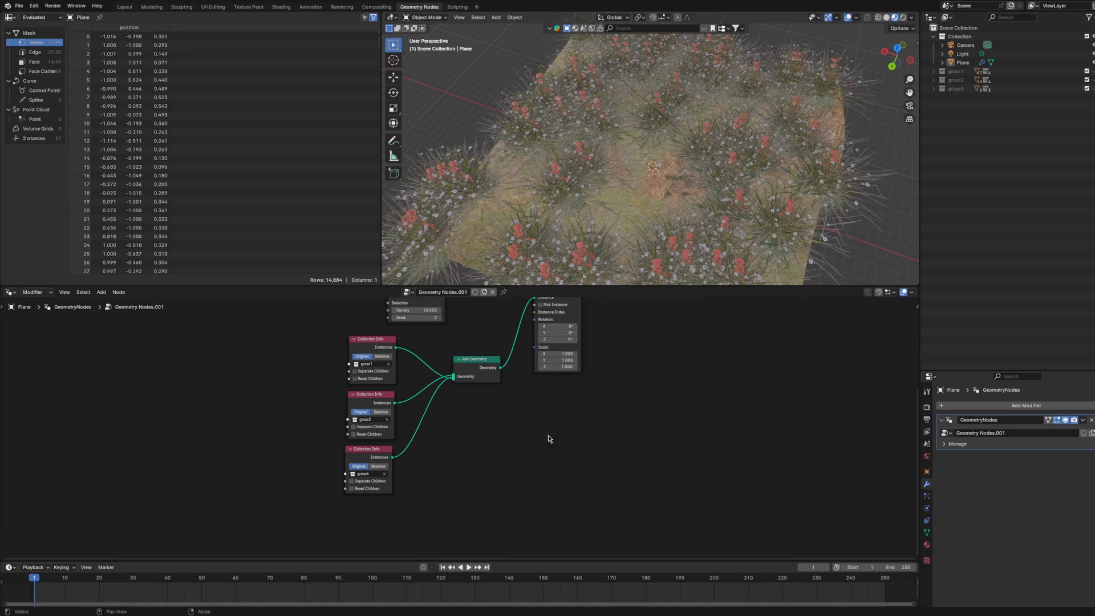
middle_drag(555, 354, 531, 467)
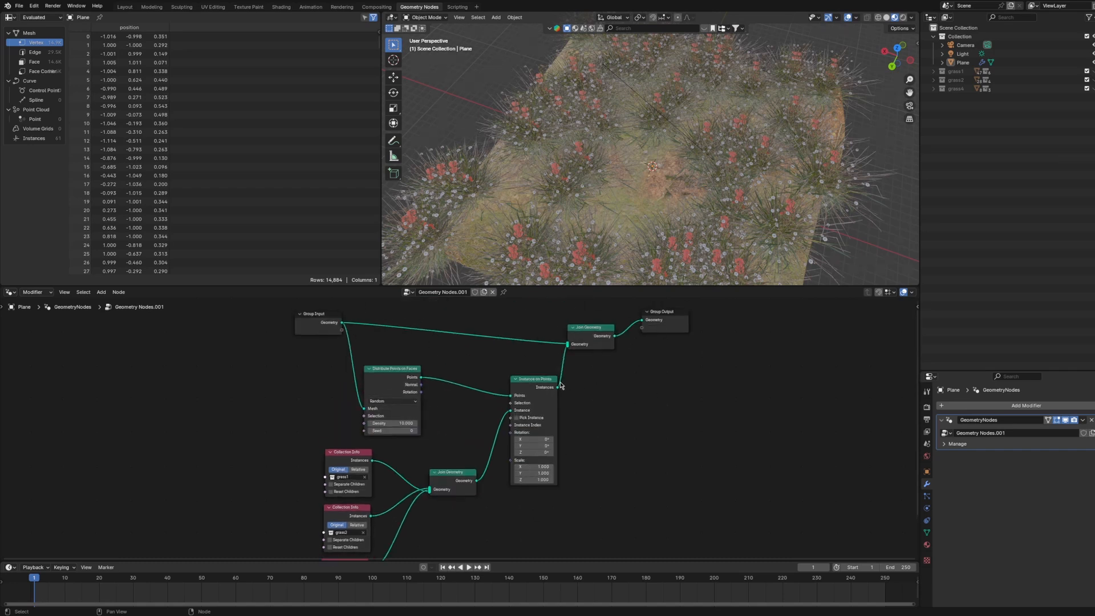
scroll(492, 371, up, 3)
middle_drag(439, 361, 519, 356)
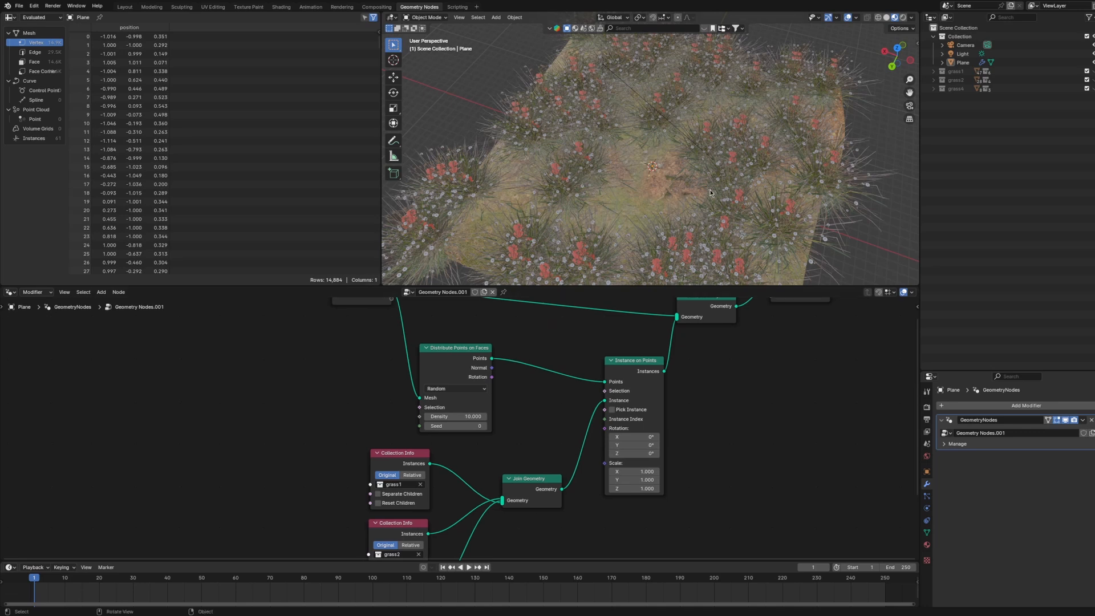
middle_drag(710, 192, 747, 218)
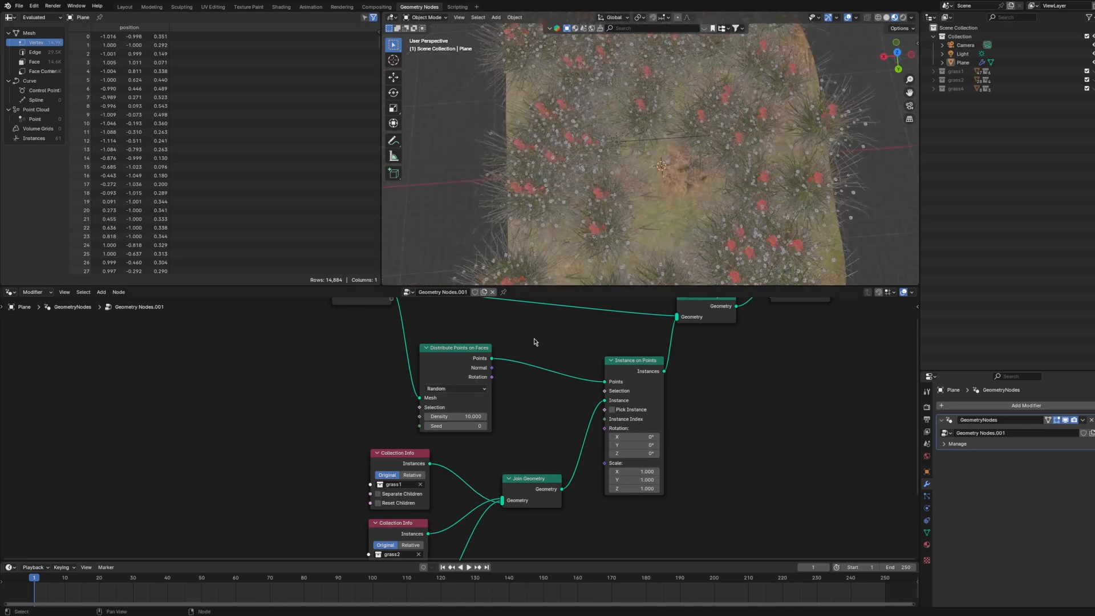
Switch the Distribute Points on Faces node to Poisson Disk and set its Distance Min to 0.2 m.
middle_drag(598, 211, 759, 138)
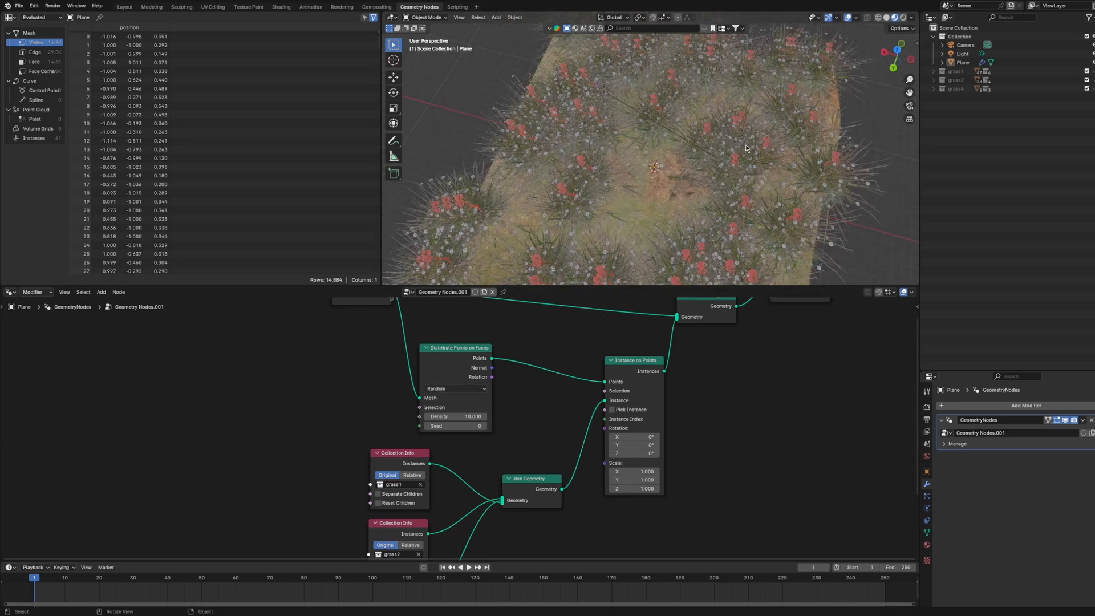
scroll(745, 129, up, 3)
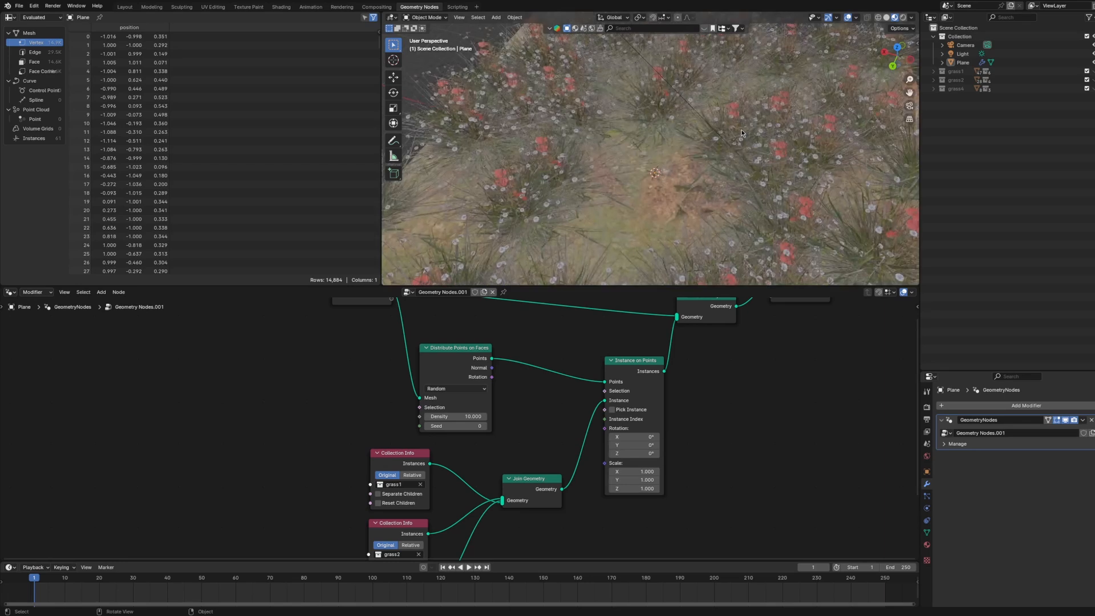
click(450, 388)
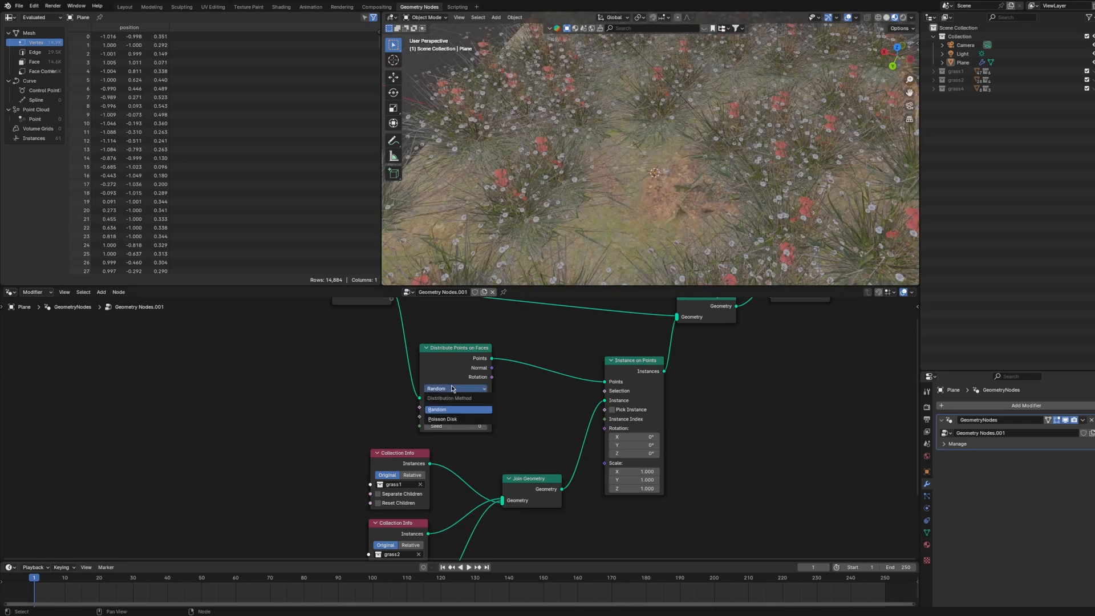
click(476, 419)
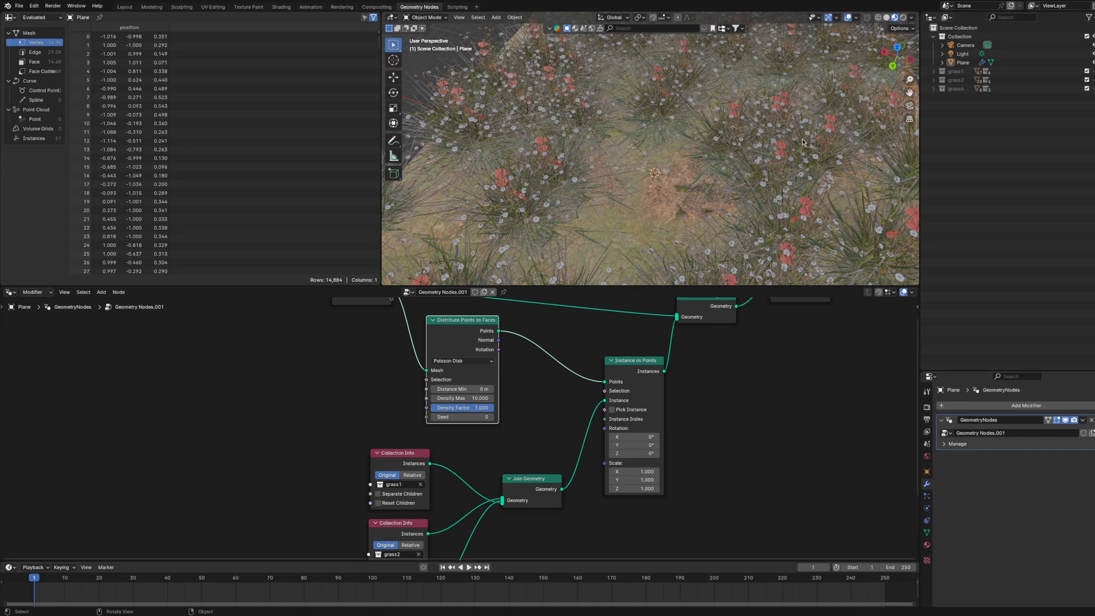
click(464, 390)
text(.2)
key(Return)
scroll(793, 124, down, 5)
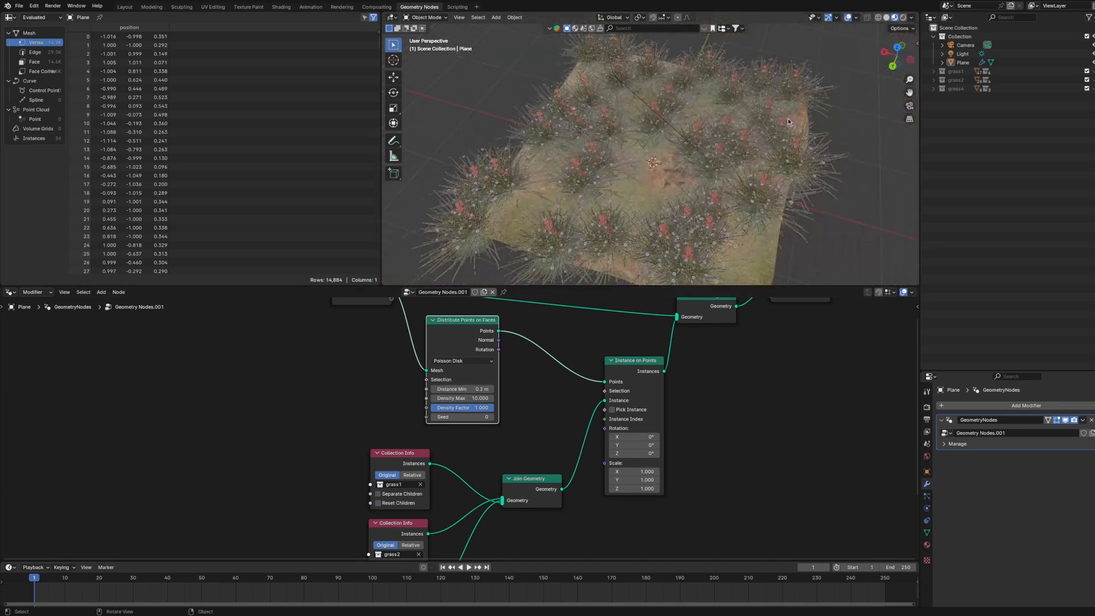
Try a Distance Min of 0.4 m and of 0.3 m on Distribute Points on Faces, inspecting the plant spacing.
middle_drag(788, 118, 764, 155)
scroll(753, 162, up, 2)
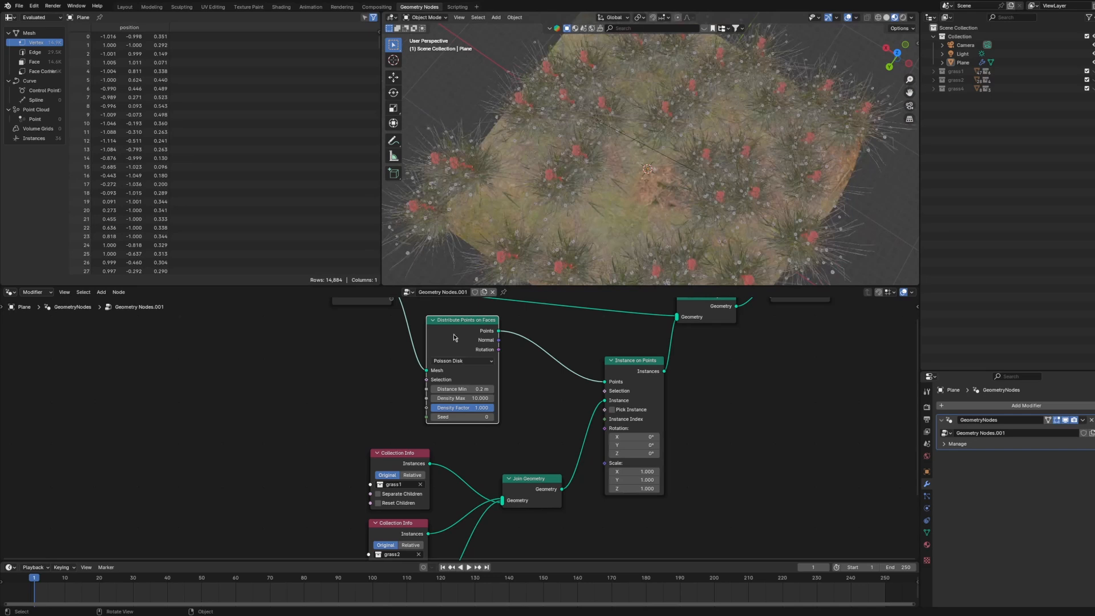
click(456, 389)
text(.4)
key(Return)
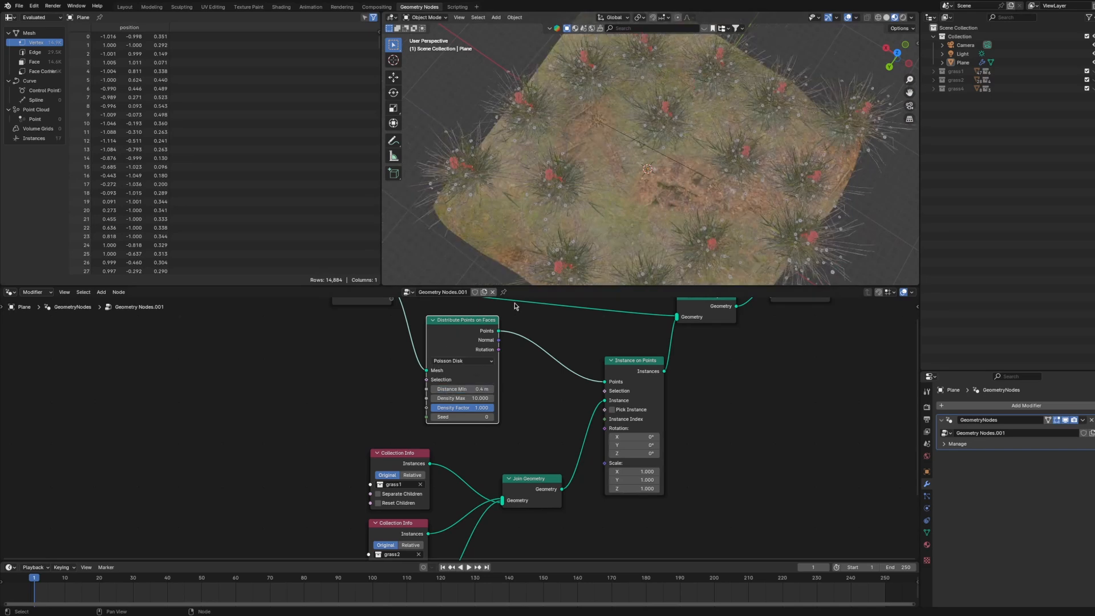
click(456, 389)
text(.3)
key(Return)
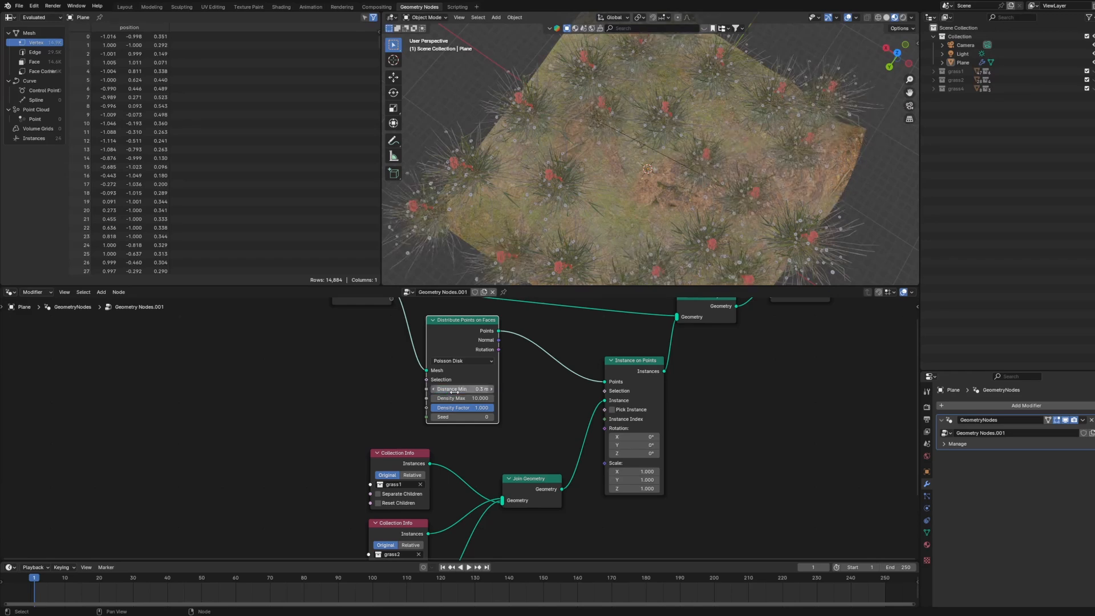
scroll(628, 112, up, 5)
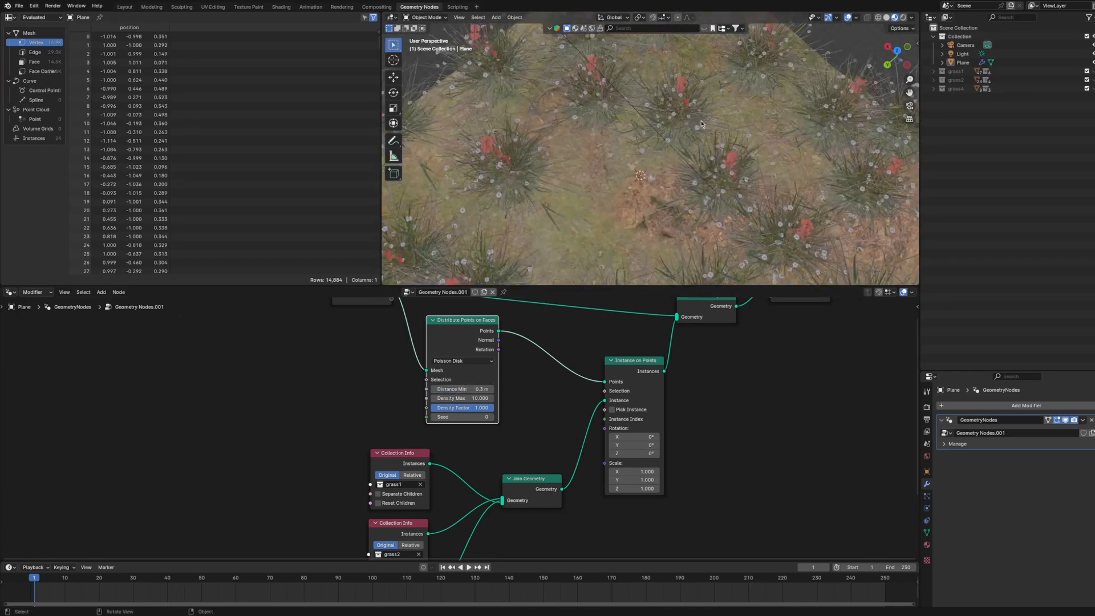
middle_drag(701, 123, 689, 103)
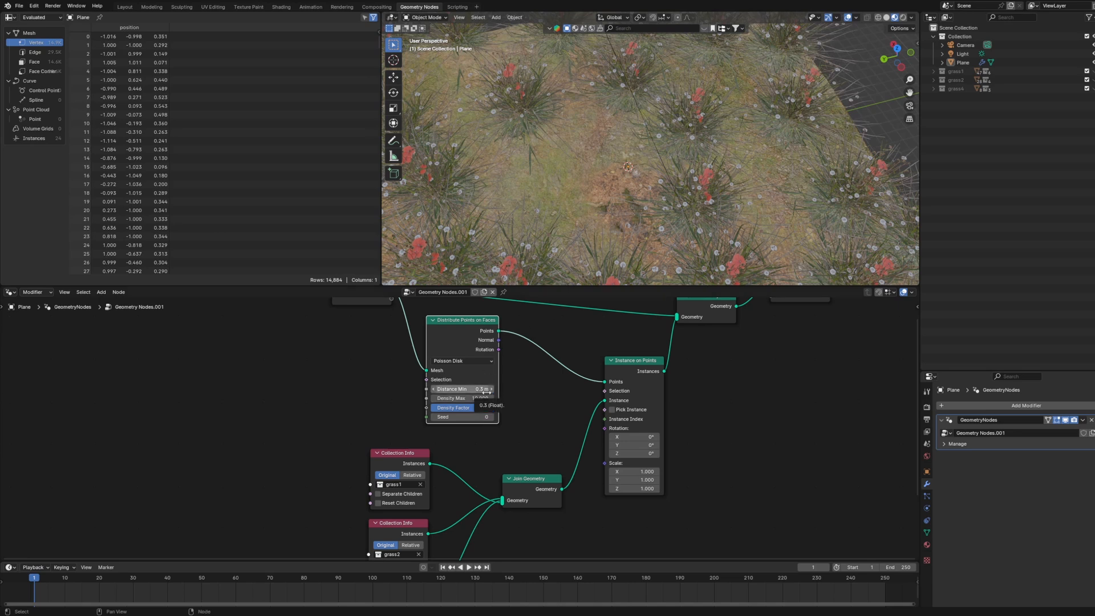
scroll(702, 183, down, 5)
middle_drag(702, 182, 723, 164)
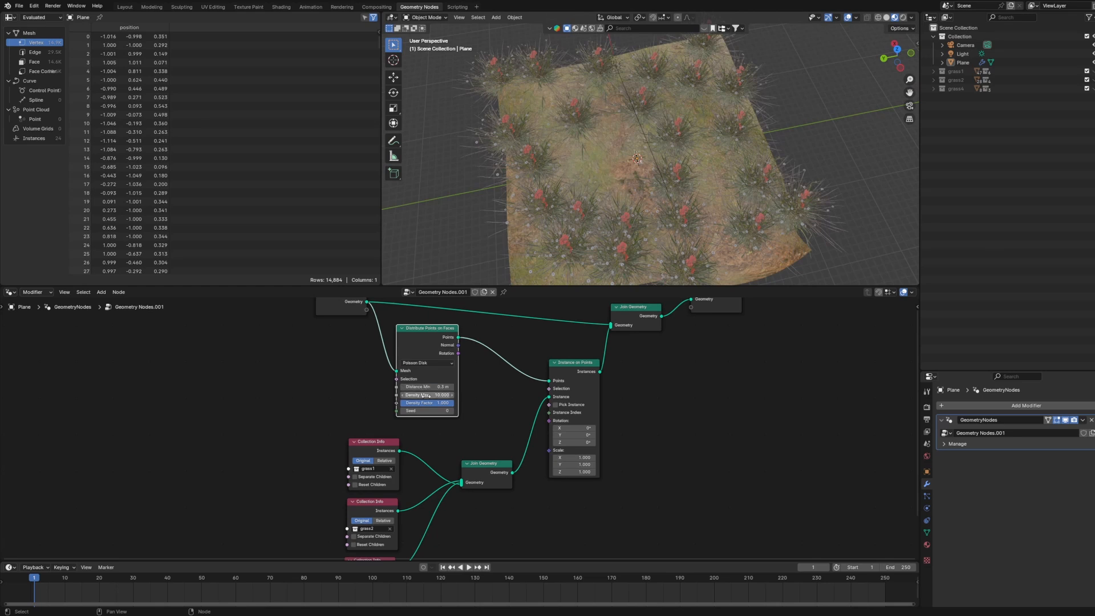
Try a Density Max of 20 on the Distribute Points on Faces node and settle on 50.
click(431, 395)
key(Return)
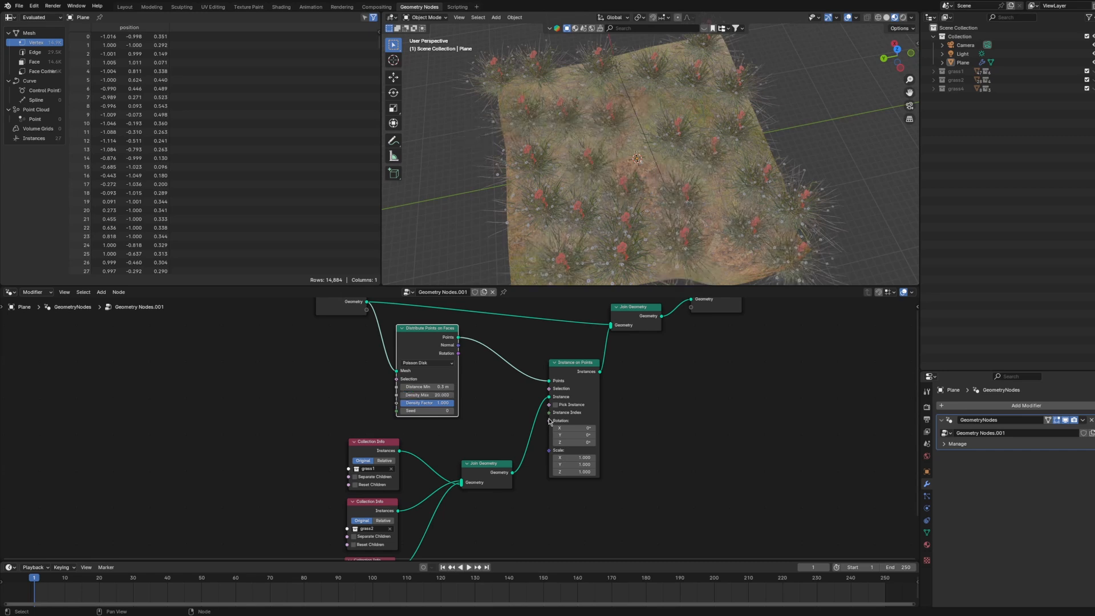
click(423, 394)
key(Return)
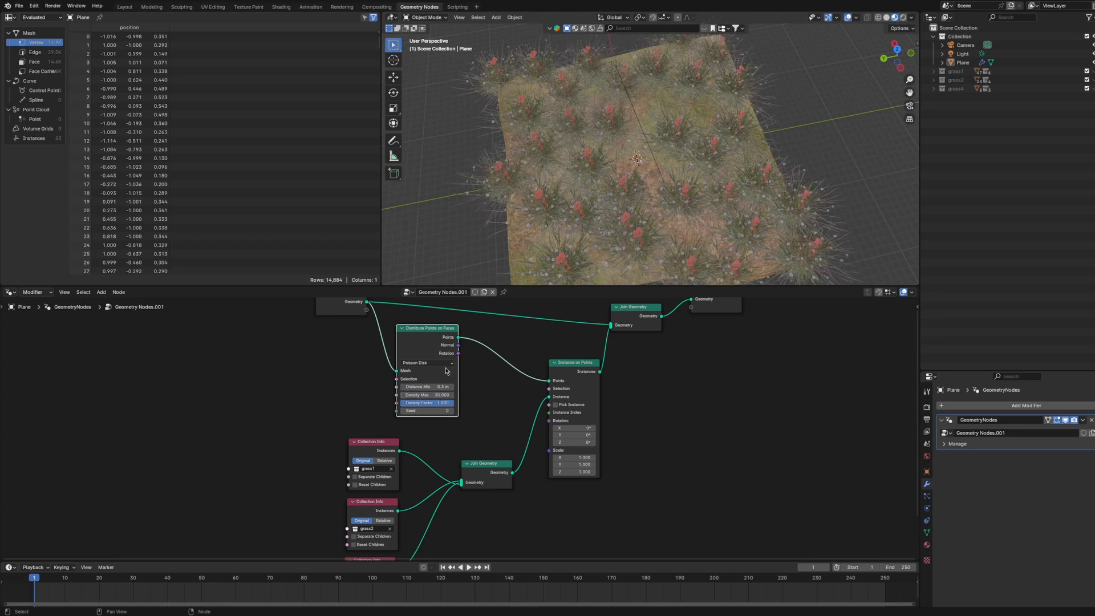
Add a Random Value node below the grass Join Geometry node and place a duplicate beside it.
middle_drag(567, 301, 566, 350)
drag(511, 323, 510, 328)
key(shift+a)
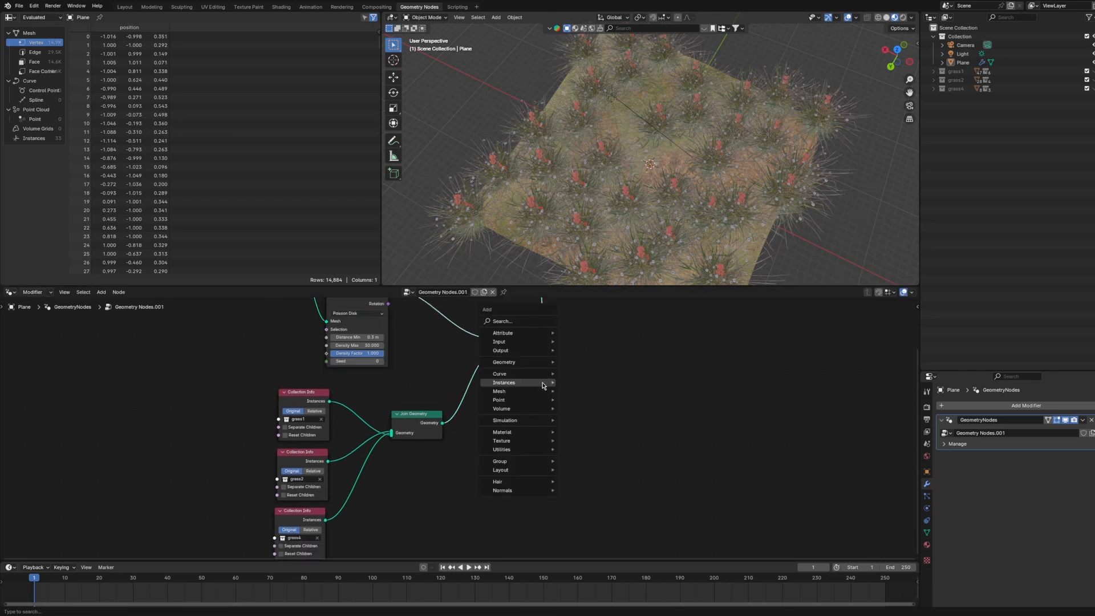
mouse_move(543, 386)
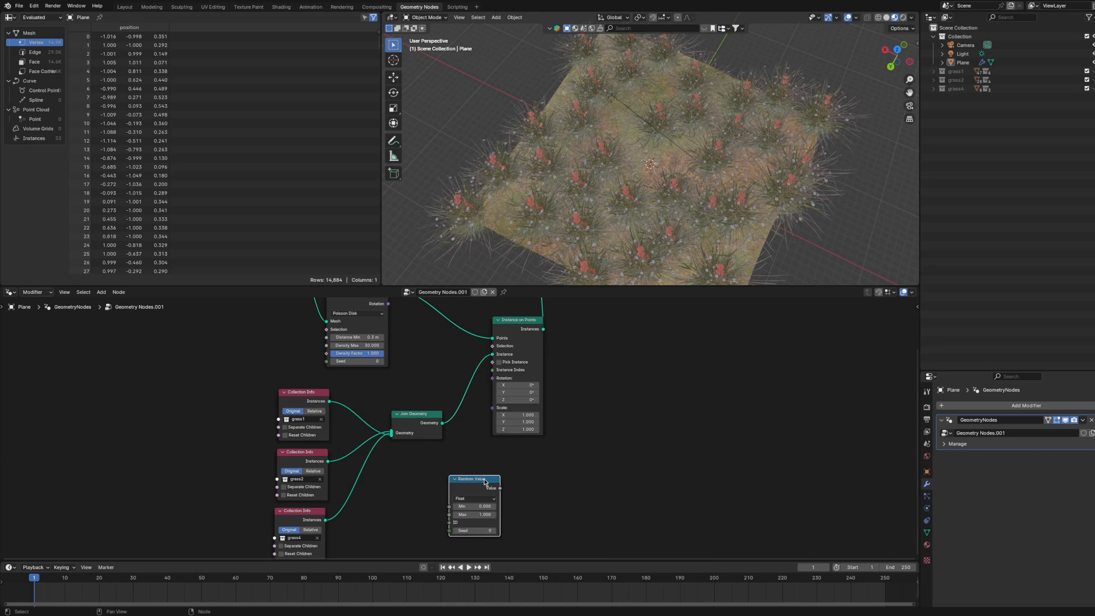
key(shift+d)
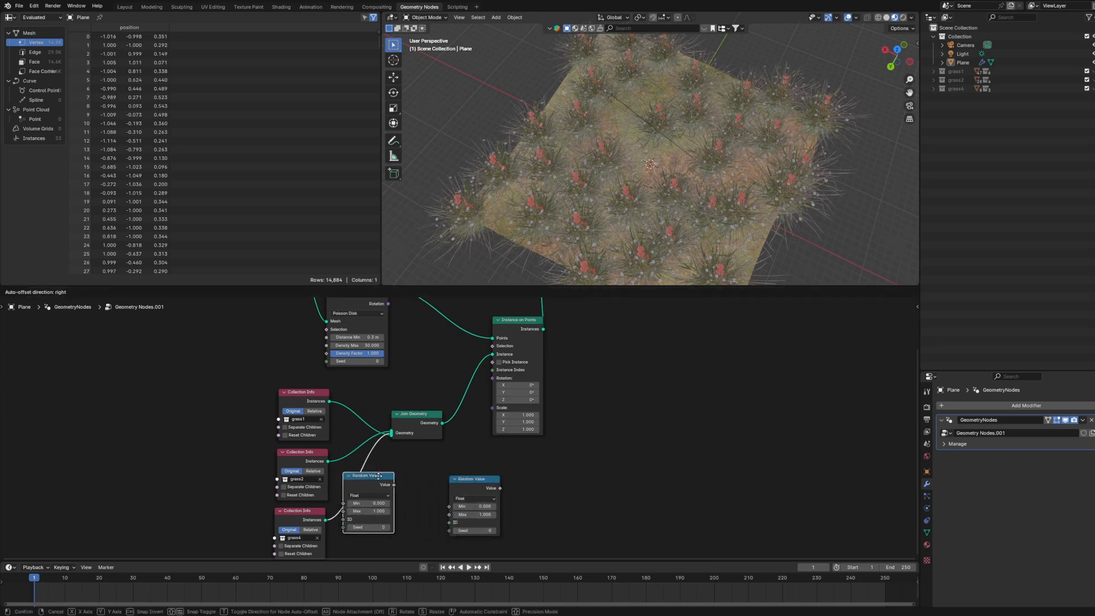
click(406, 480)
Connect one float Random Value node to the Scale input of Instance on Points and set its Min to 0.8.
drag(498, 488, 492, 407)
drag(519, 327, 569, 345)
scroll(663, 193, up, 5)
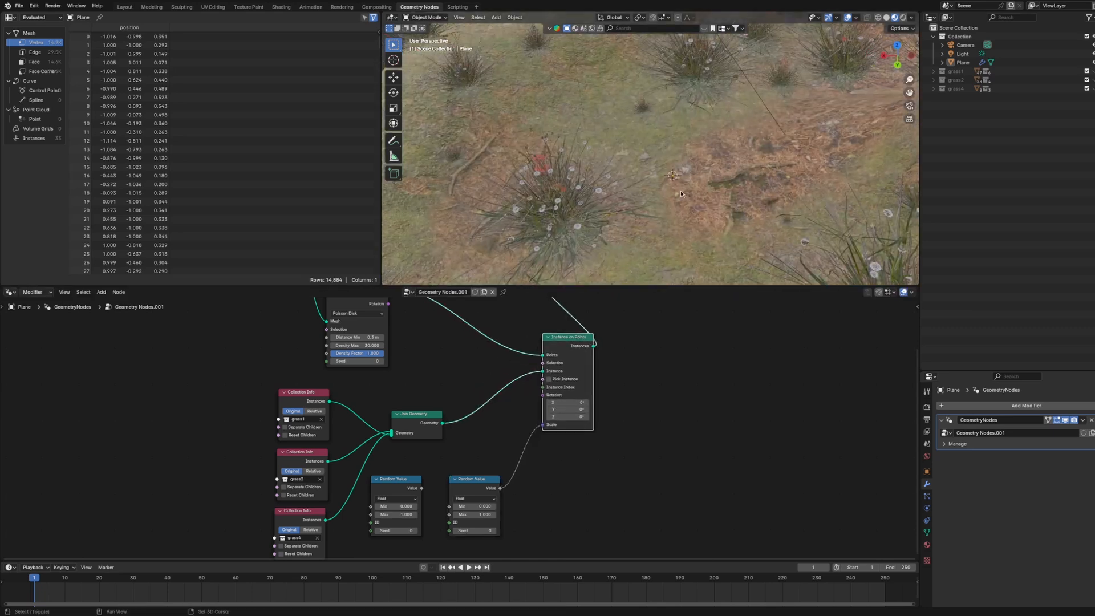
middle_drag(680, 190, 685, 125)
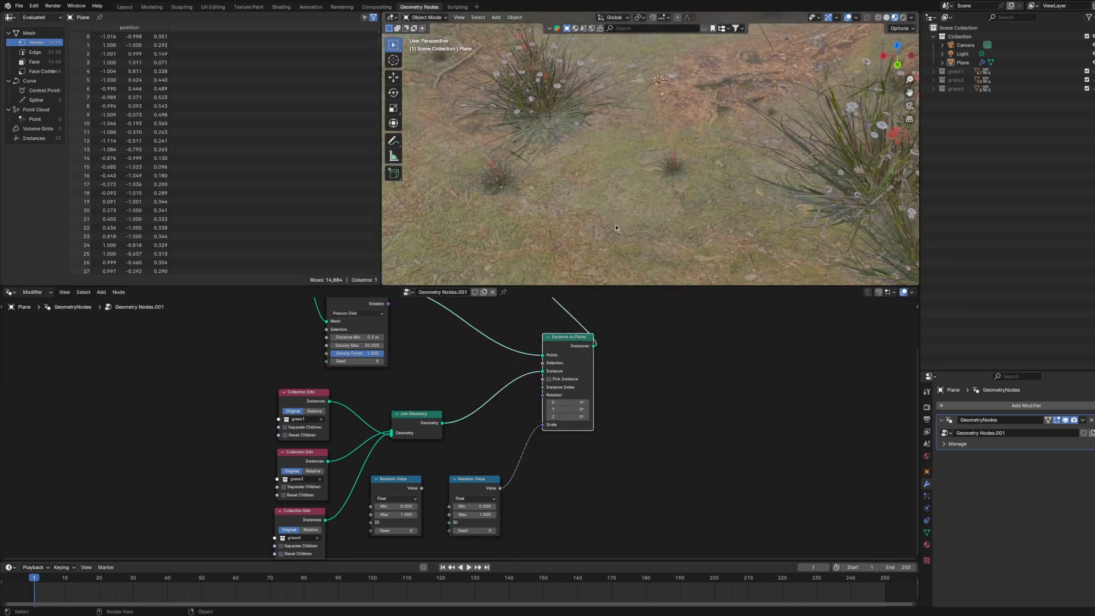
click(480, 507)
key(Return)
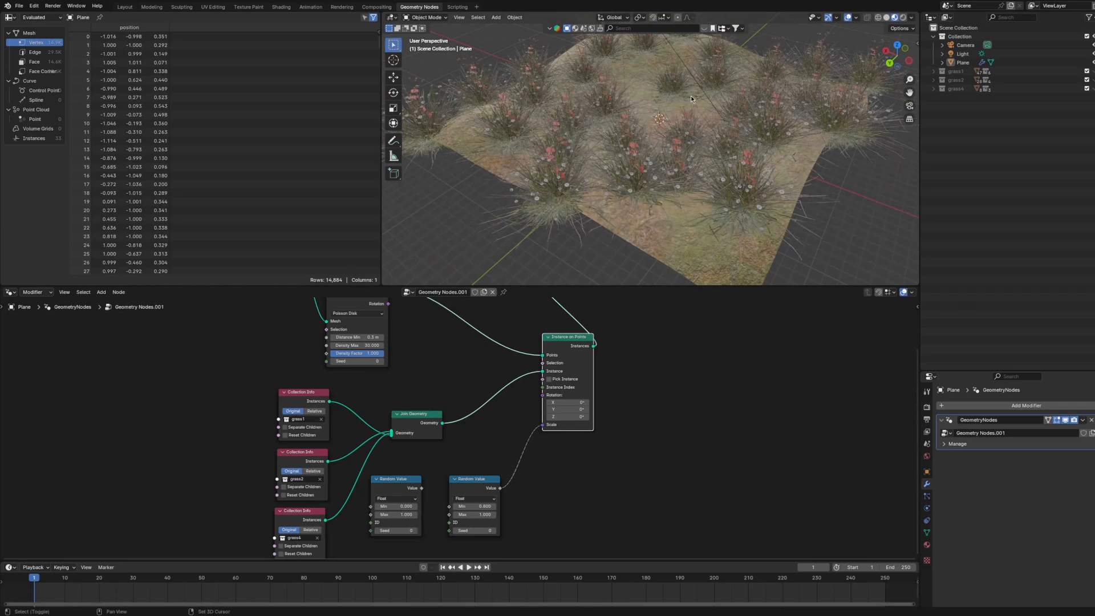
shift+middle_drag(690, 94, 684, 146)
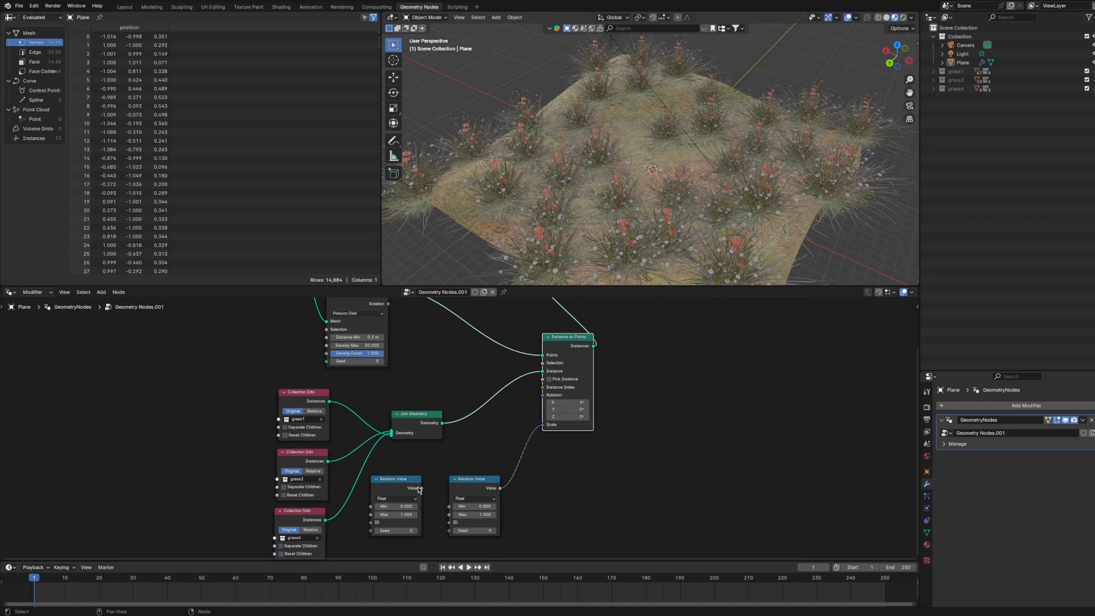
Change the other Random Value node to Vector and connect its value to the Rotation input of Instance on Points.
click(402, 500)
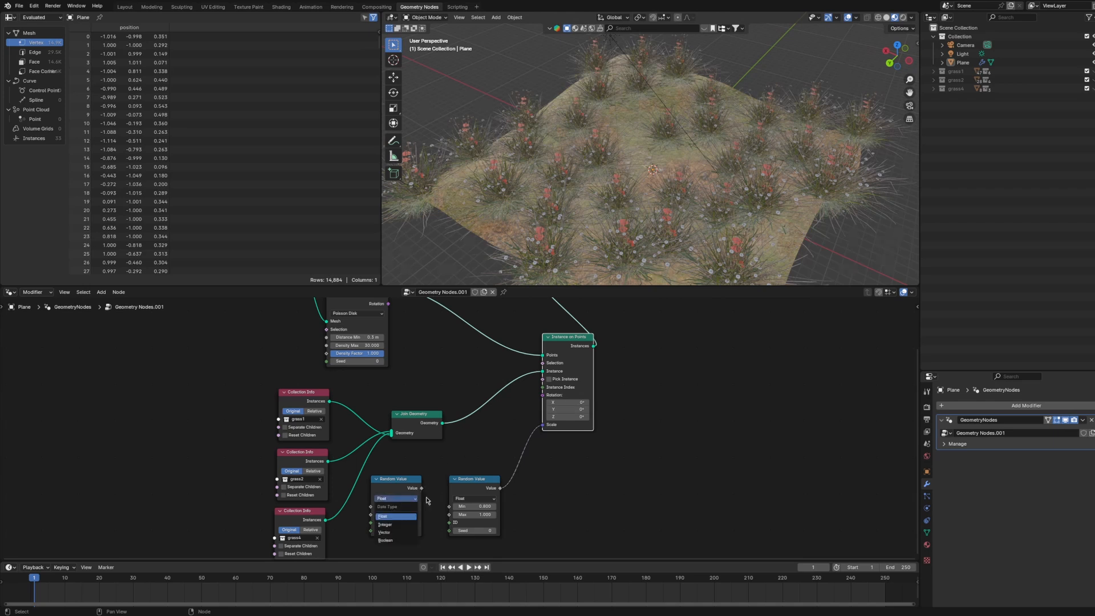
click(406, 500)
click(385, 532)
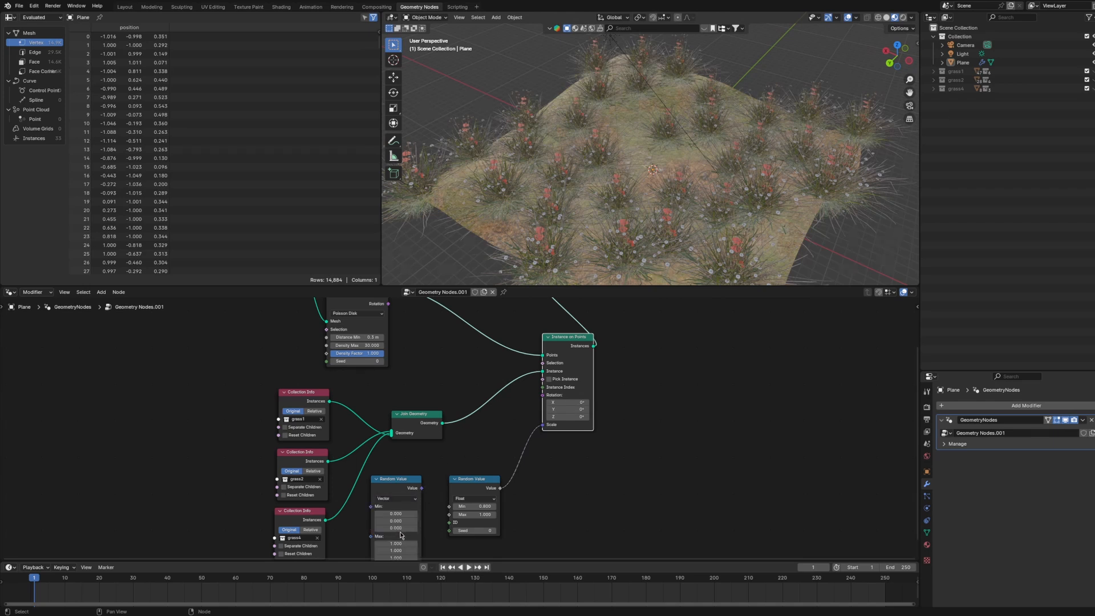
drag(421, 489, 542, 394)
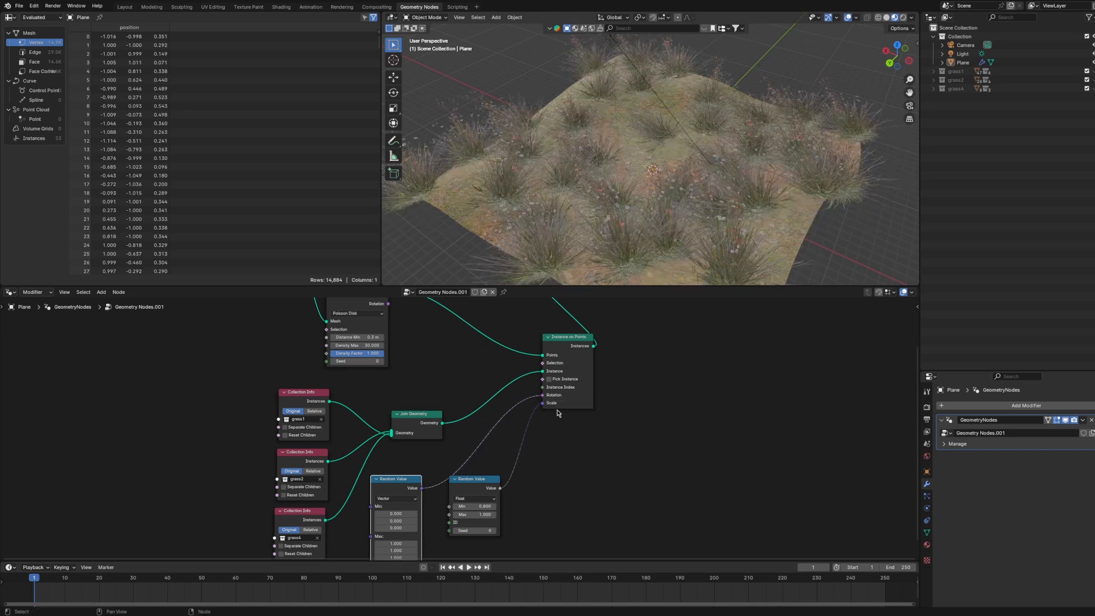
Set the vector Random Value node's Max to 0 for X and Y and 10 for Z.
middle_drag(538, 430, 495, 359)
drag(374, 468, 377, 475)
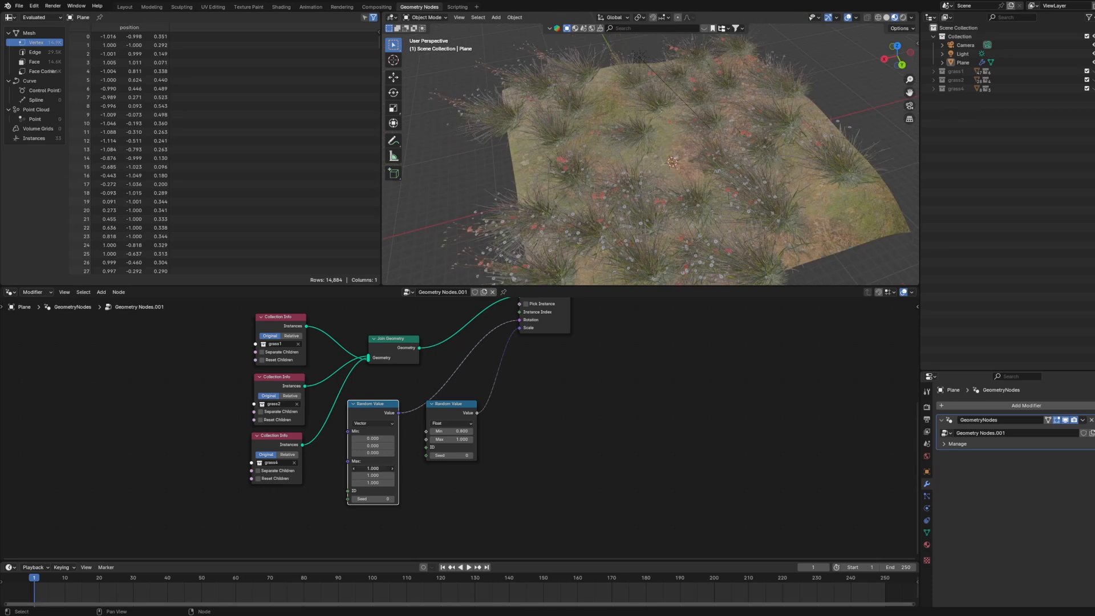
key(Return)
text(0)
key(Return)
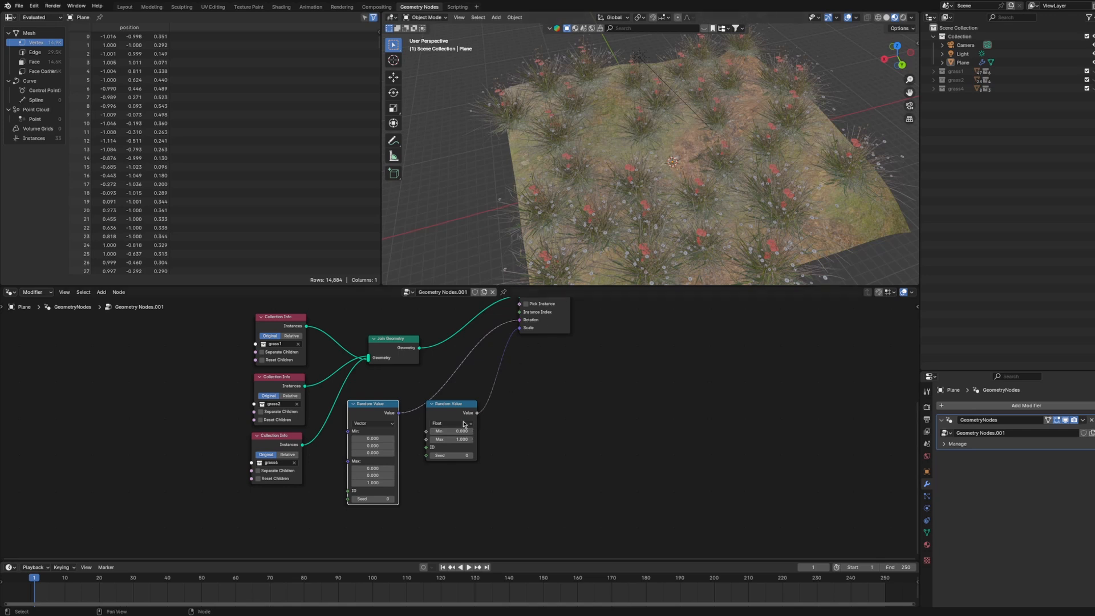
click(375, 483)
text(10)
key(Return)
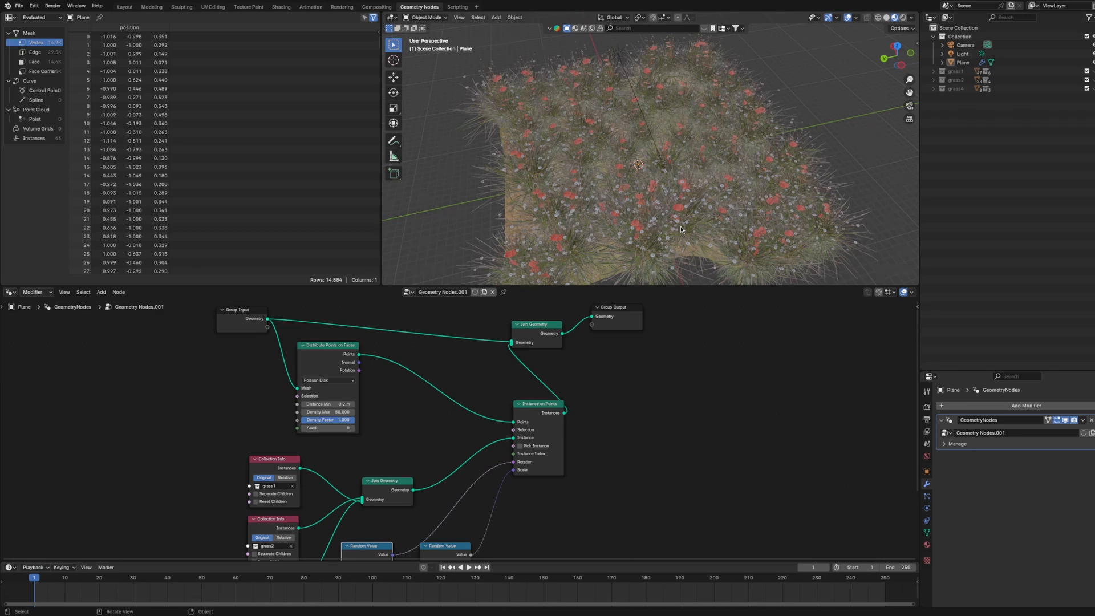
Add a new vertex group to the terrain plane.
middle_drag(681, 229, 611, 178)
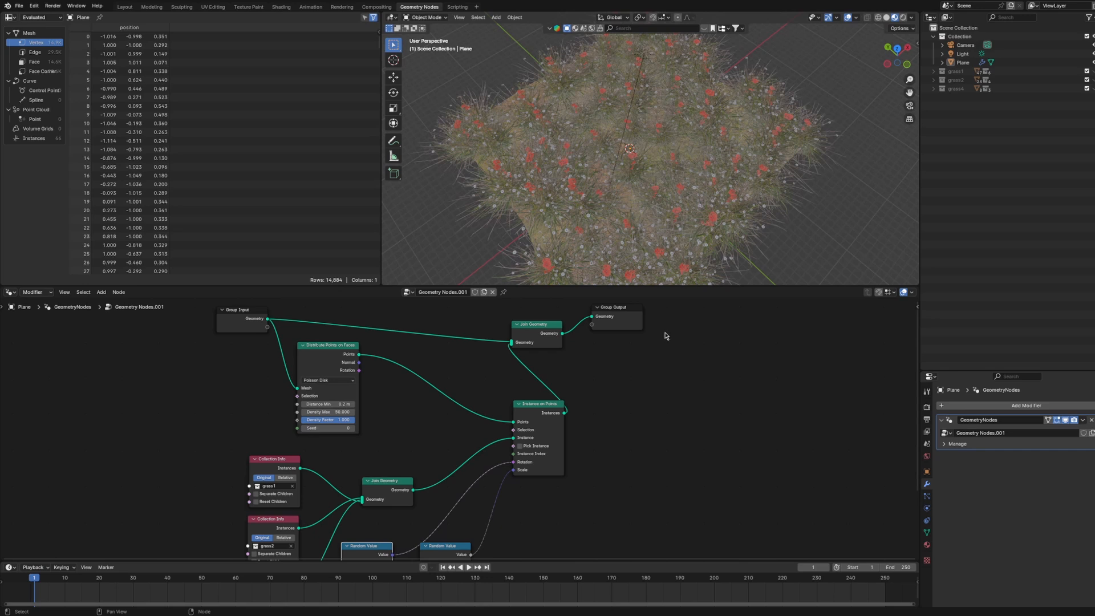
click(927, 532)
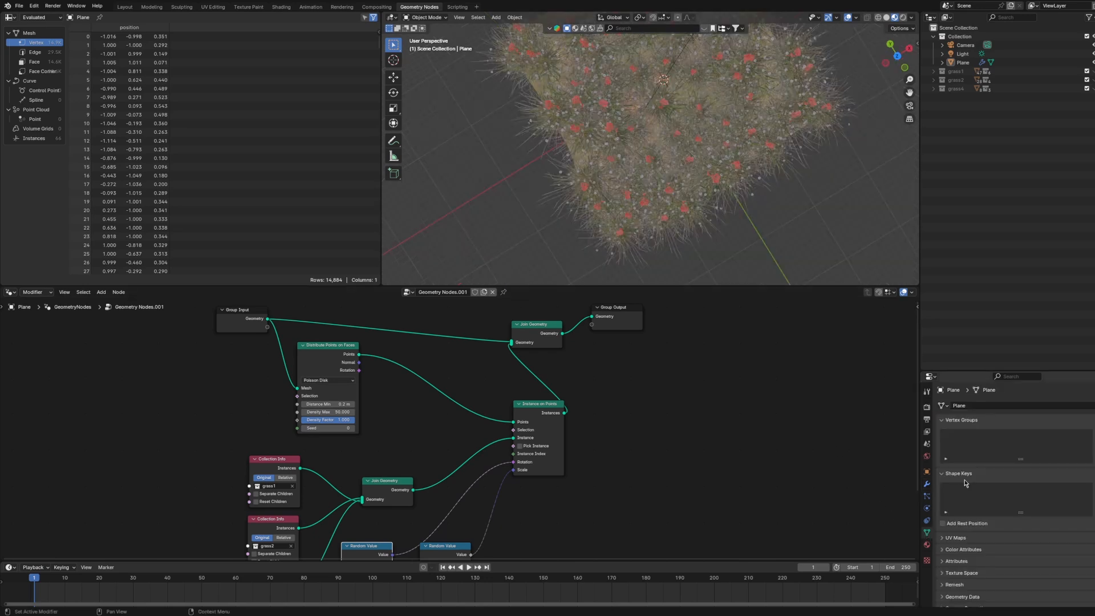
click(1094, 434)
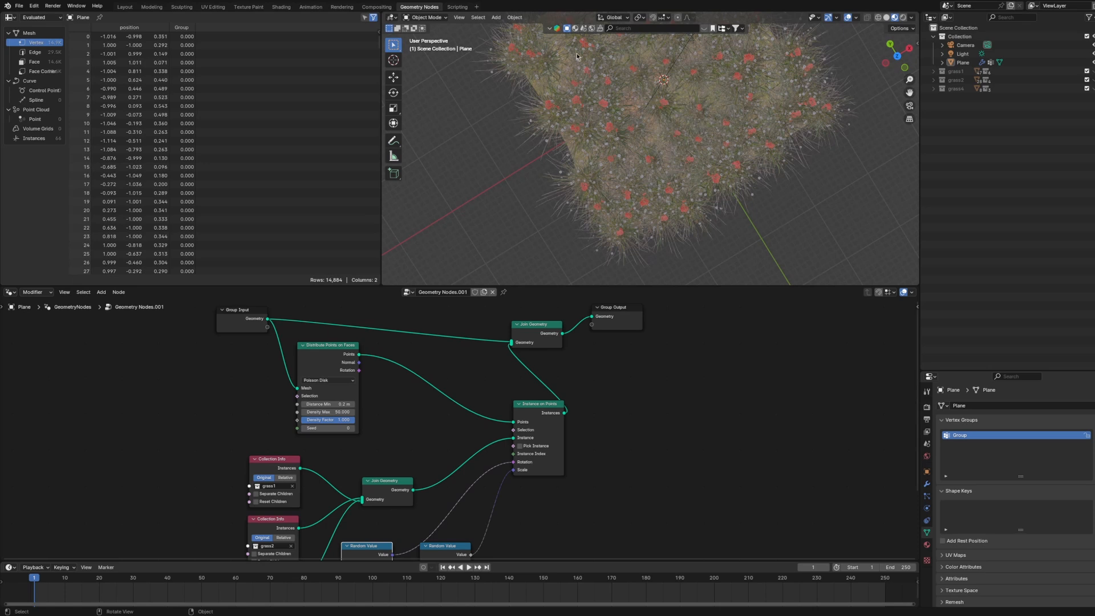
Hide the GeometryNodes modifier in the viewport and switch the plane to Weight Paint mode for its vertex group.
click(927, 483)
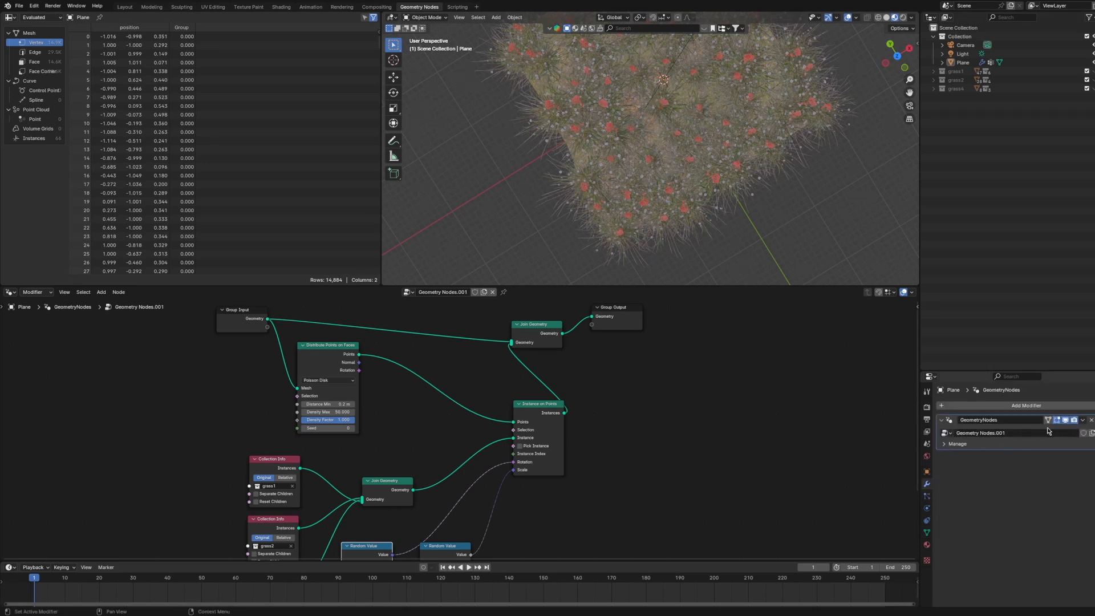
click(1066, 421)
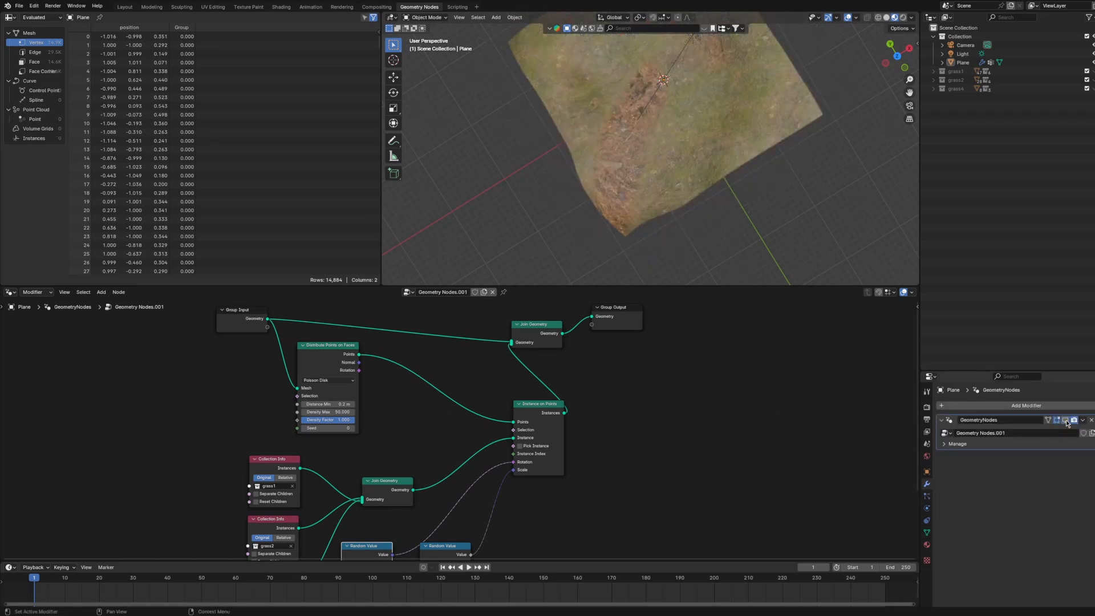
click(425, 17)
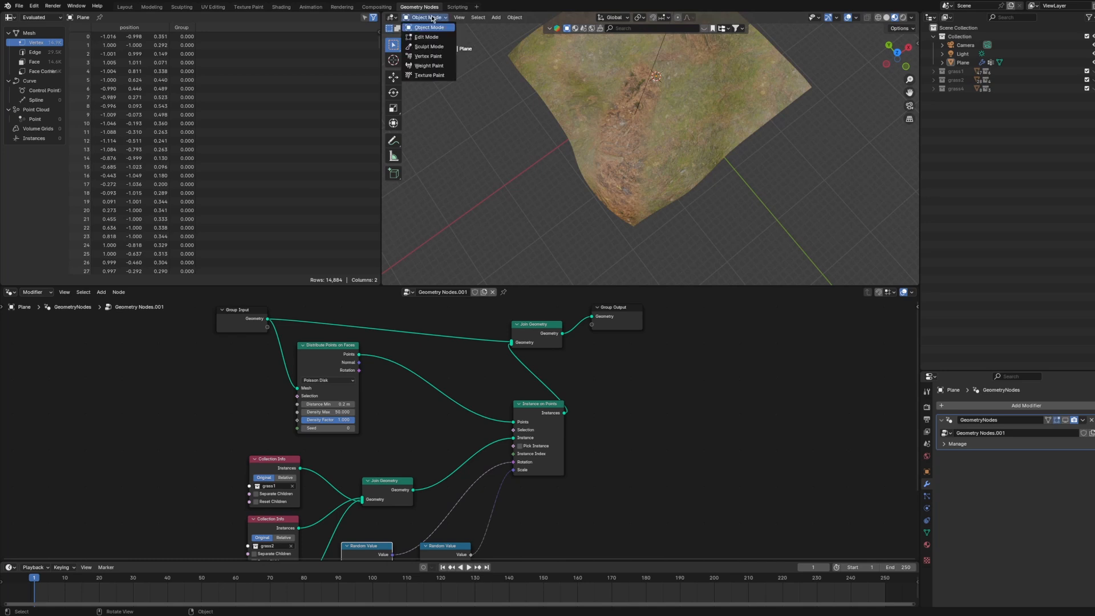
click(440, 67)
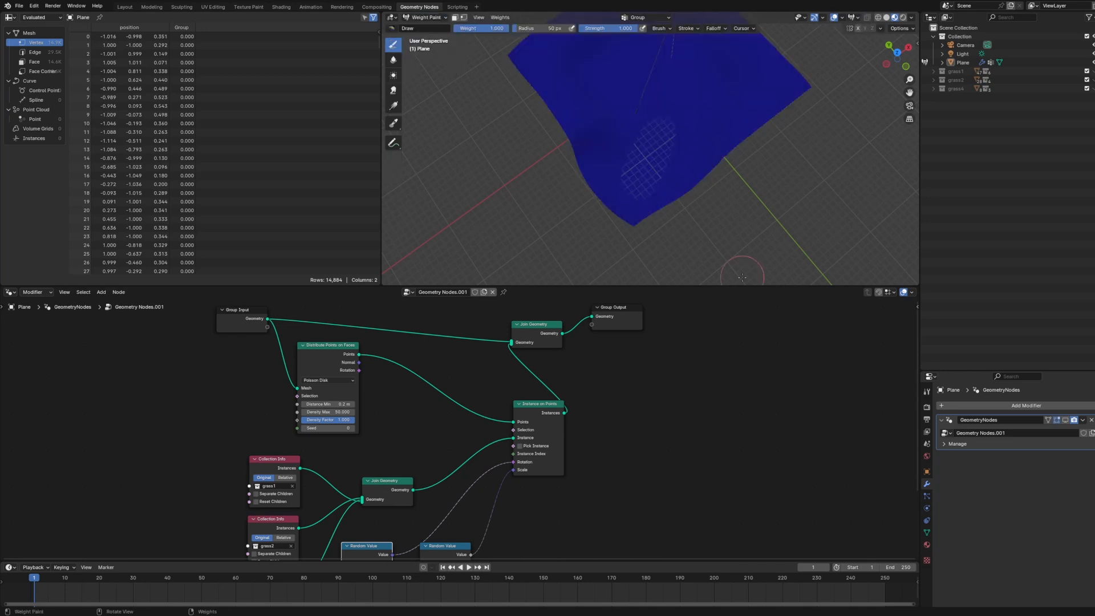
click(927, 532)
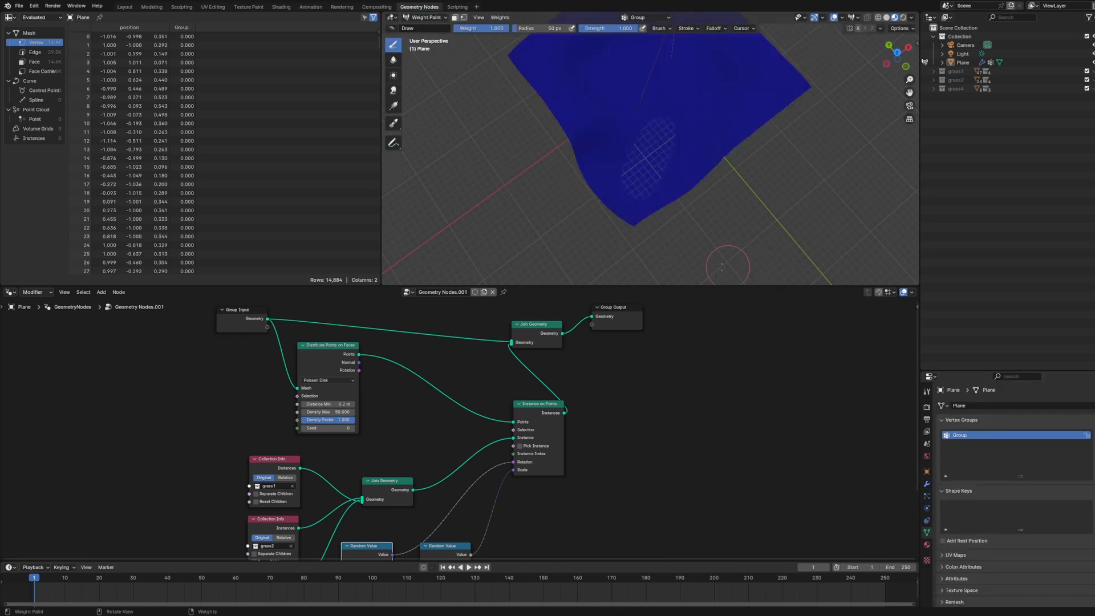
mouse_move(722, 192)
middle_down()
mouse_move(706, 234)
mouse_move(680, 230)
mouse_move(682, 205)
mouse_move(716, 173)
middle_up()
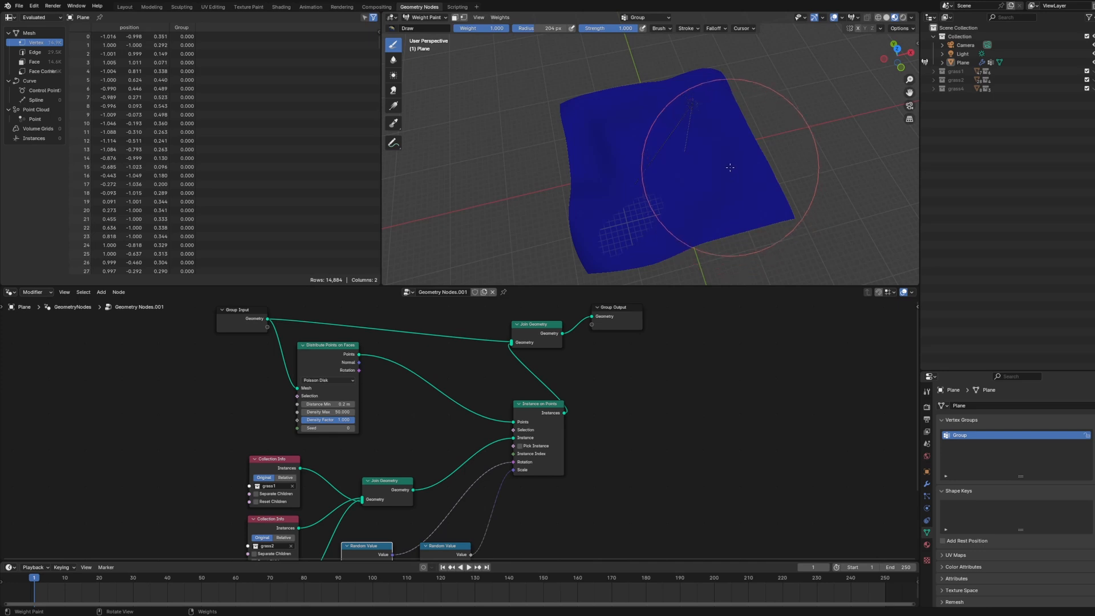
Paint the entire terrain plane with full weight and set the brush weight to 0.
mouse_move(731, 167)
mouse_down()
mouse_move(776, 174)
mouse_move(706, 94)
mouse_move(633, 103)
mouse_move(720, 99)
mouse_move(576, 134)
mouse_move(644, 118)
mouse_move(596, 222)
mouse_move(576, 240)
mouse_move(632, 261)
mouse_move(588, 245)
mouse_move(599, 257)
mouse_up()
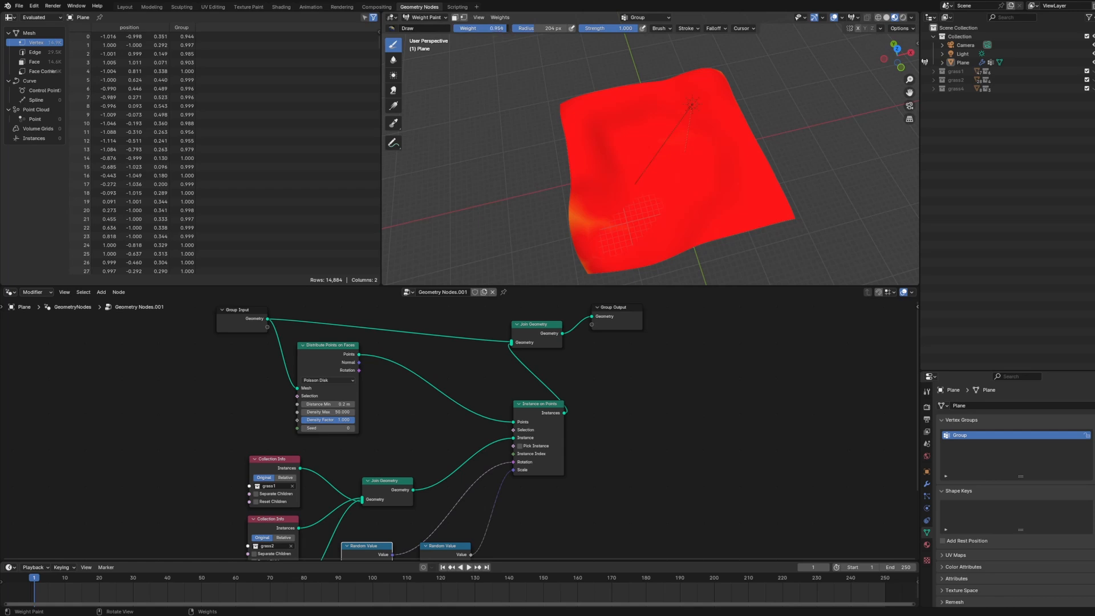
drag(502, 29, 454, 29)
scroll(653, 176, up, 4)
drag(658, 178, 657, 178)
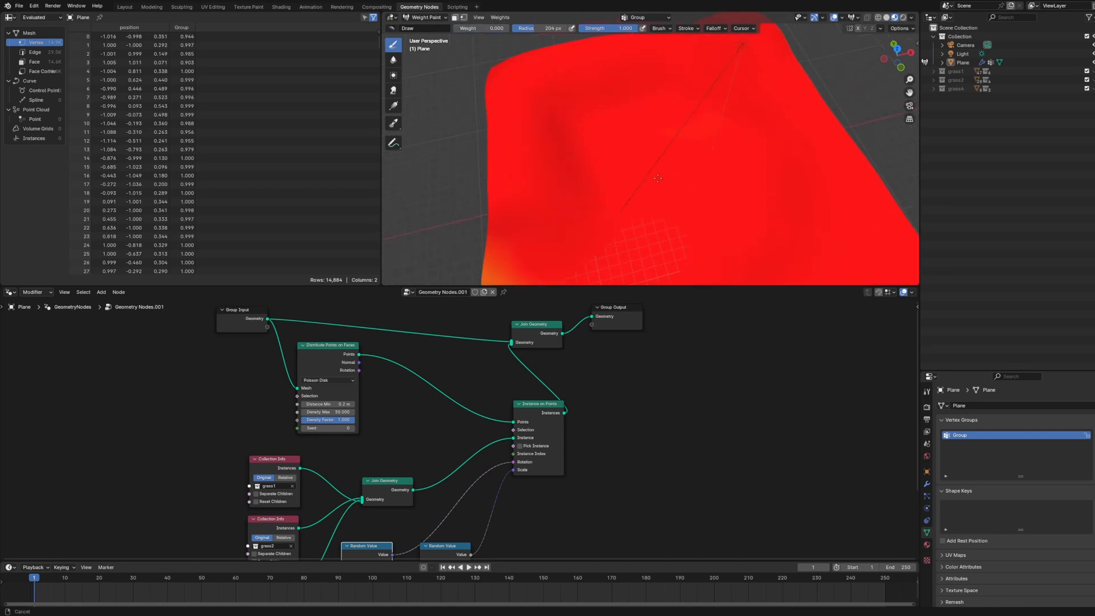
mouse_move(657, 178)
shift+middle_down()
mouse_move(656, 122)
mouse_move(681, 135)
shift+middle_up()
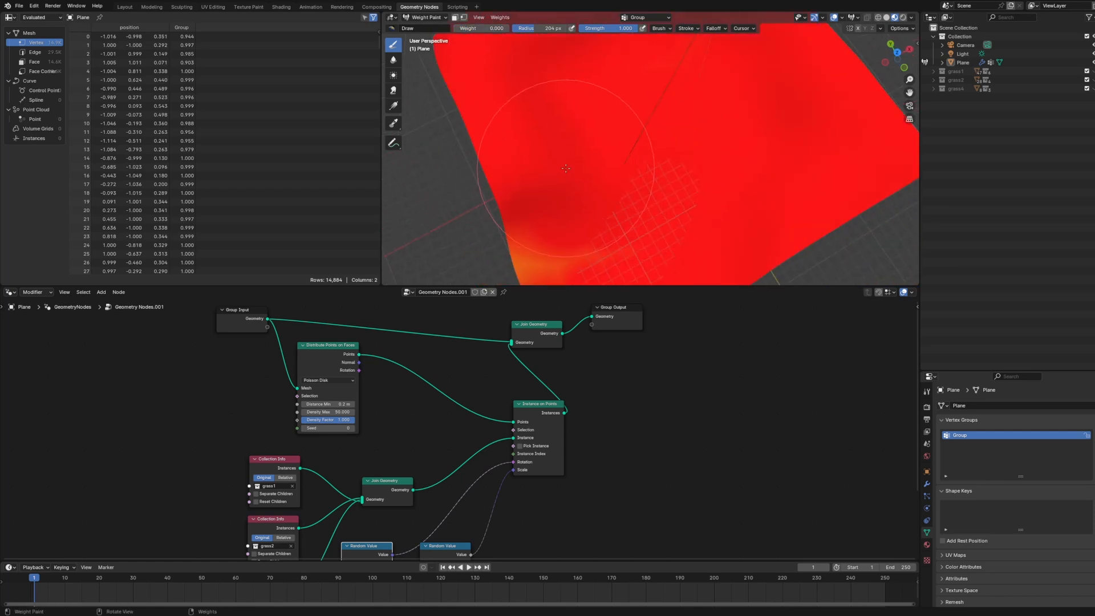
Check where the dirt path runs on the textured terrain in Object Mode and return to Weight Paint mode.
key(ctrl+Tab)
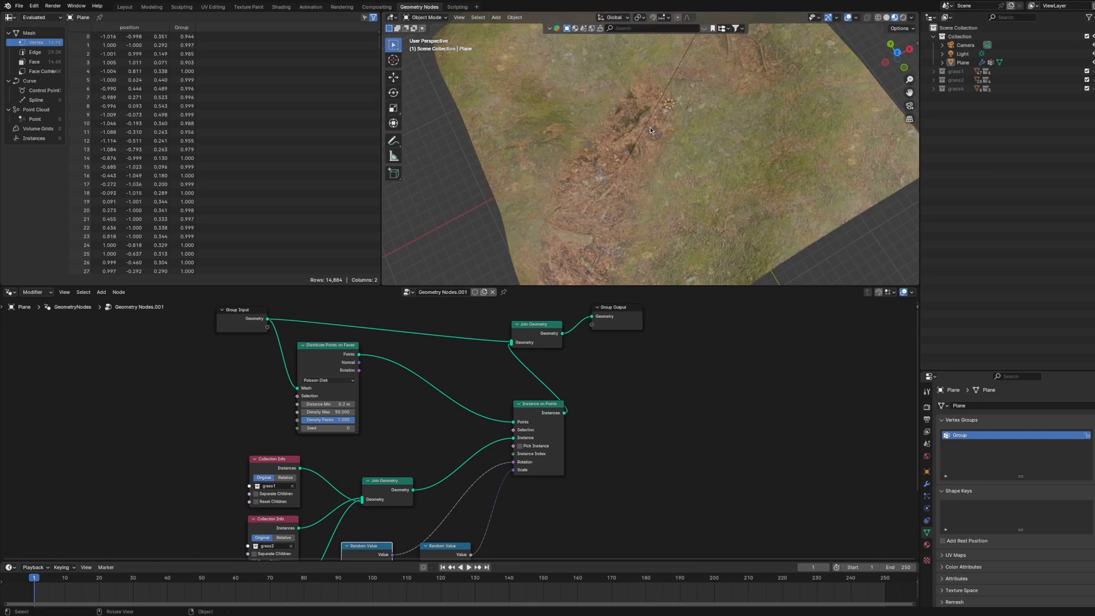
shift+middle_drag(650, 131, 666, 108)
shift+middle_drag(654, 171, 658, 116)
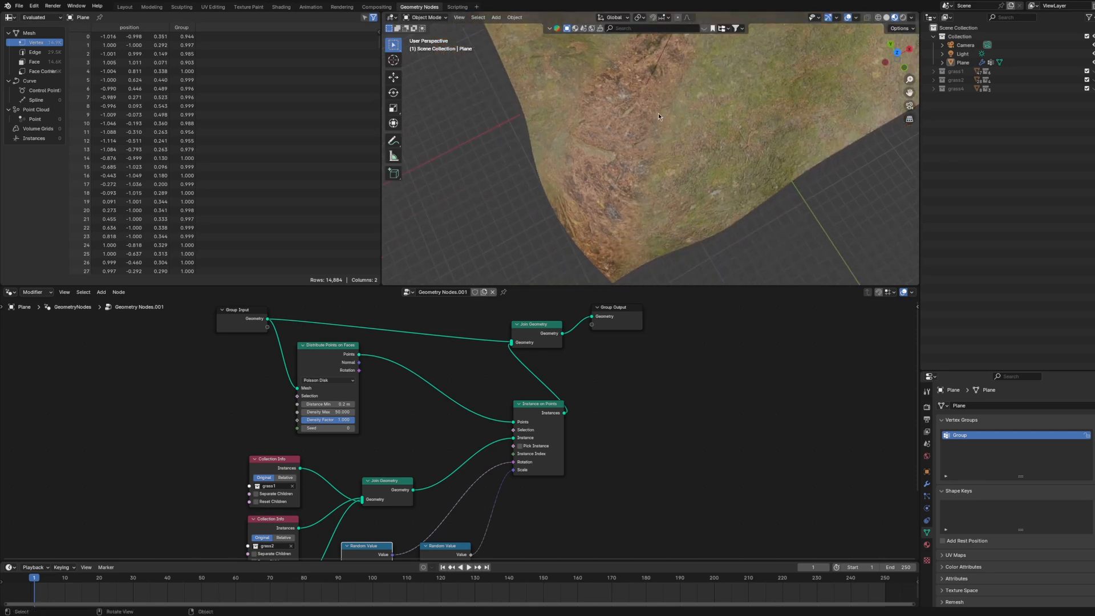
scroll(661, 76, down, 1)
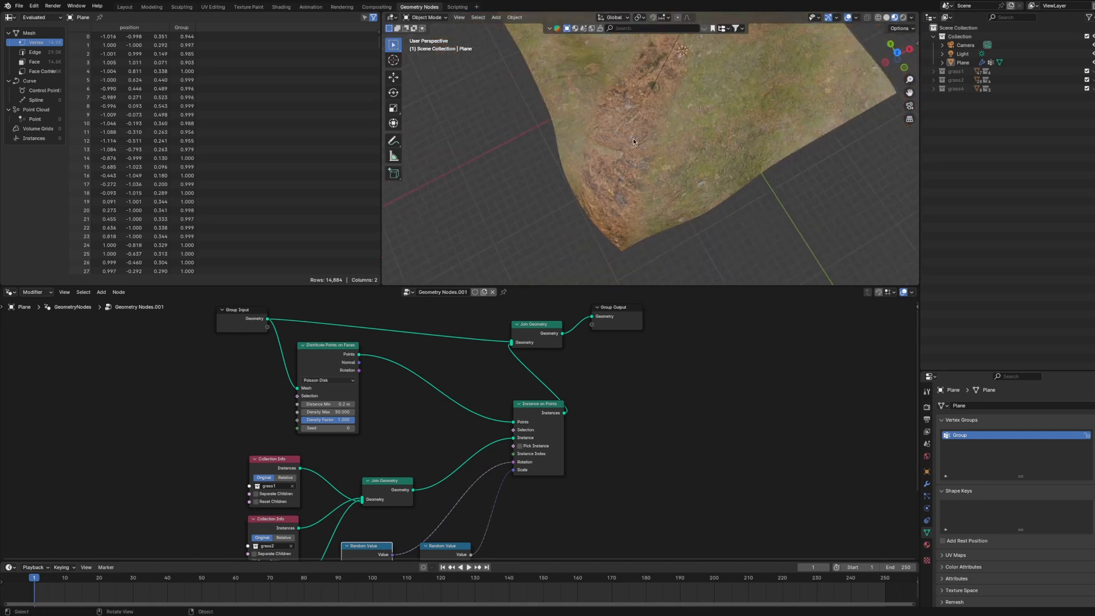
middle_drag(633, 138, 663, 95)
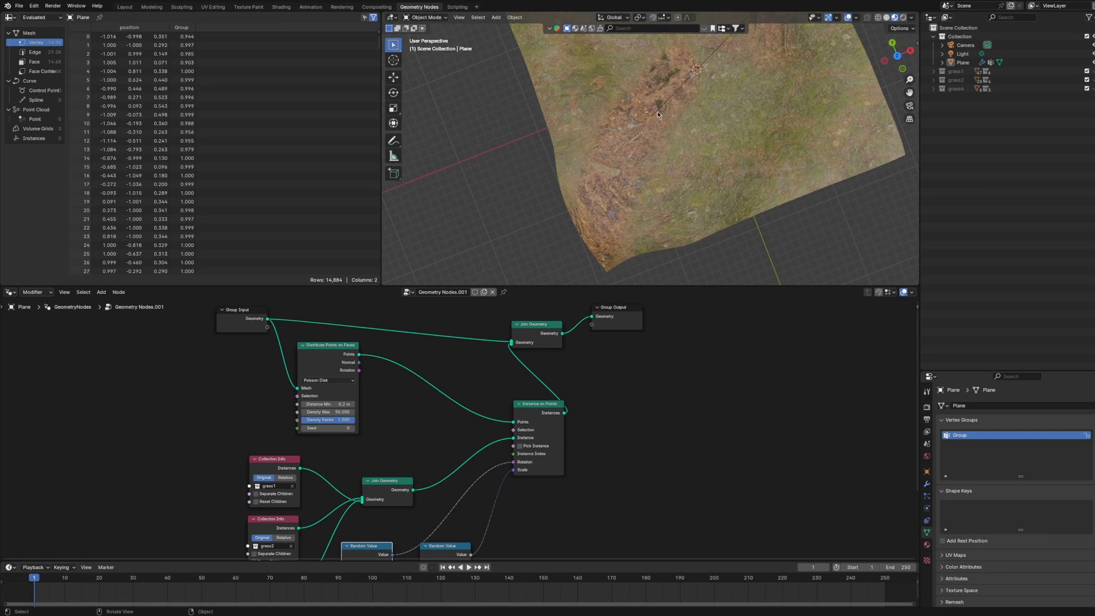
click(433, 18)
click(427, 65)
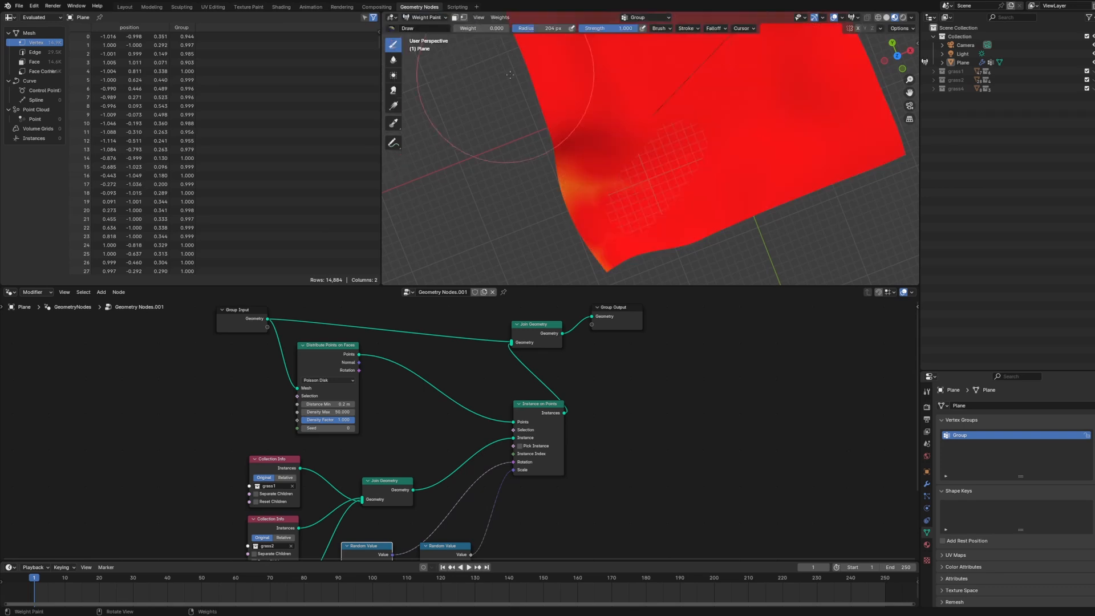
Paint zero weight along the terrain's dirt path using a 74 px brush radius and 0.399 strength.
key(f)
click(664, 82)
mouse_move(664, 82)
mouse_down()
mouse_move(616, 166)
mouse_move(600, 259)
mouse_up()
scroll(707, 146, up, 3)
mouse_move(710, 148)
middle_down()
mouse_move(711, 127)
mouse_move(707, 197)
middle_up()
scroll(707, 197, down, 4)
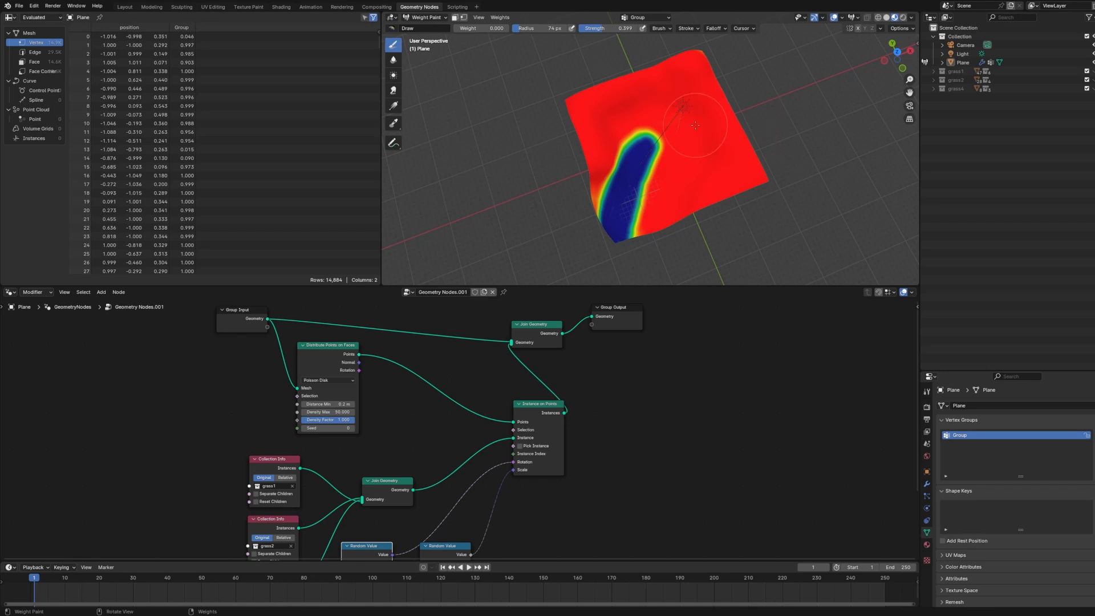
Return the plane to Object Mode and show its GeometryNodes modifier in the viewport again.
click(427, 17)
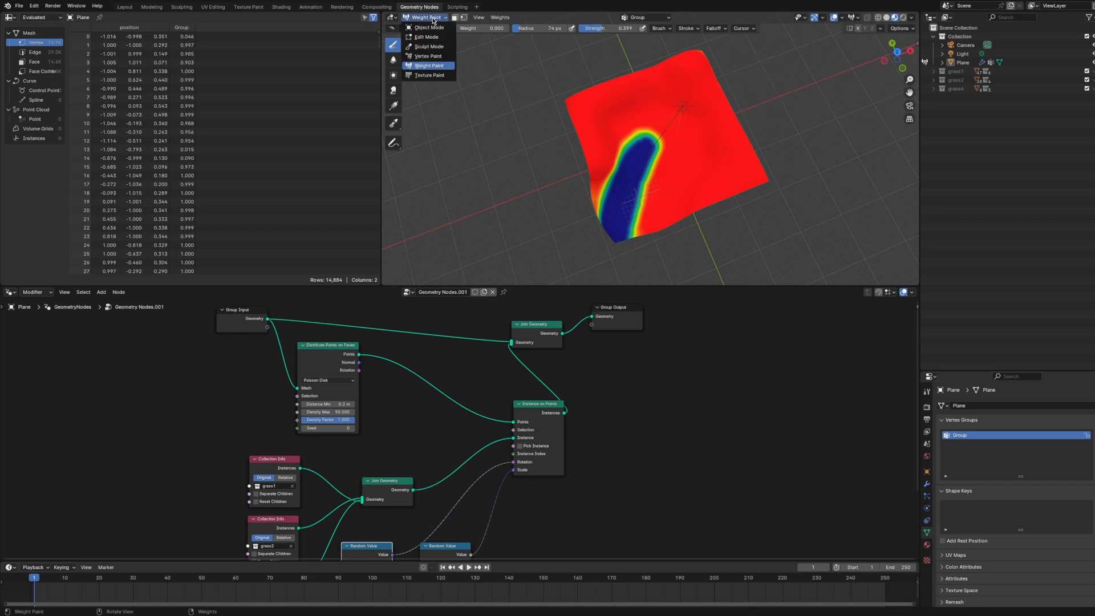
click(429, 28)
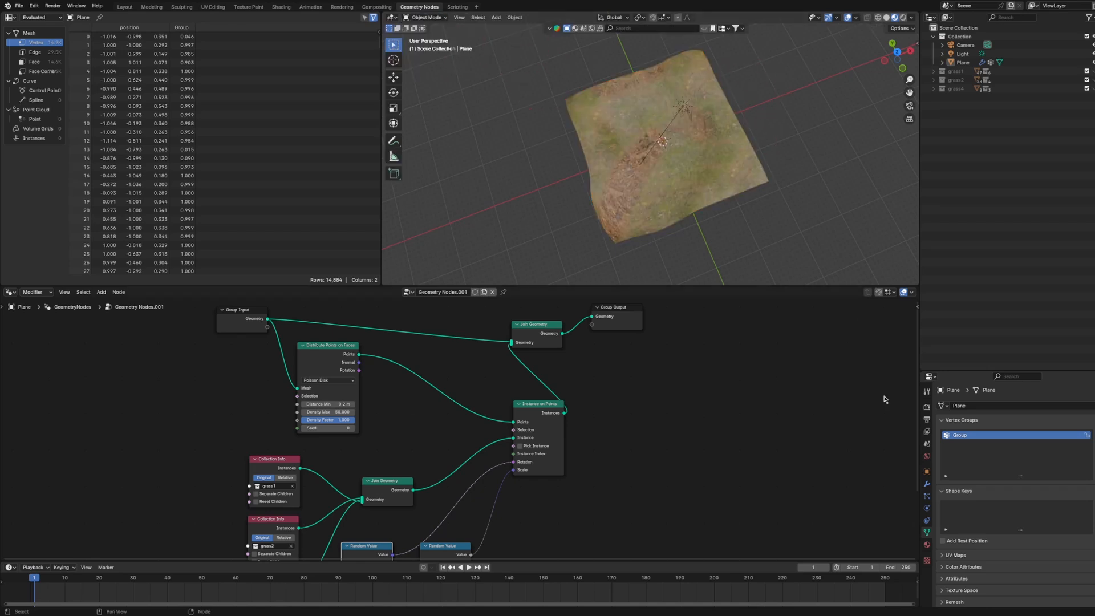
click(926, 484)
click(1065, 420)
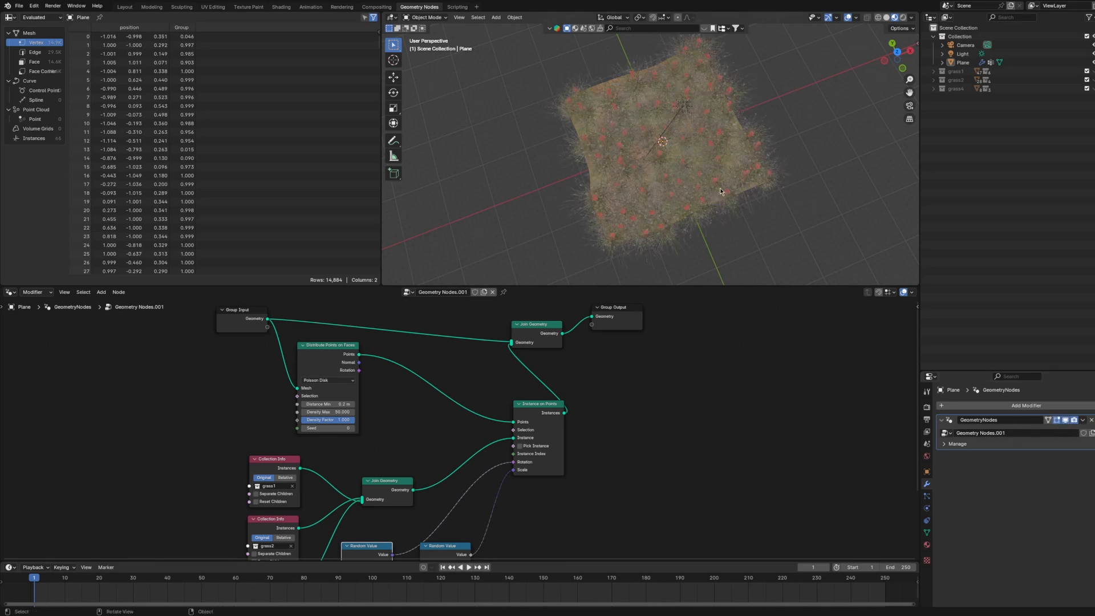
scroll(720, 188, up, 2)
scroll(721, 185, up, 4)
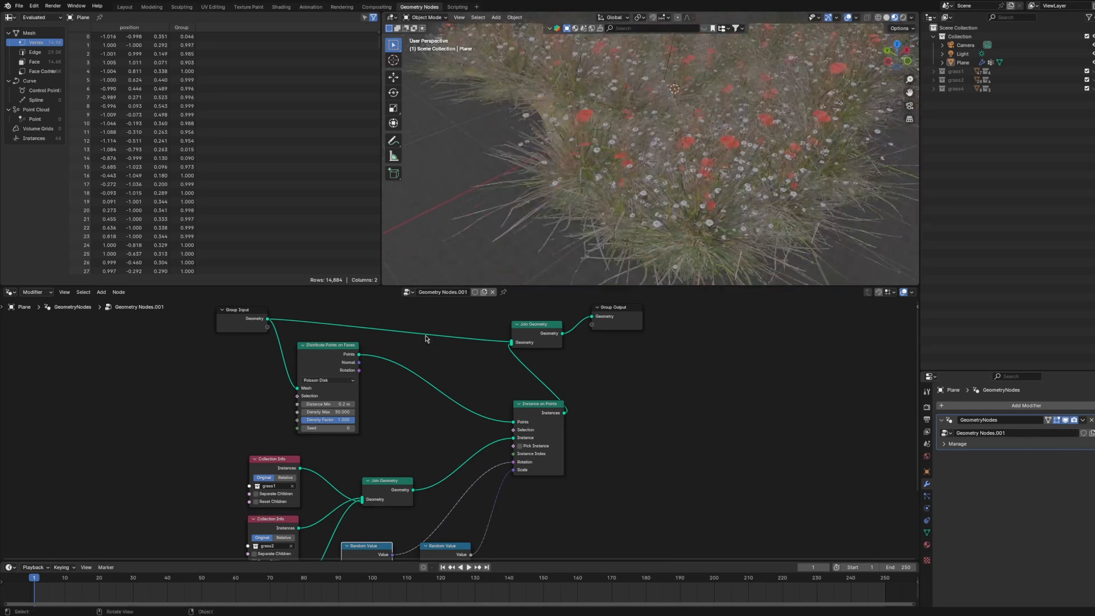
Connect the Density Factor input of Distribute Points on Faces to a new Group Input socket.
middle_drag(447, 379, 494, 402)
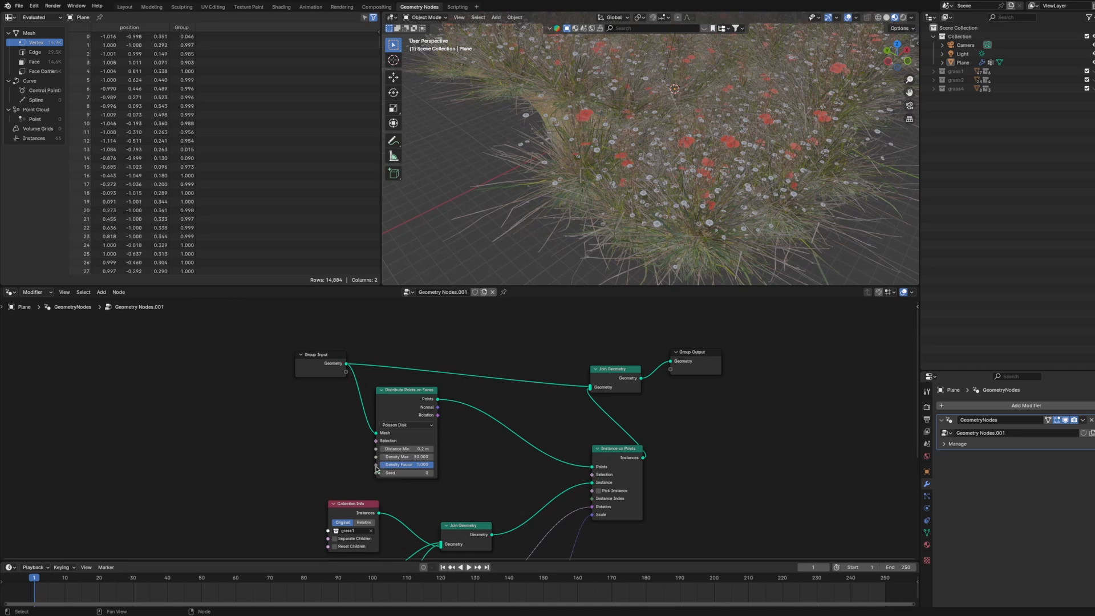
drag(375, 465, 347, 380)
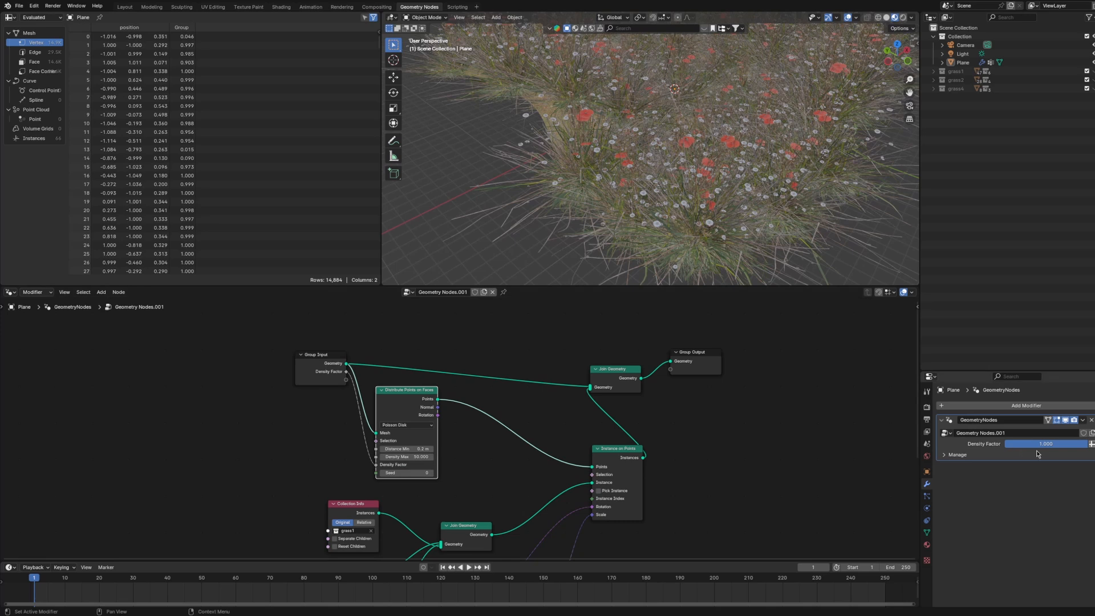
Try a Density Factor of 0.803 on the modifier, inspect the grass, and restore it to 1.
drag(1049, 446, 1039, 444)
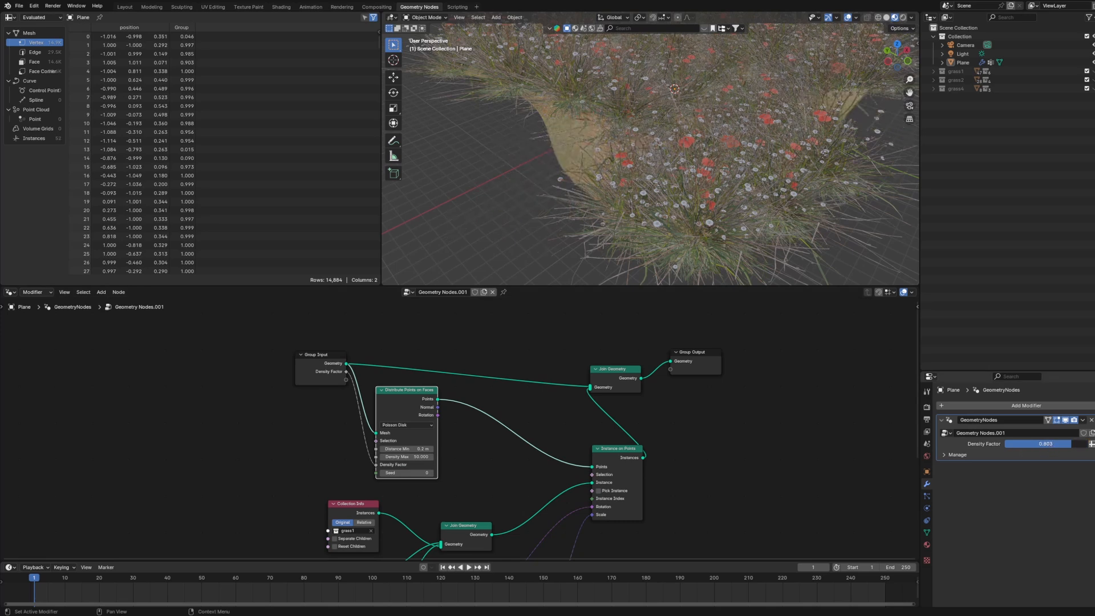
scroll(741, 238, down, 5)
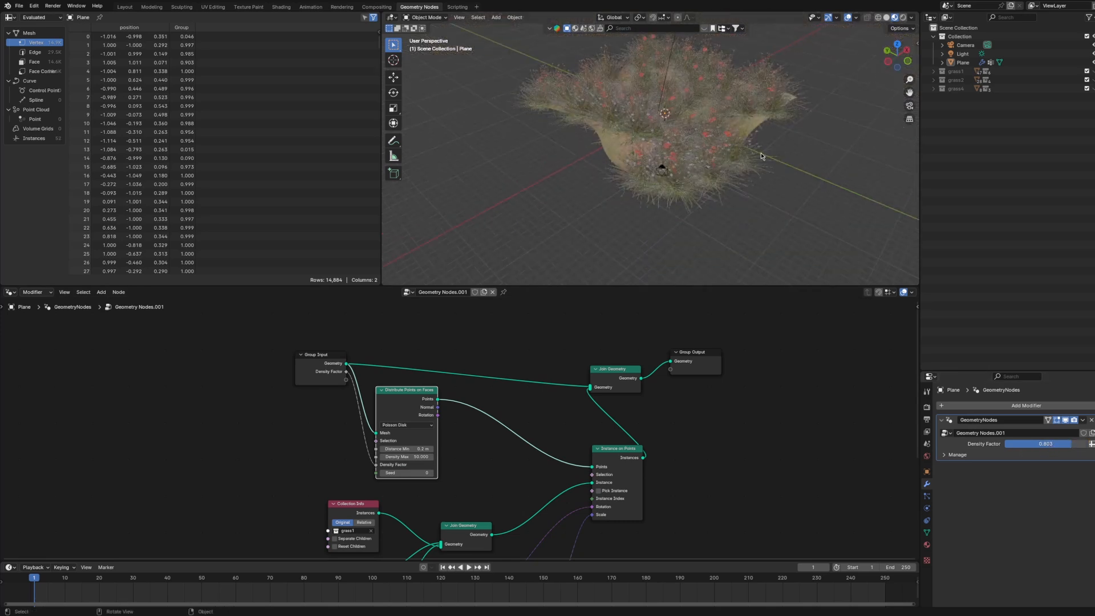
middle_drag(761, 152, 779, 191)
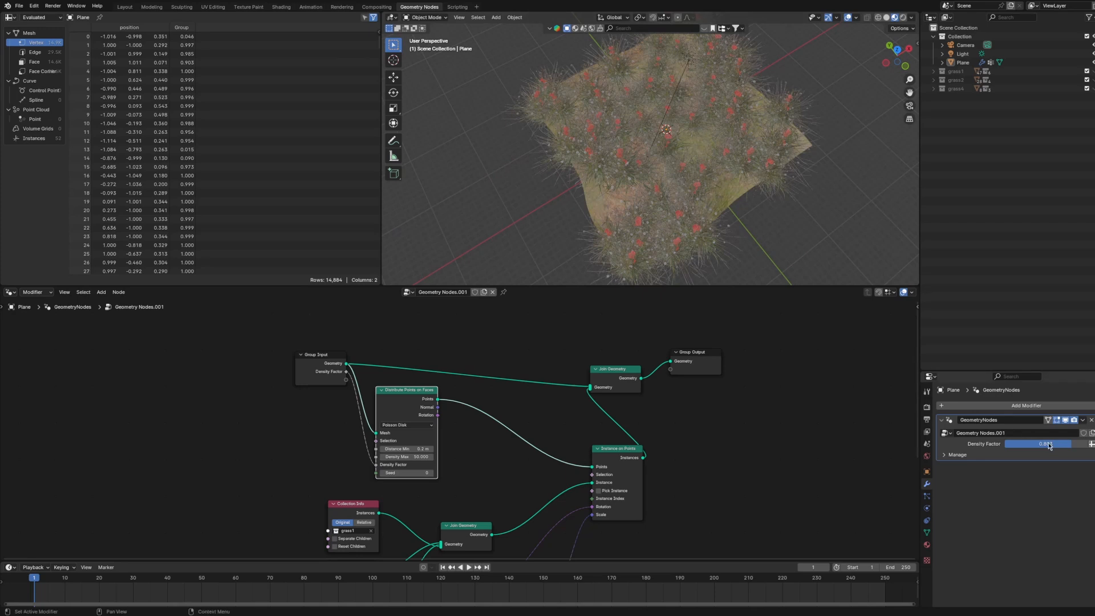
mouse_move(1071, 443)
mouse_down()
mouse_move(1012, 449)
mouse_move(1087, 447)
mouse_up()
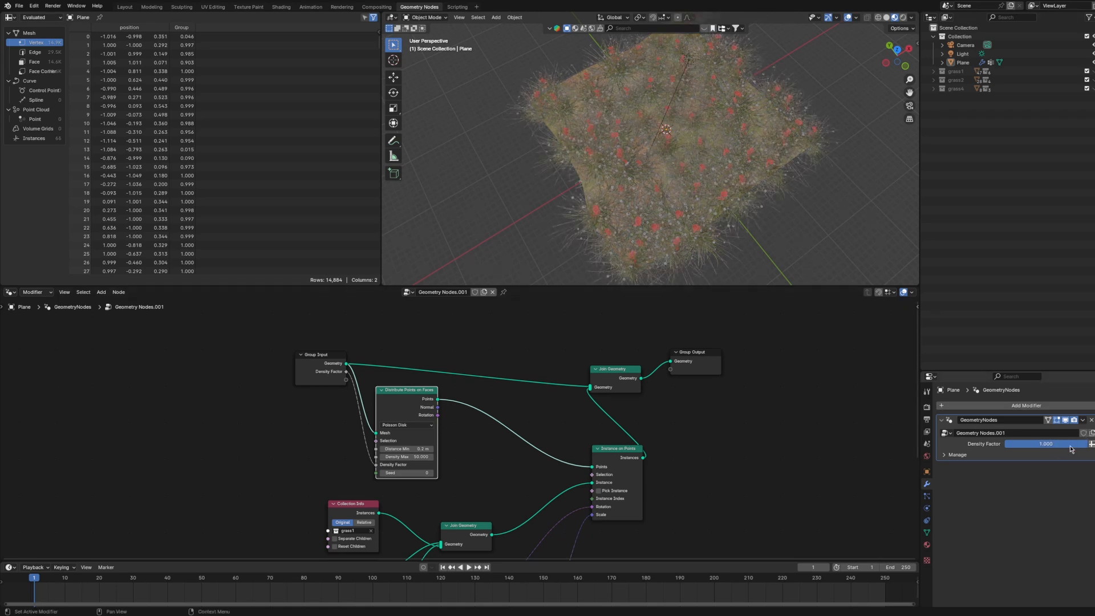
Switch the modifier's Density Factor to attribute input and assign the vertex group named Group.
click(1091, 444)
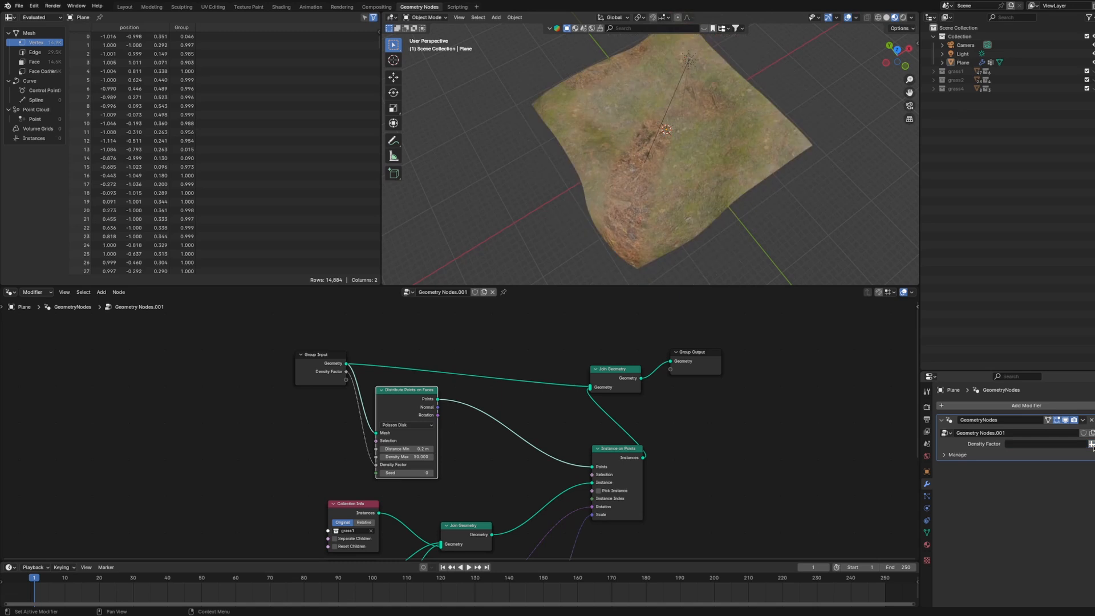
click(1039, 447)
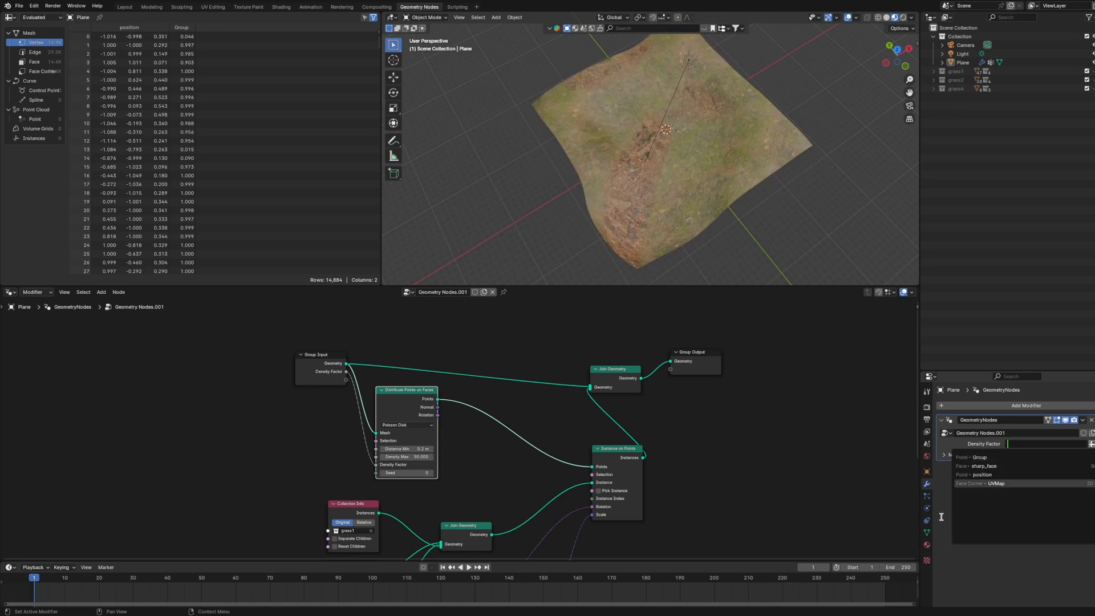
click(927, 533)
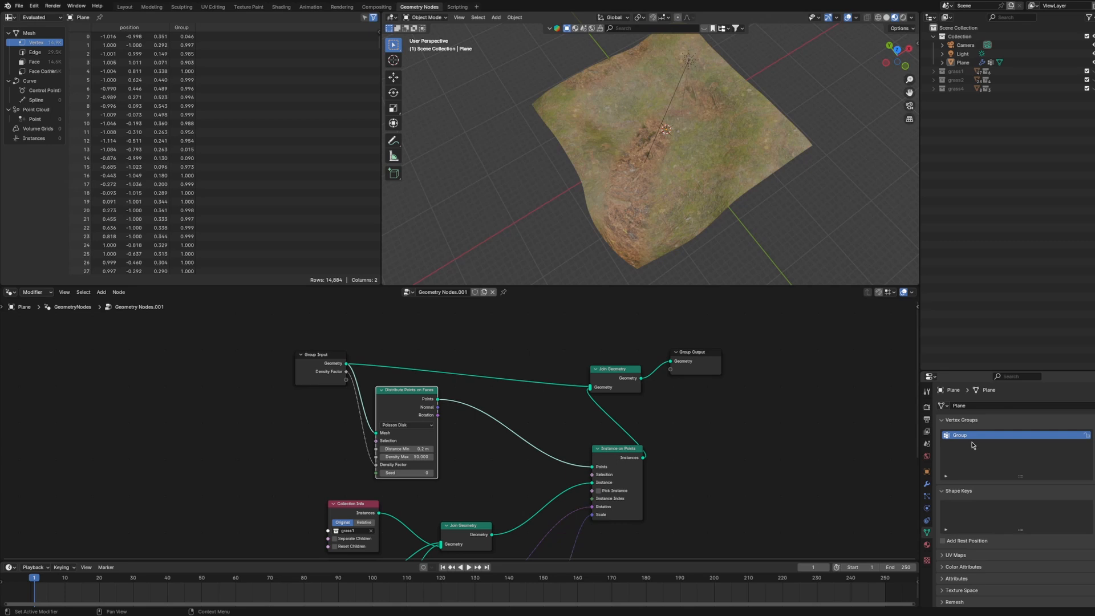
click(927, 484)
click(1021, 444)
click(1001, 457)
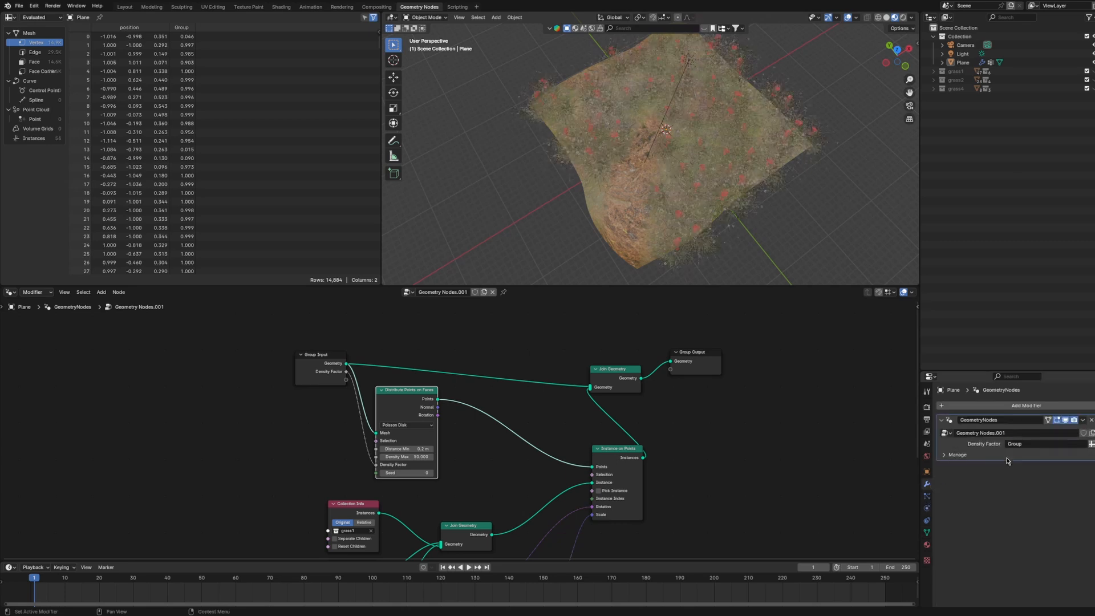
Examine the grass and flower distribution around the dirt path and review the node tree.
scroll(720, 177, up, 2)
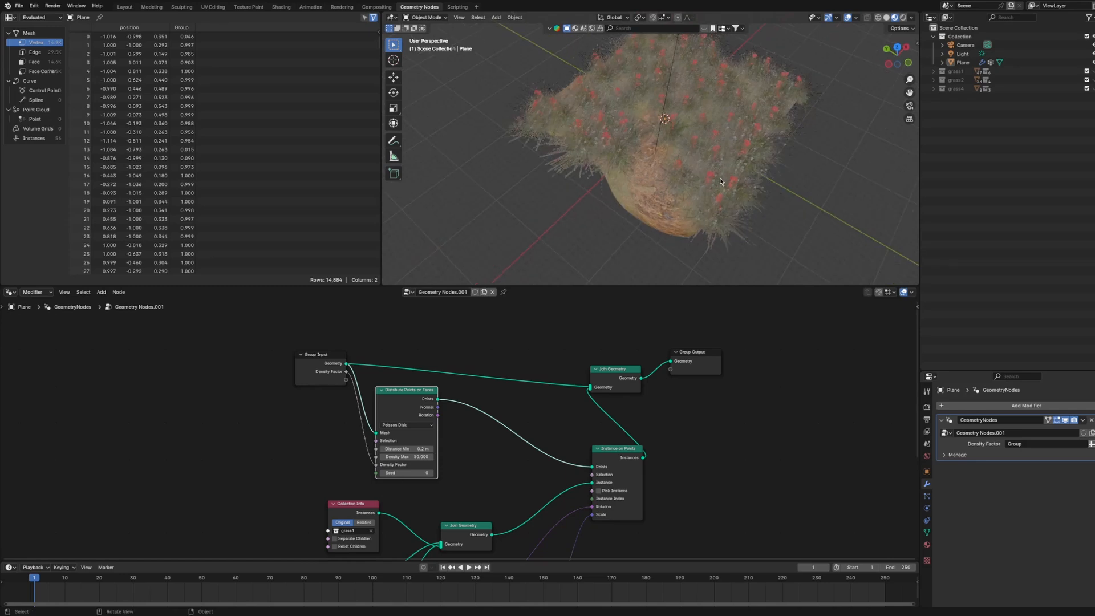
scroll(720, 176, up, 3)
middle_drag(689, 141, 634, 174)
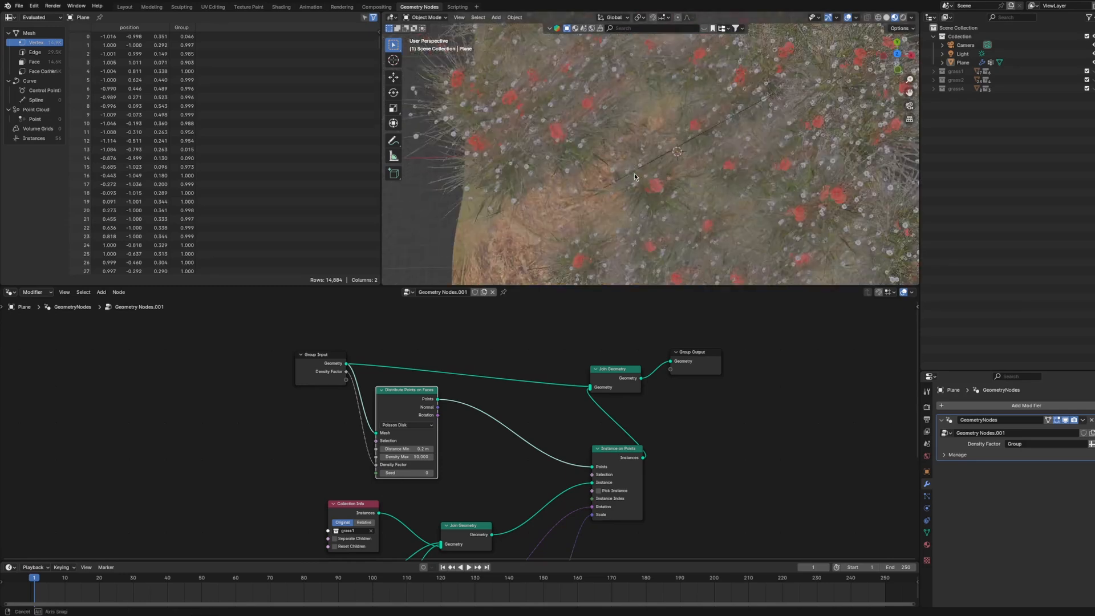
scroll(595, 182, down, 2)
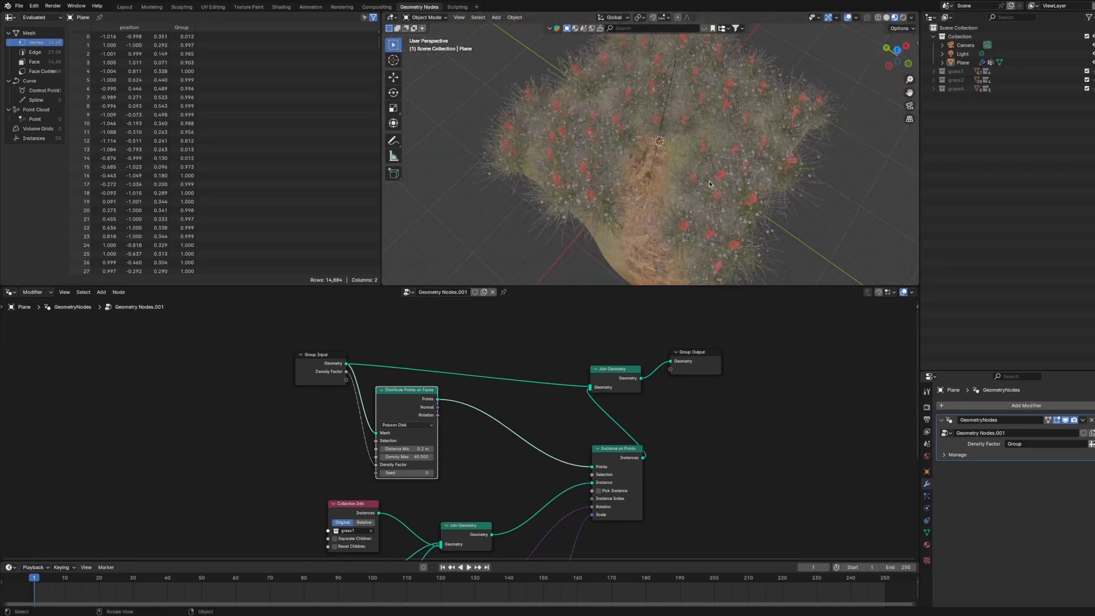
scroll(708, 173, up, 2)
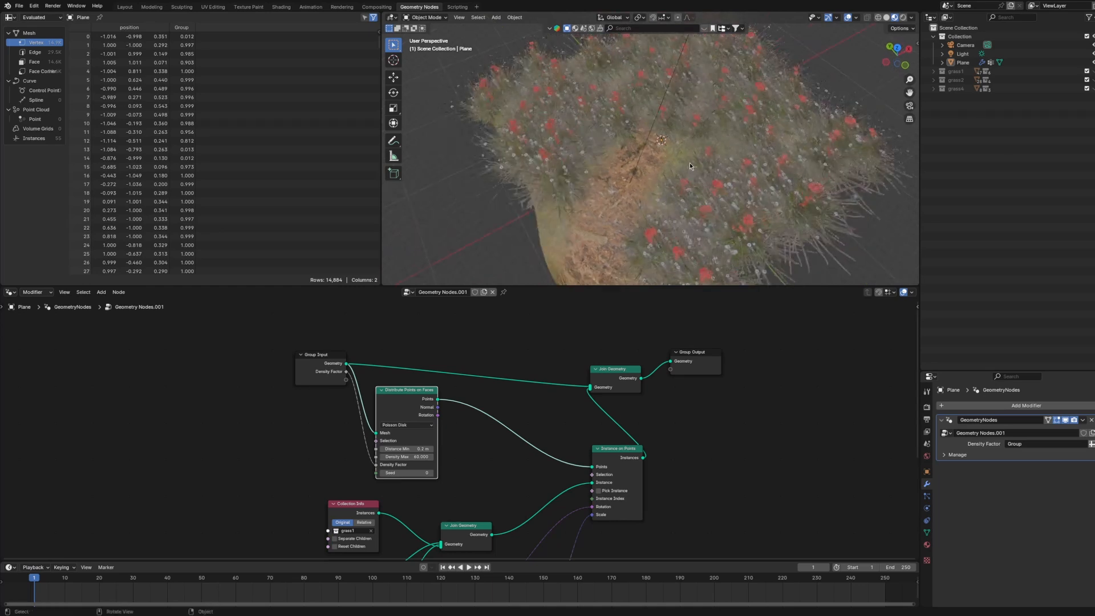
middle_drag(689, 162, 662, 172)
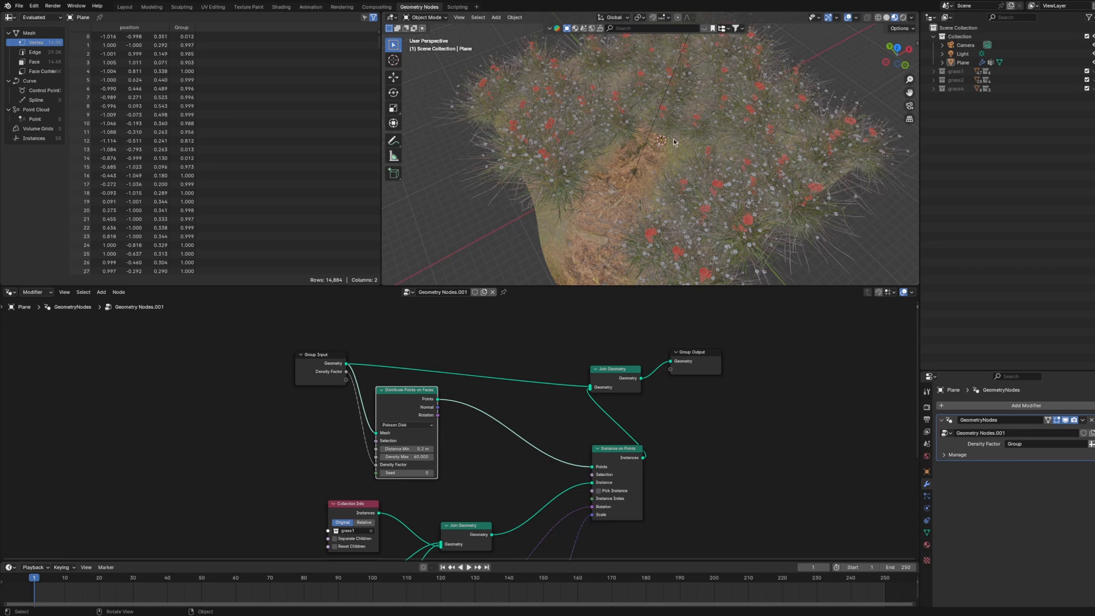
middle_drag(602, 386, 536, 320)
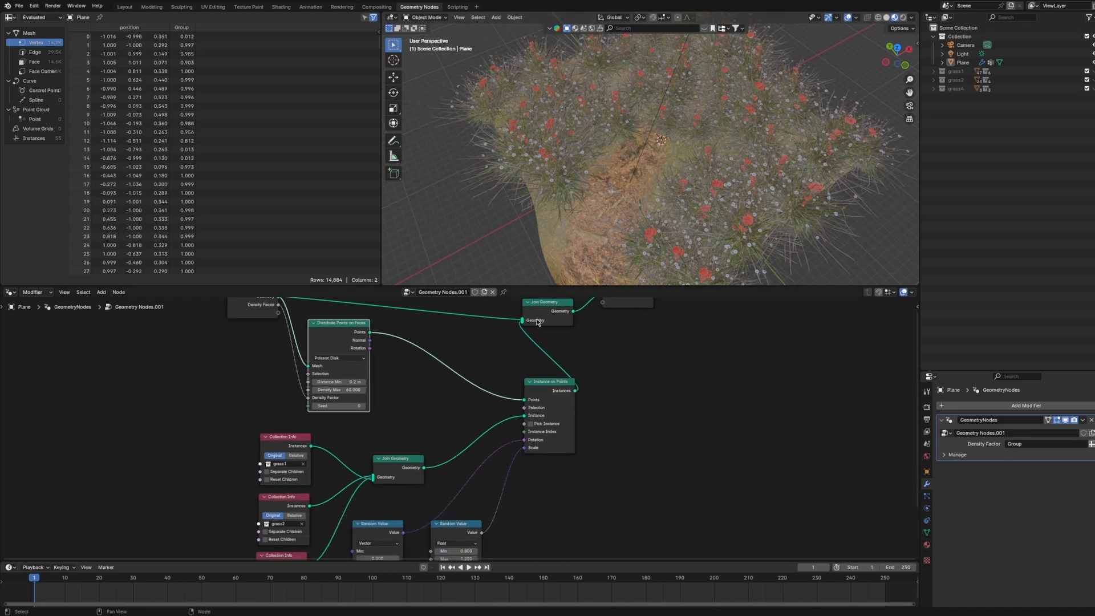
scroll(463, 378, down, 2)
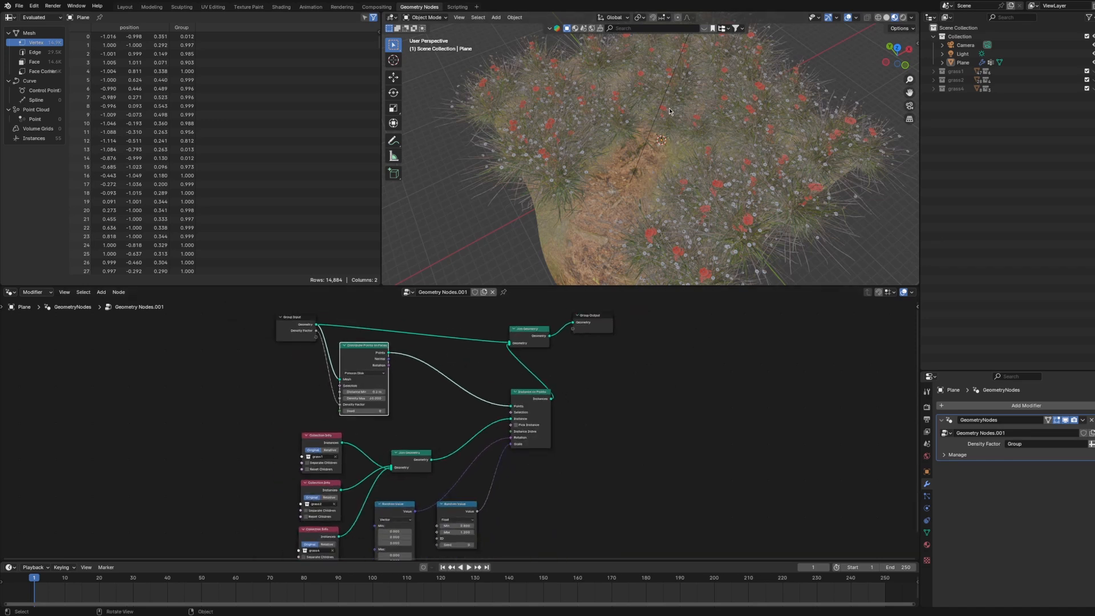
scroll(643, 355, down, 1)
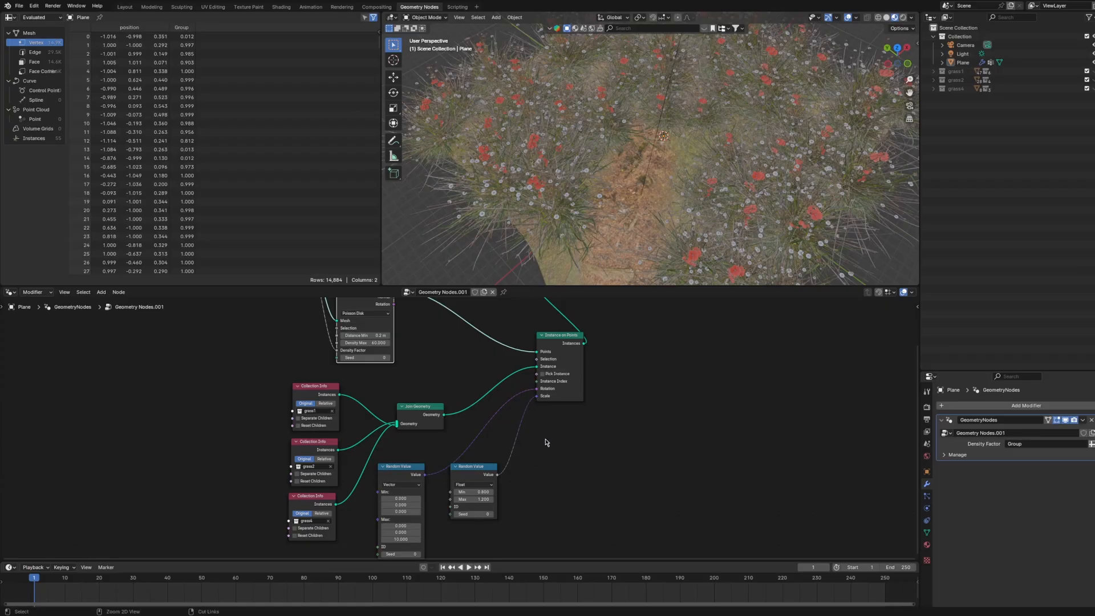
Cut the Random Value links to Instance on Points' Rotation and Scale and move both Random Value nodes below the Collection Info nodes.
ctrl+right_drag(545, 440, 479, 419)
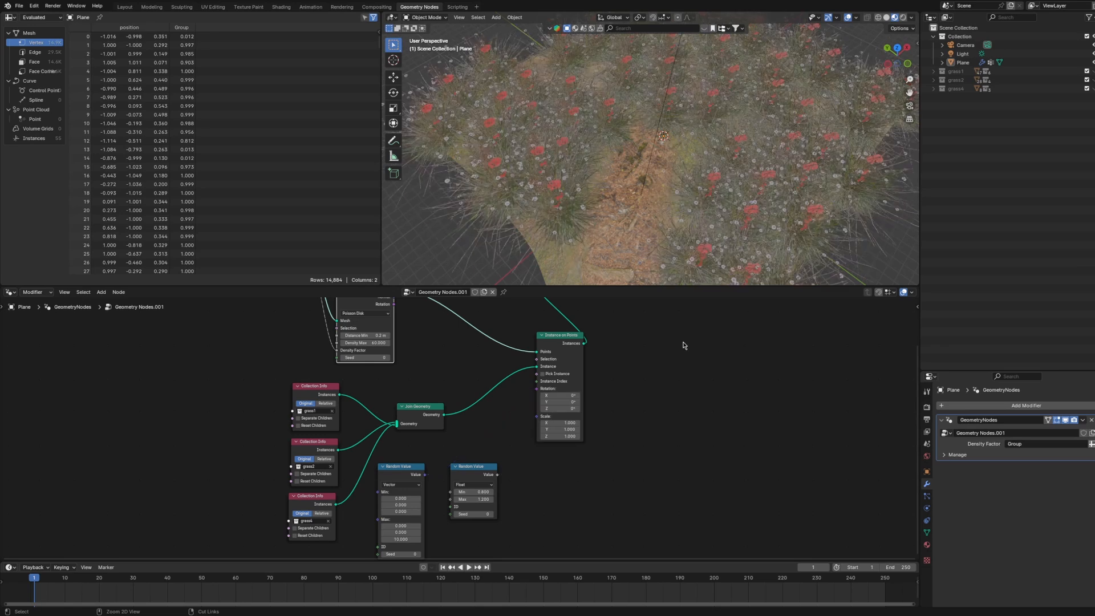
middle_drag(589, 382, 553, 318)
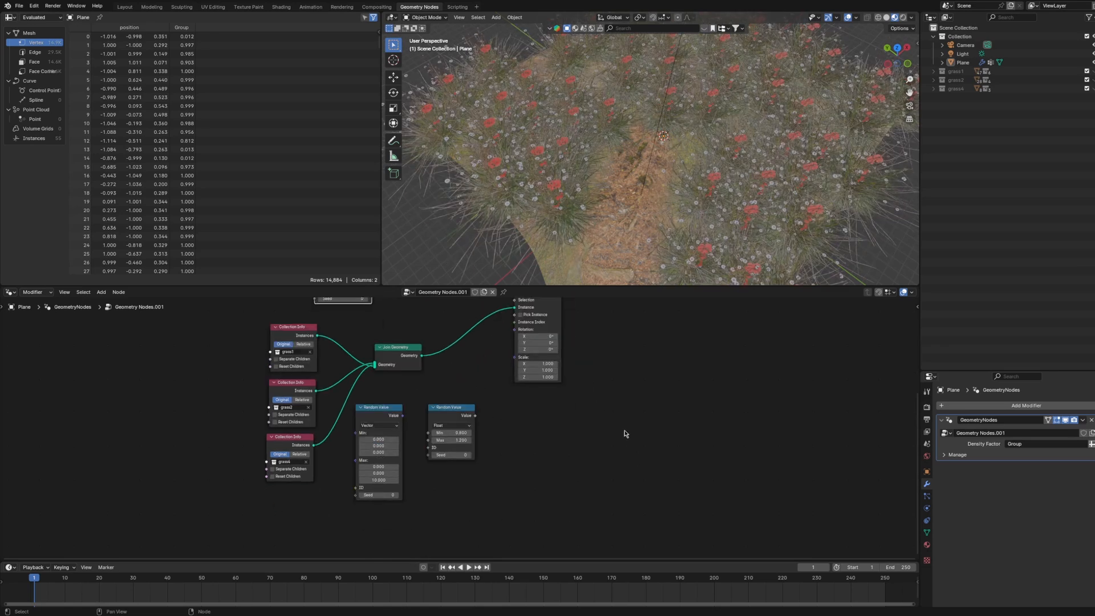
middle_drag(625, 435, 598, 371)
drag(511, 457, 381, 498)
middle_drag(492, 420, 481, 384)
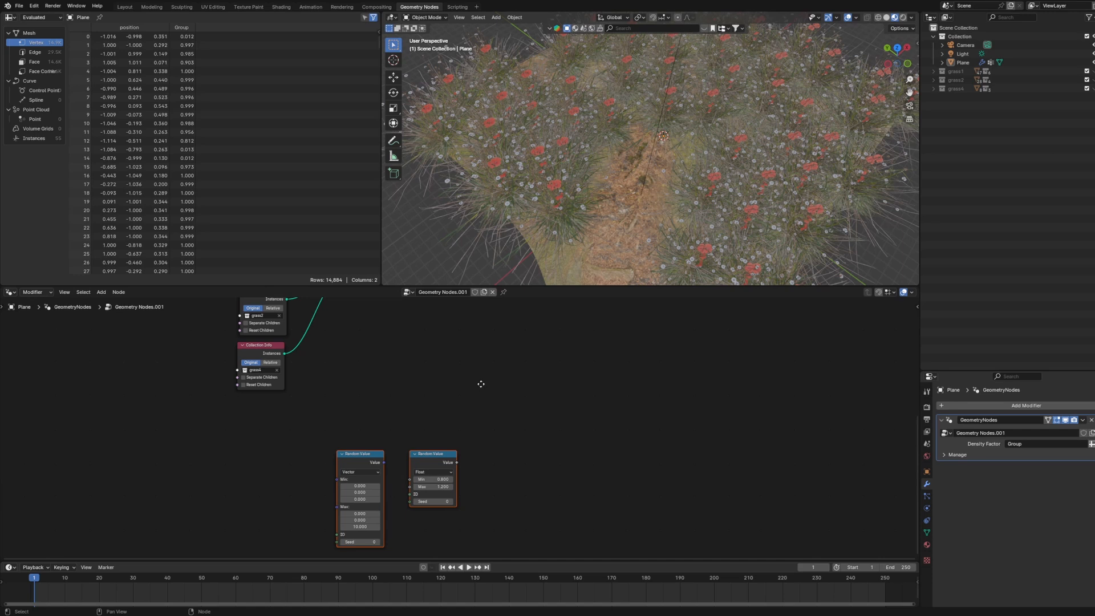
Add a Noise Texture node below the Collection Info nodes and set its dimensions to 4D.
click(525, 399)
key(shift+a)
mouse_move(525, 398)
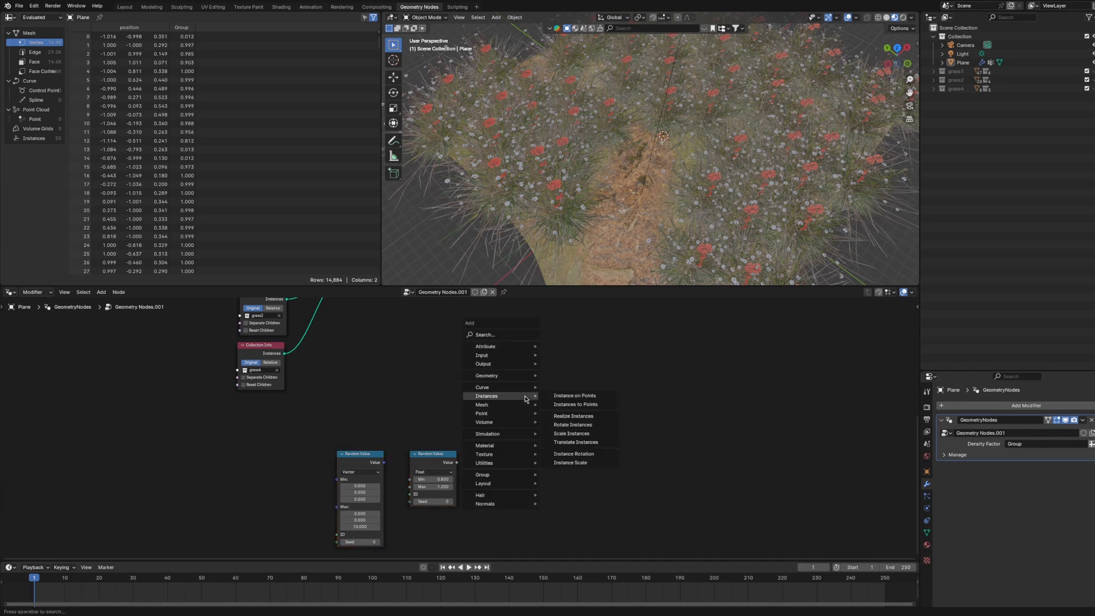
text(NO)
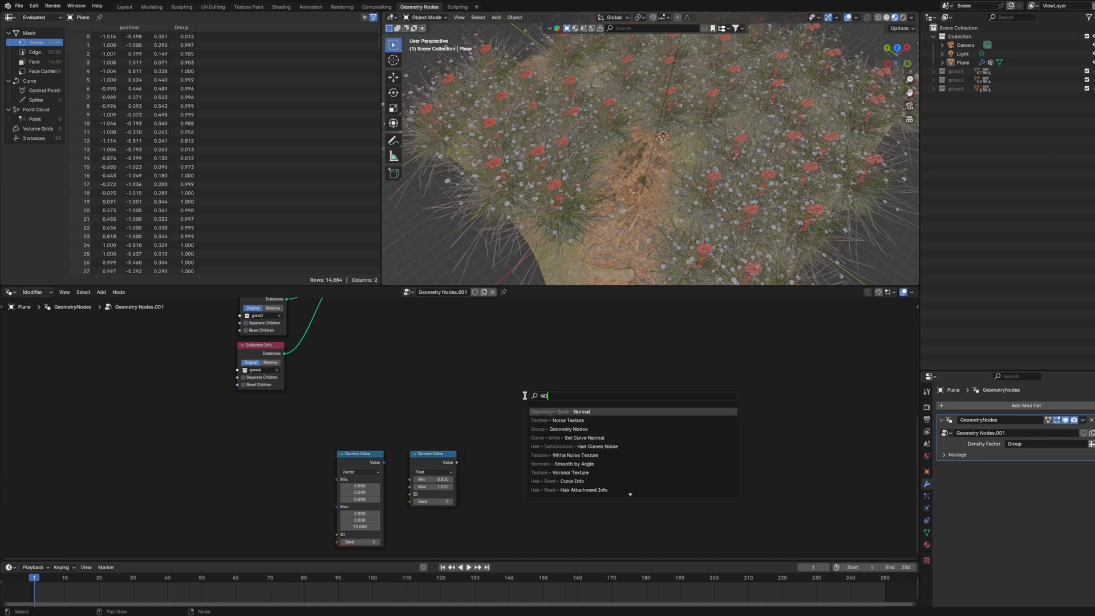
click(561, 420)
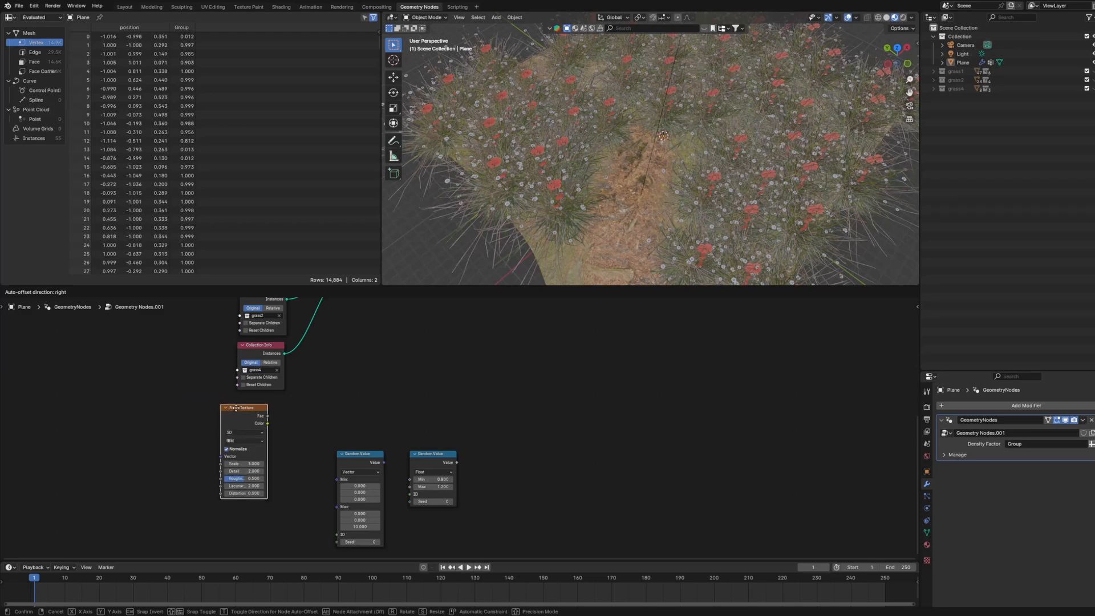
click(246, 409)
click(265, 437)
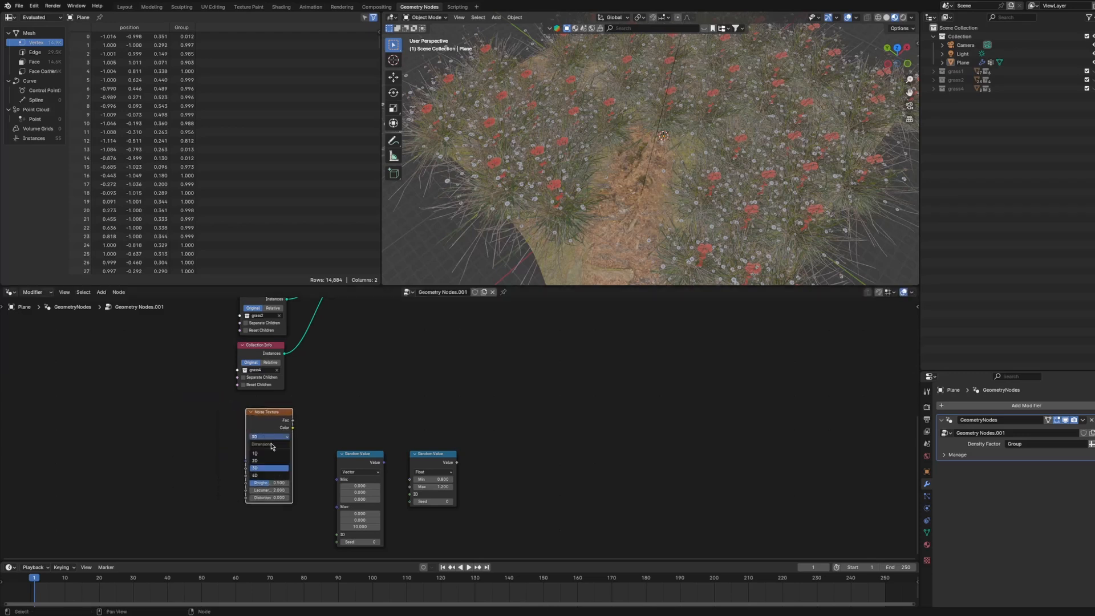
click(272, 448)
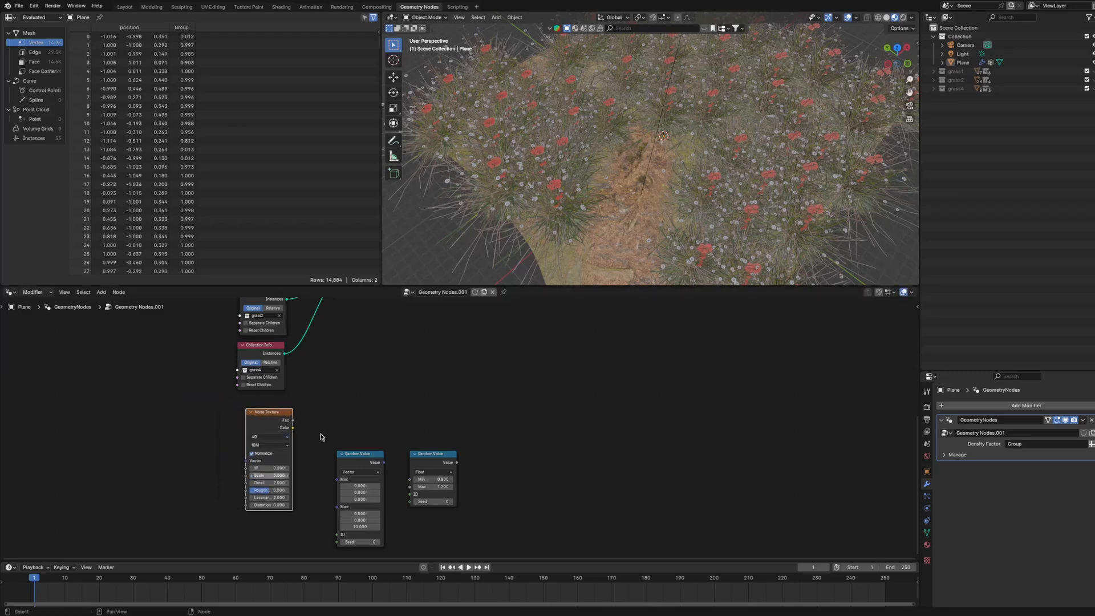
Add a Math node set to Subtract and a Vector Math node set to Scale beside the Noise Texture.
key(shift+a)
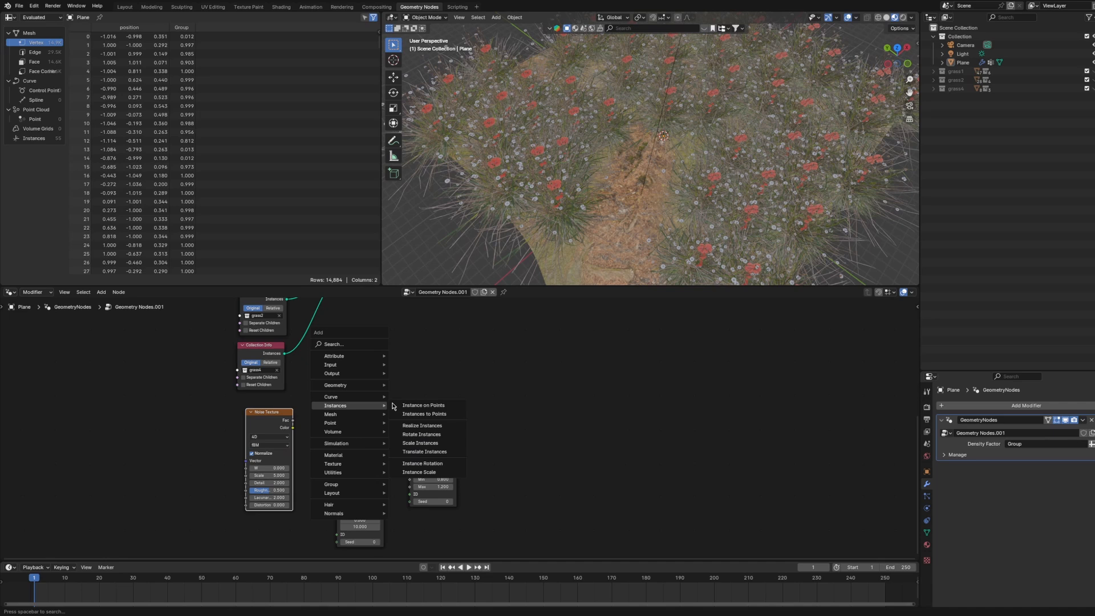
click(374, 403)
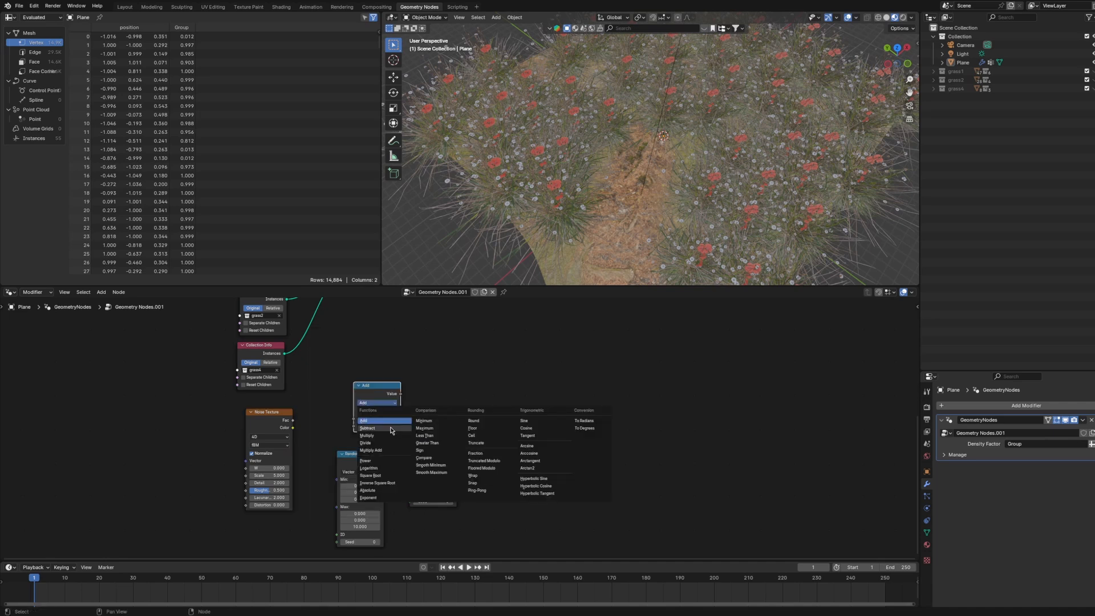
click(391, 429)
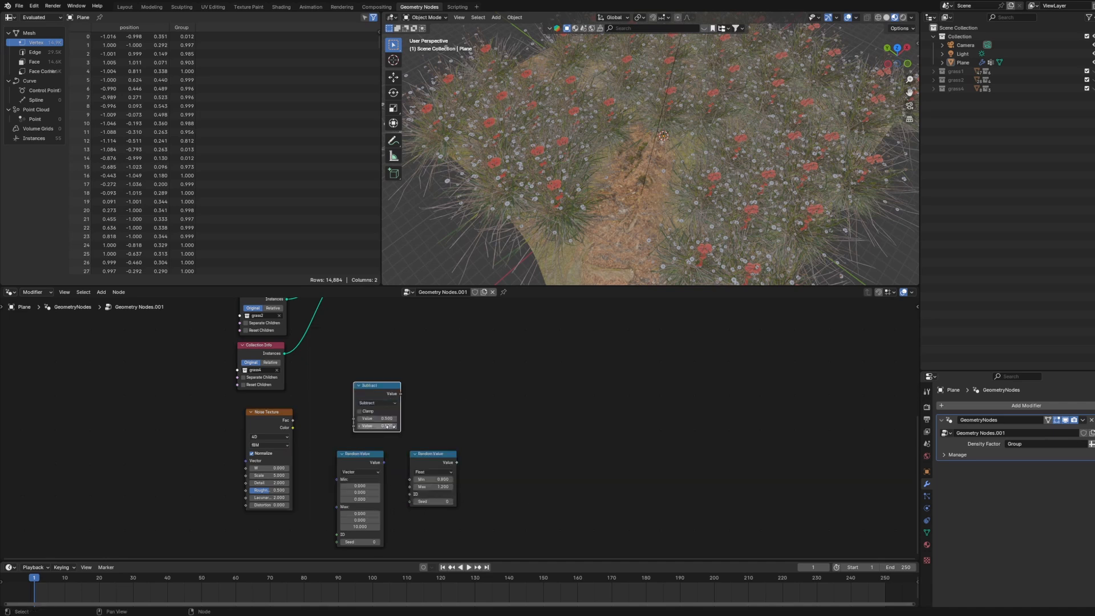
key(shift+a)
mouse_move(469, 406)
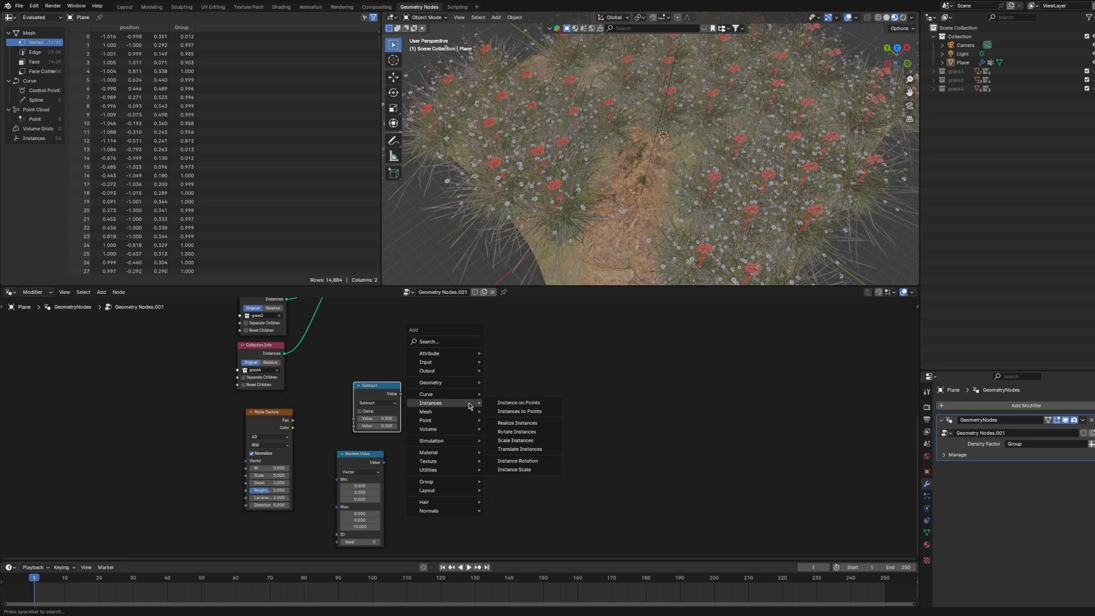
text(v)
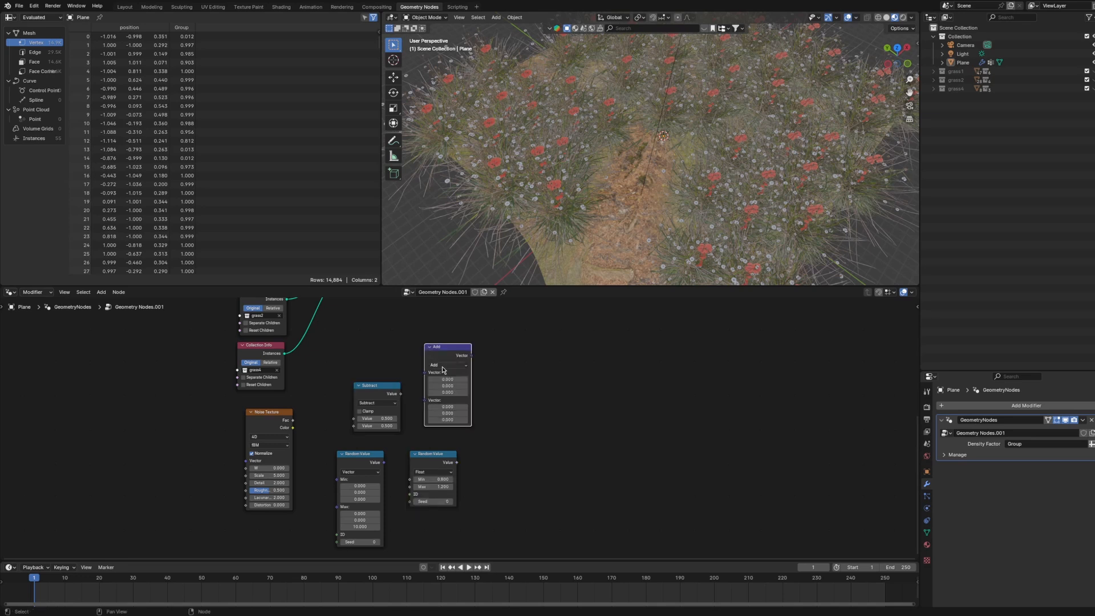
click(444, 365)
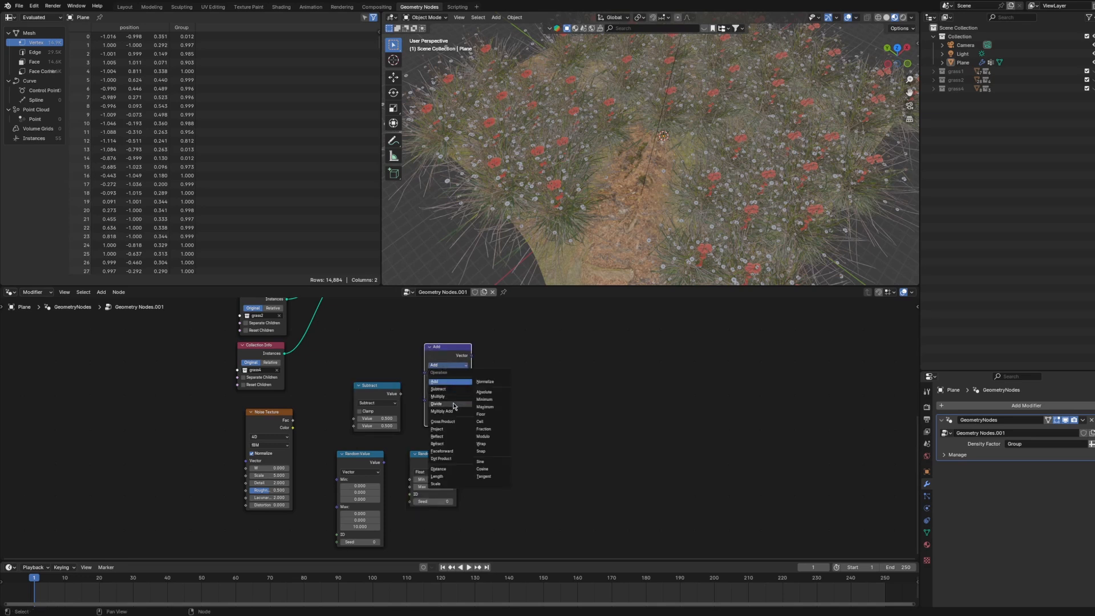
click(436, 483)
Add a Rotate Rotation node beside the Scale node and set its rotation space to Local.
key(shift+a)
mouse_move(541, 401)
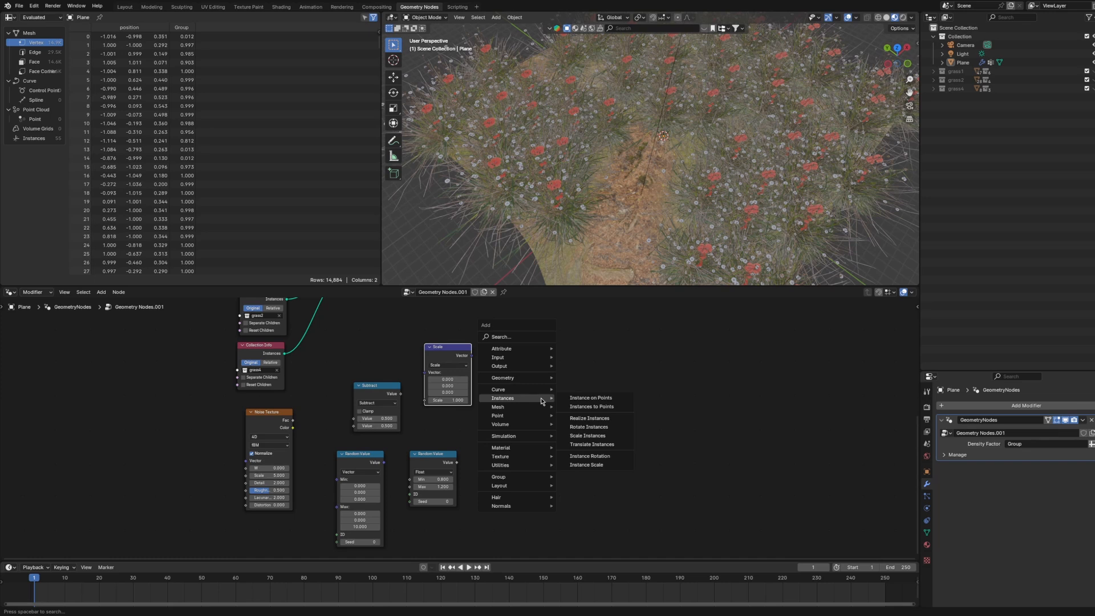
text(RO)
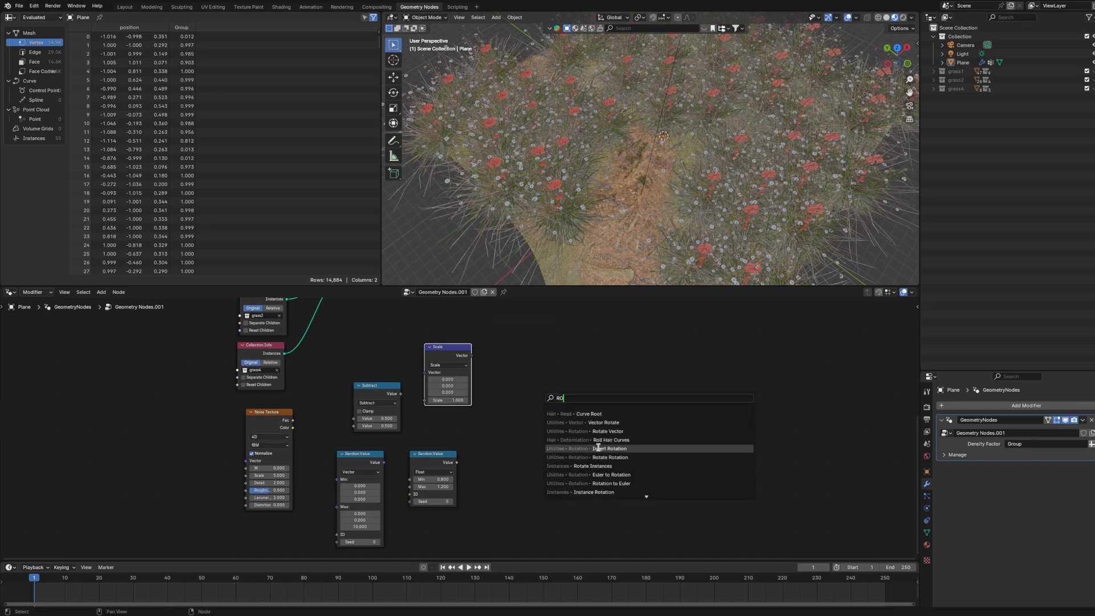
click(614, 457)
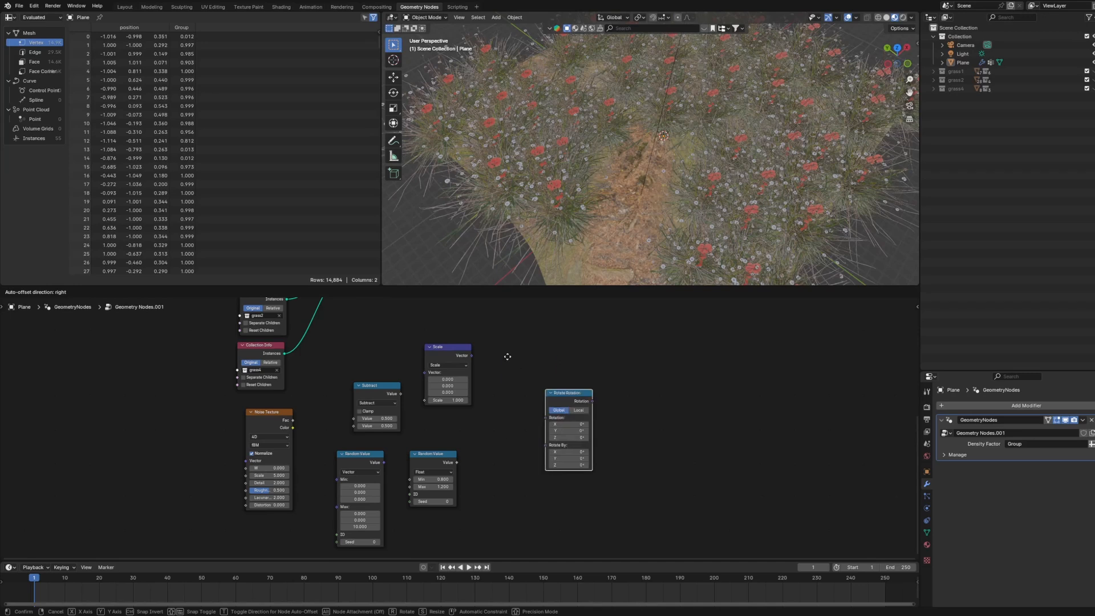
click(489, 326)
middle_drag(575, 363, 564, 438)
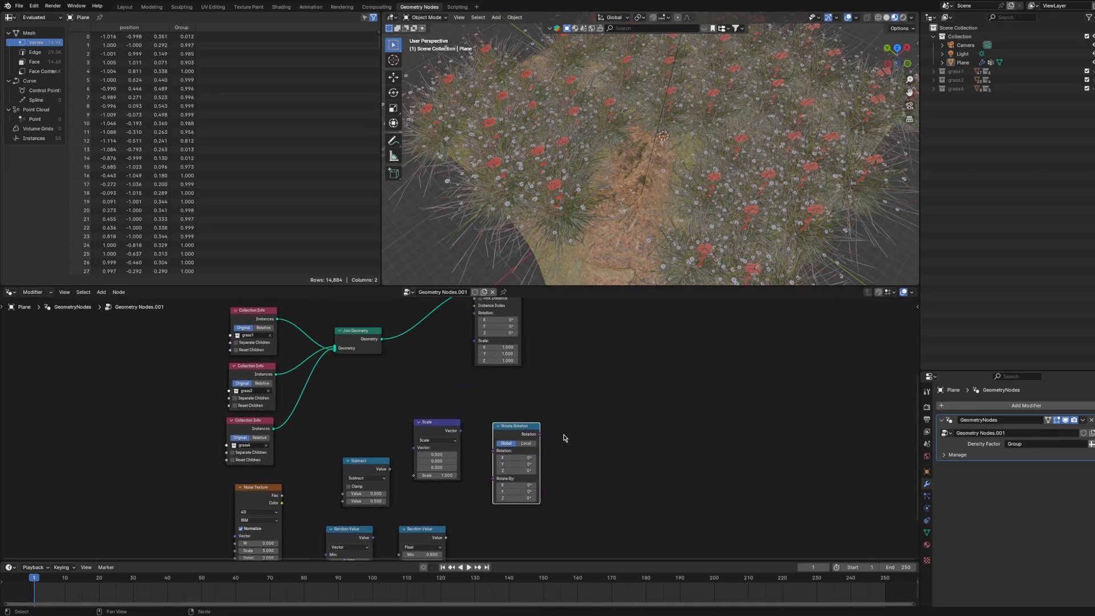
click(531, 444)
Move Instance on Points aside and chain the Noise Texture's Fac through Subtract and Scale into Rotate Rotation's Rotation input.
middle_drag(584, 344, 572, 393)
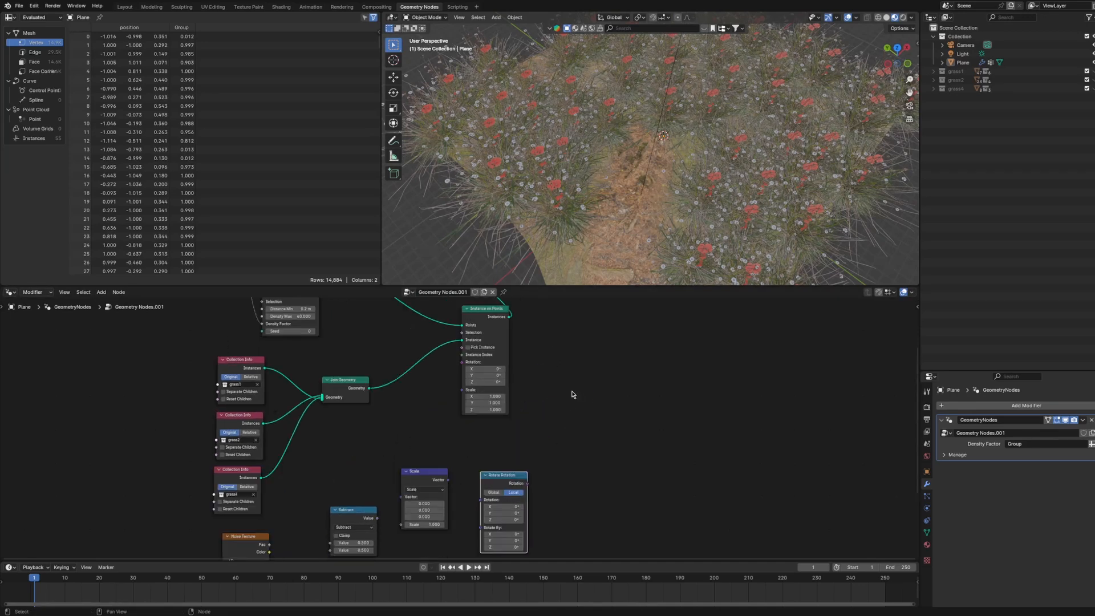
drag(483, 314, 615, 339)
middle_drag(508, 419, 515, 351)
drag(275, 476, 337, 474)
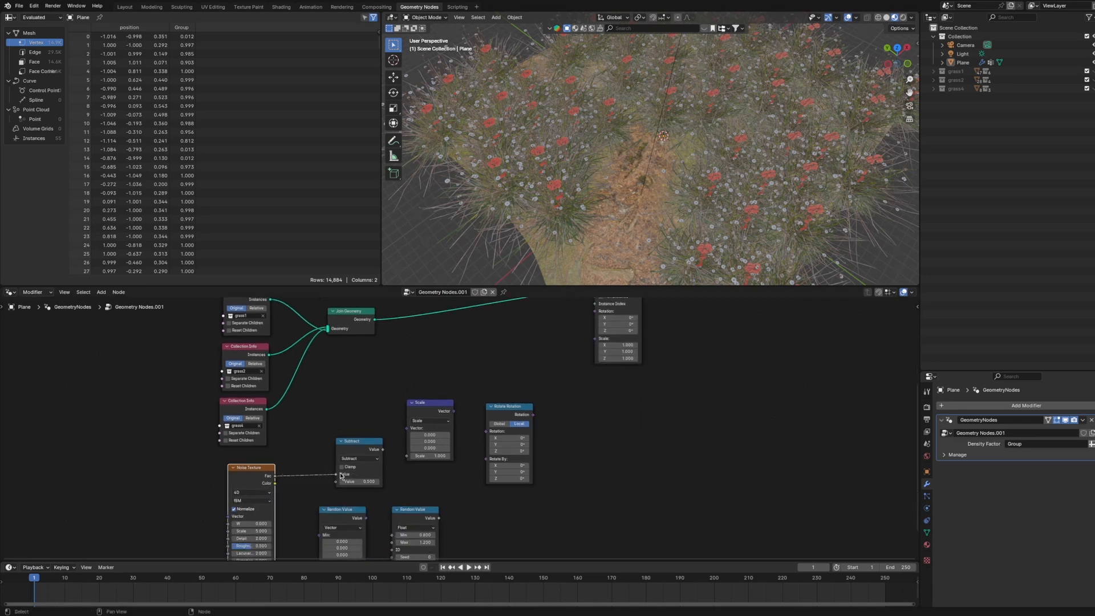
click(401, 433)
drag(402, 433, 486, 434)
Link the vector Random Value to Rotate By, Rotate Rotation to Instance on Points' Rotation, and the float Random Value to its Scale.
middle_drag(474, 533, 462, 445)
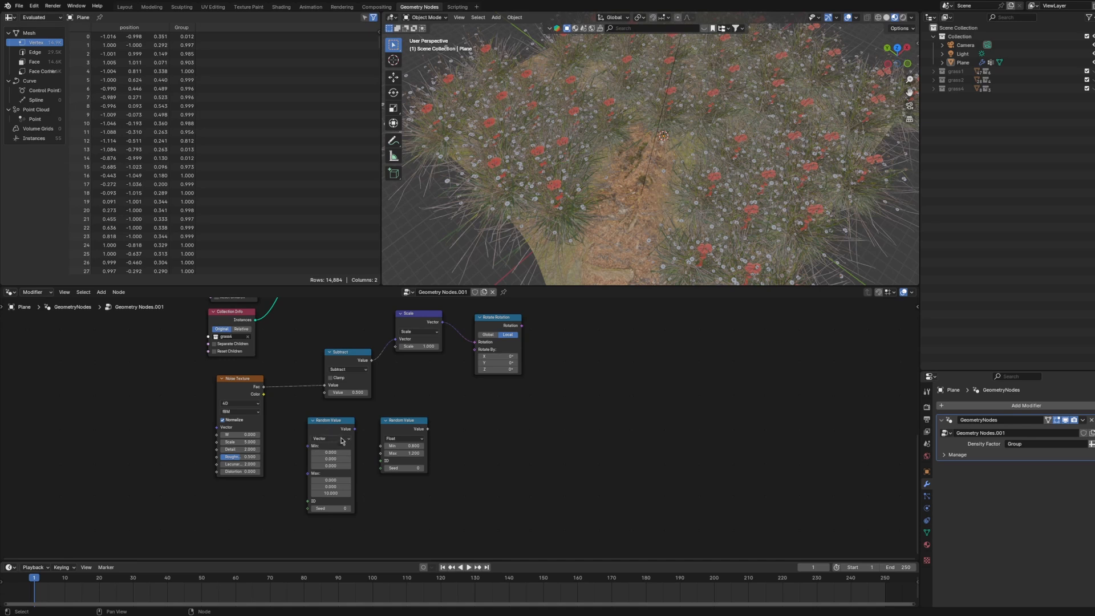
drag(355, 429, 475, 349)
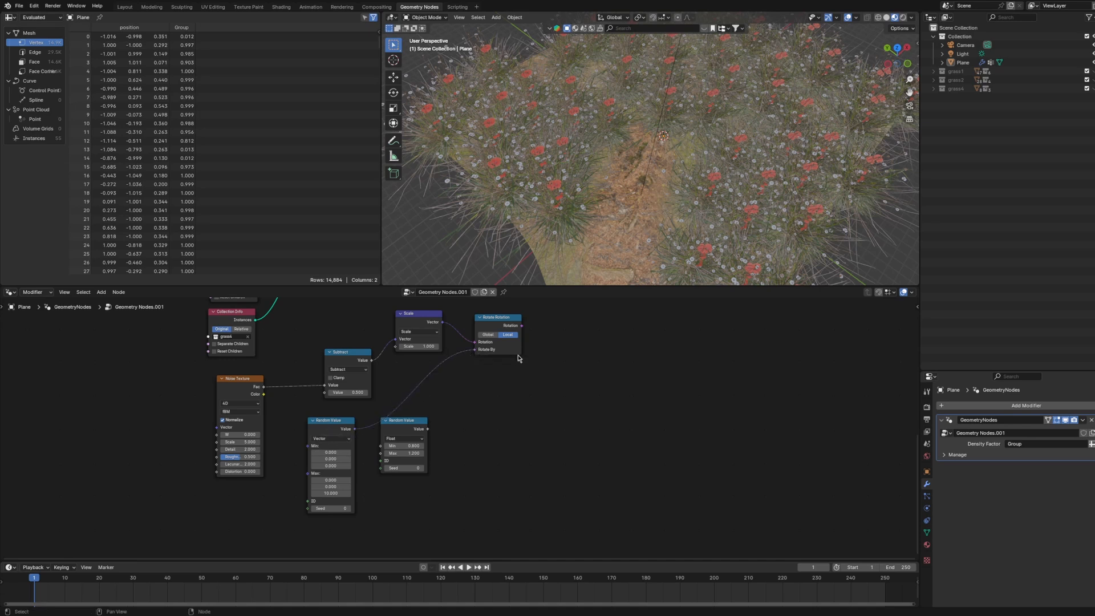
middle_drag(527, 333, 353, 469)
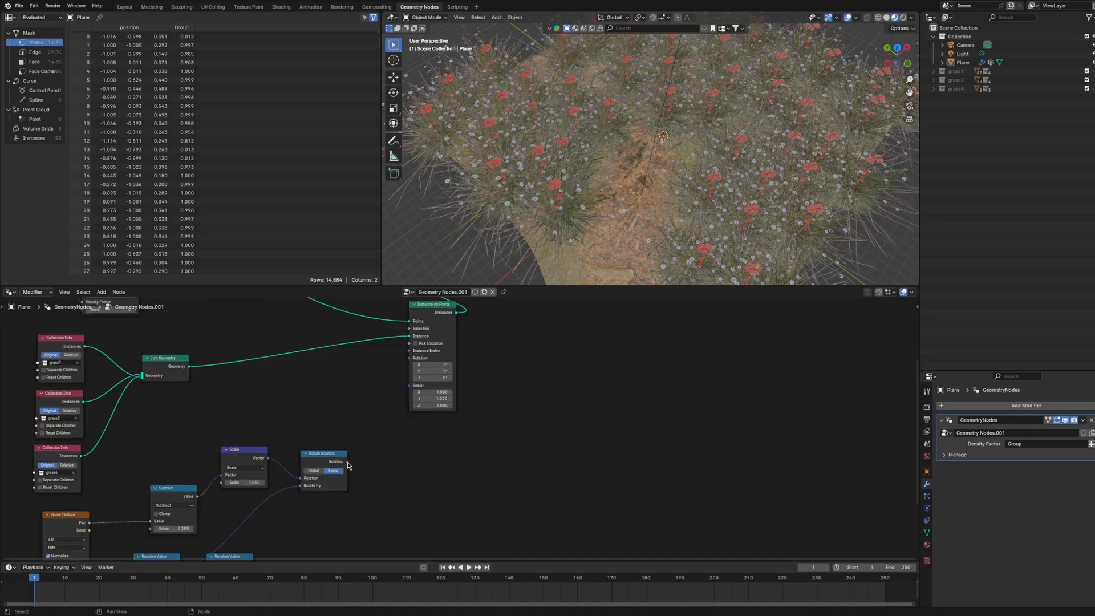
drag(348, 464, 409, 359)
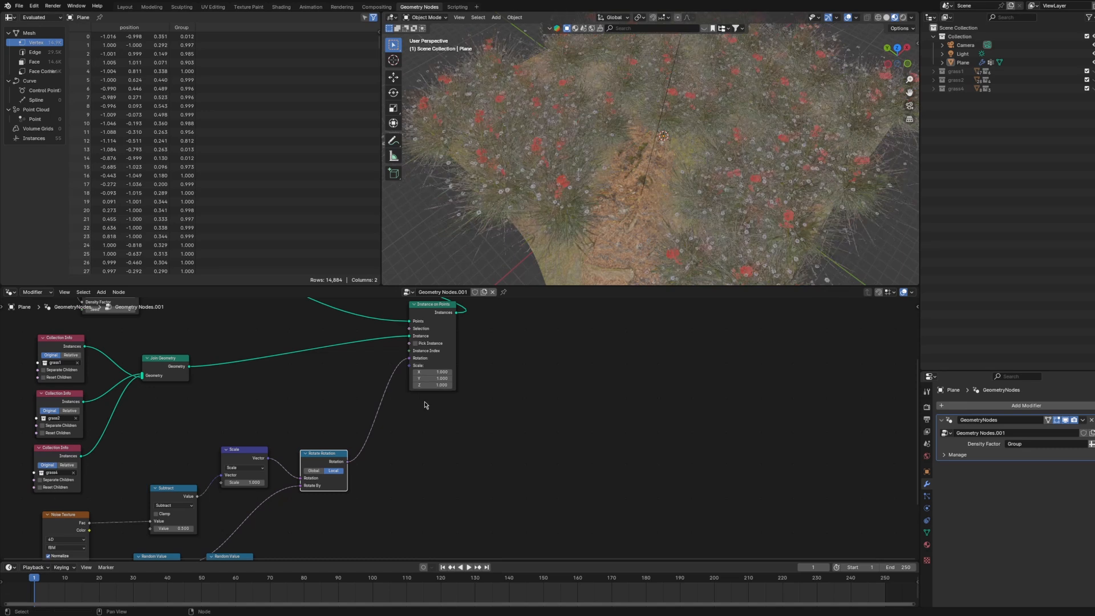
middle_drag(270, 525, 275, 436)
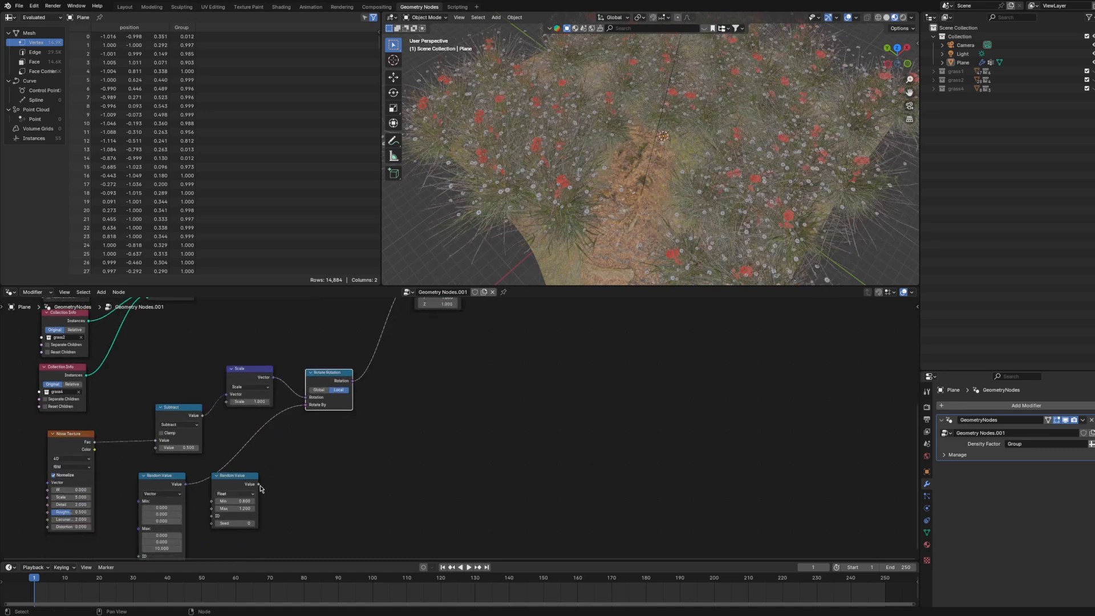
drag(260, 484, 409, 333)
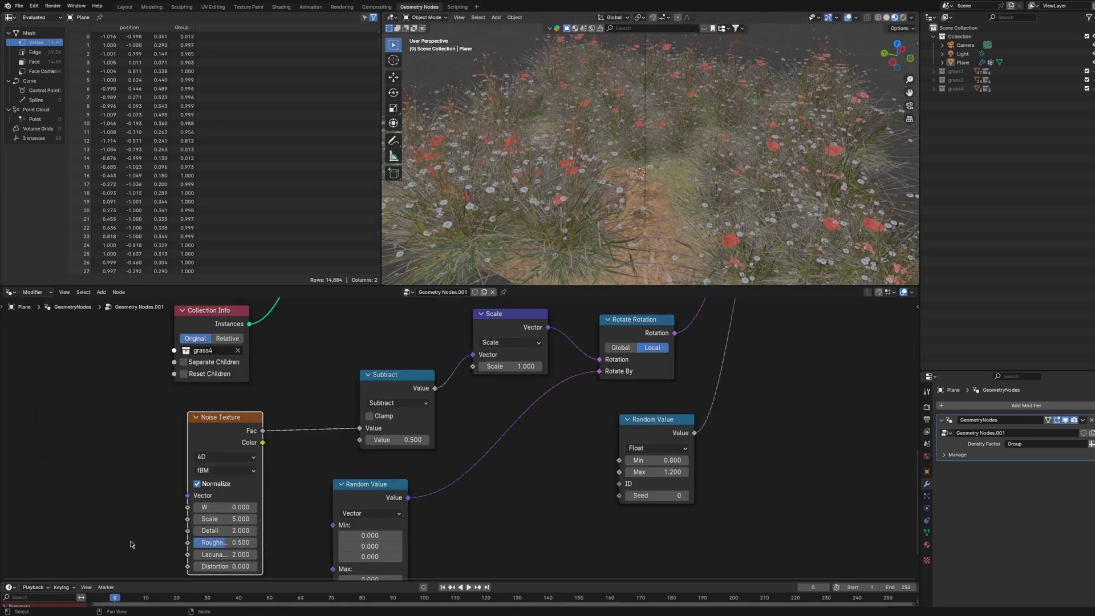
Set the Noise Texture's W to 1.300 and adjust the Subtract node's second value.
drag(201, 507, 271, 508)
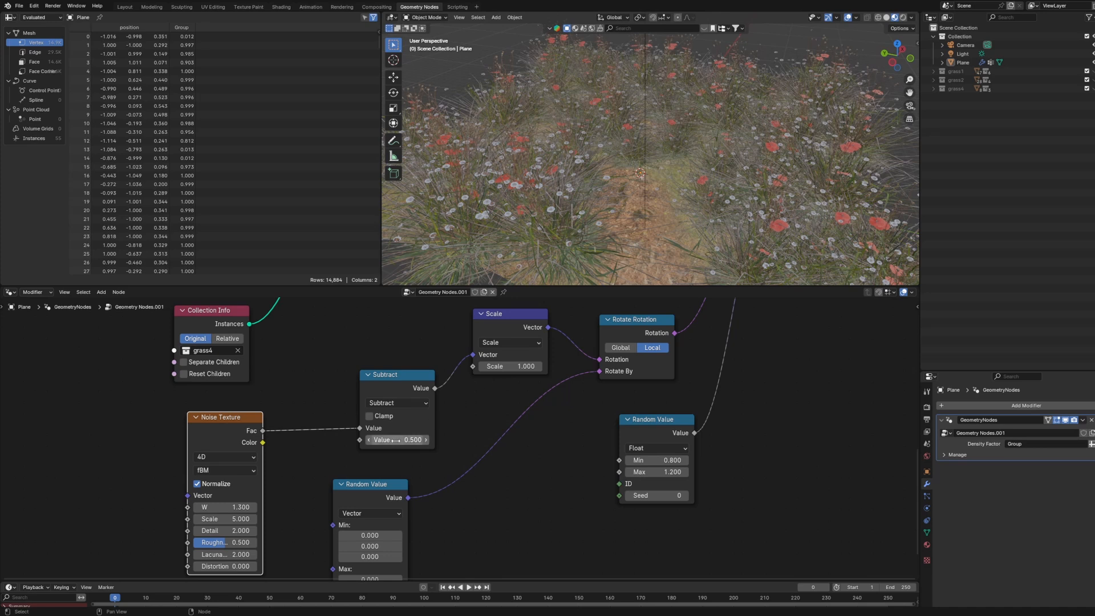
drag(402, 440, 425, 441)
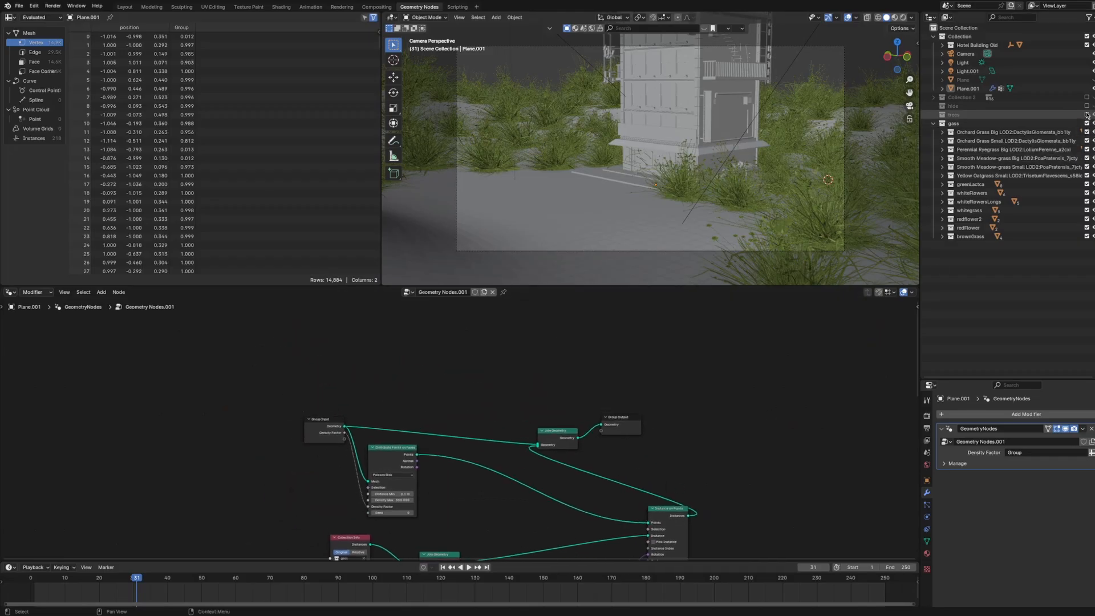
Enable the trees collection in the view layer.
click(1087, 114)
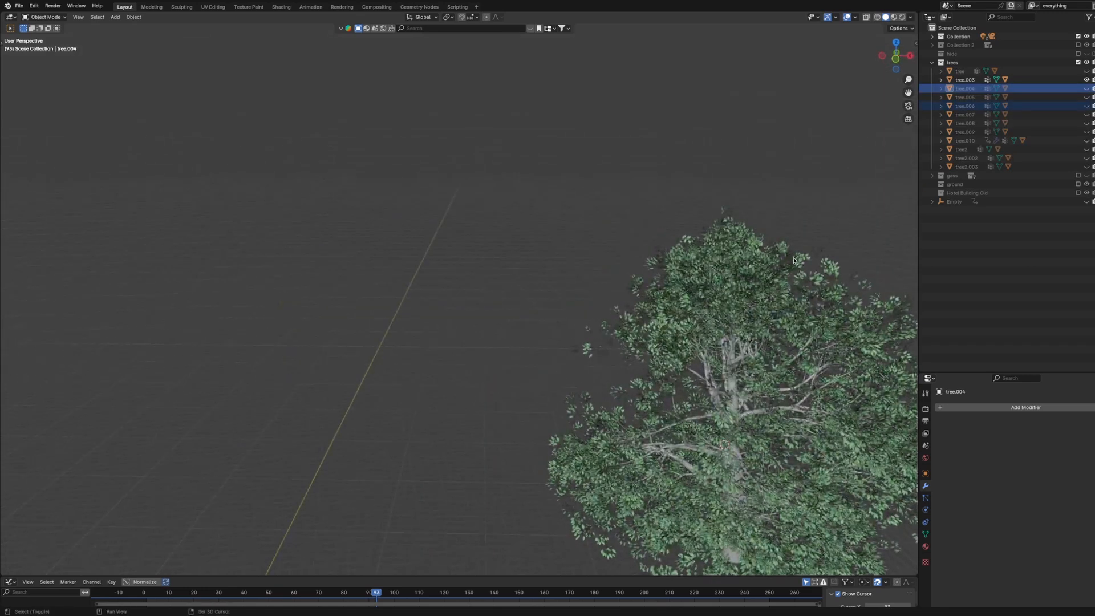
Try moving the leafs.002 foliage away from the trunk of tree.003.
drag(842, 313, 564, 275)
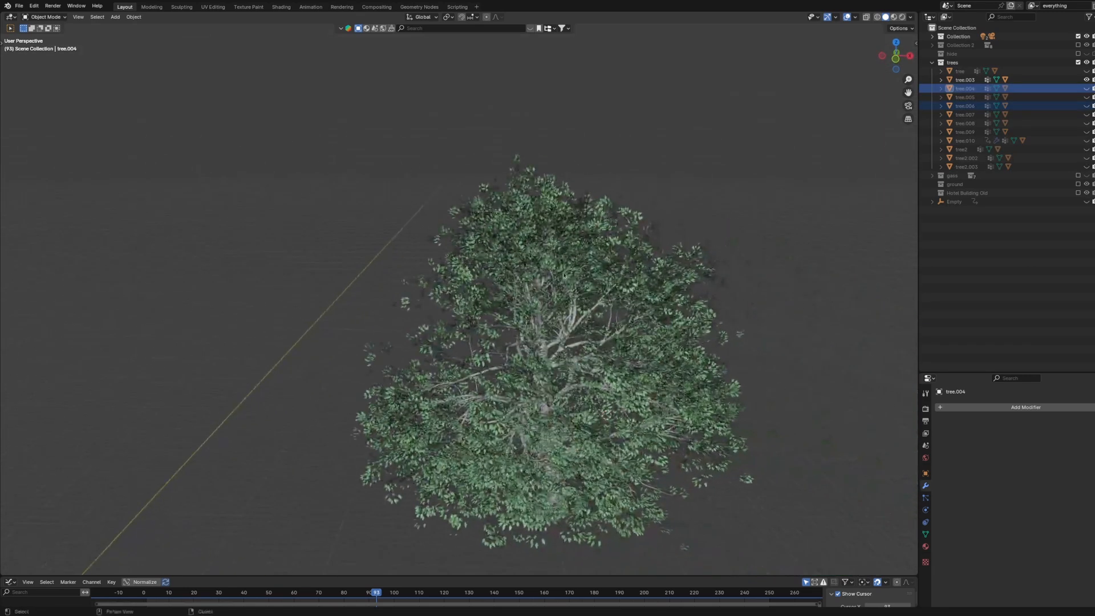
click(666, 278)
key(g)
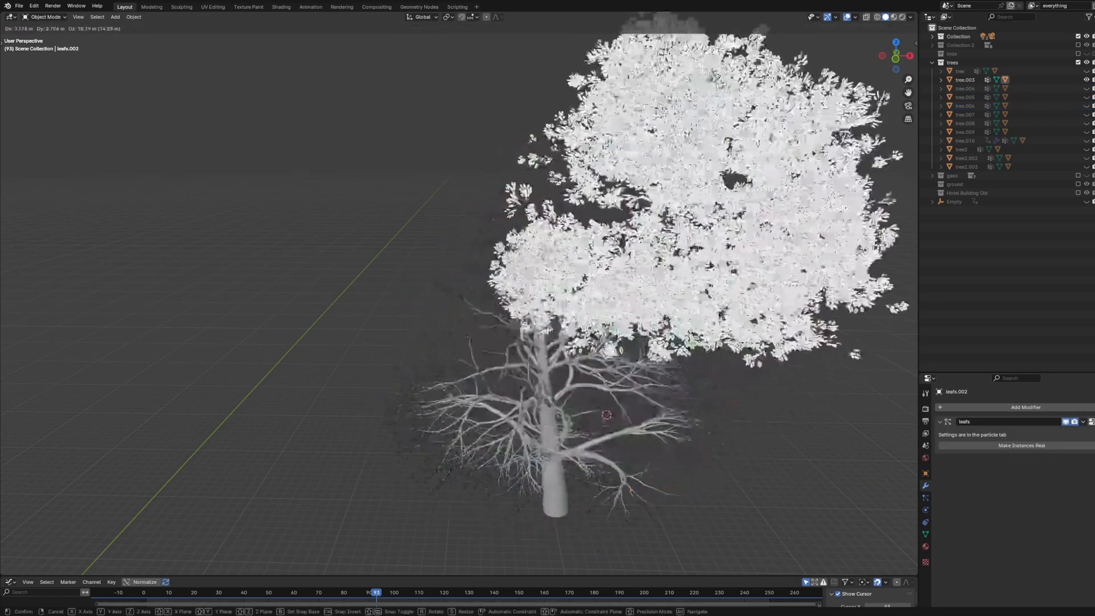
click(666, 295)
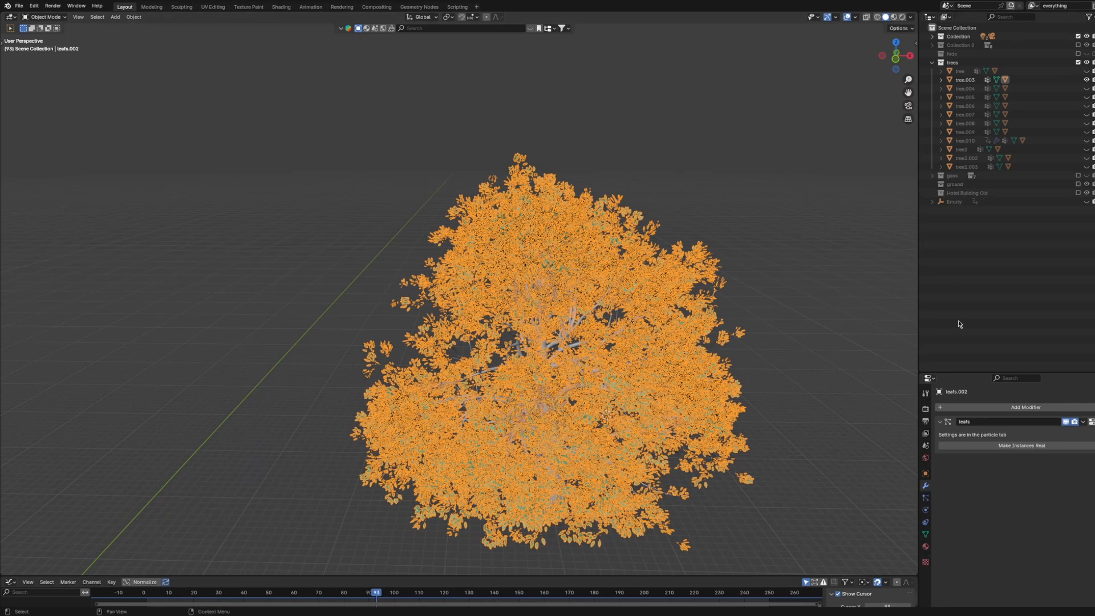
Make the leafs particle instances real and select the leafs.002 object under tree.003.
click(1032, 445)
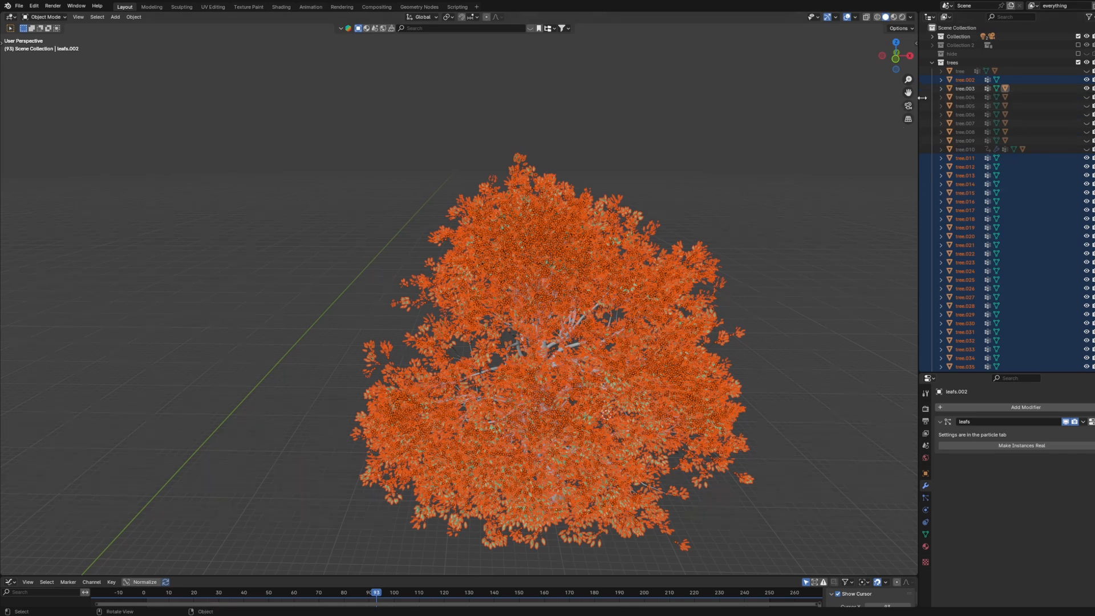
click(941, 89)
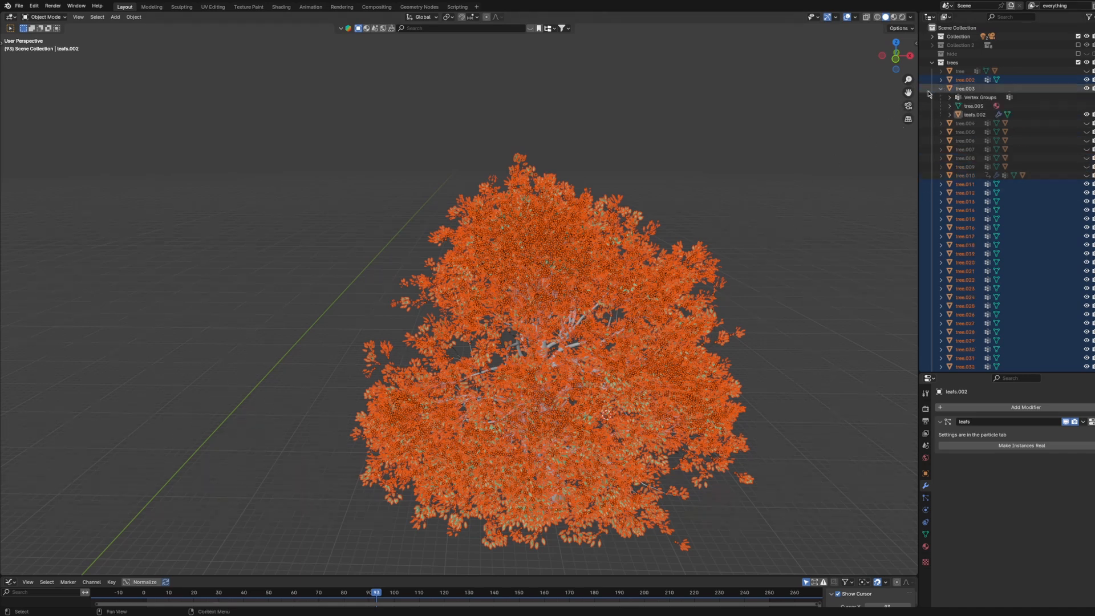
click(990, 116)
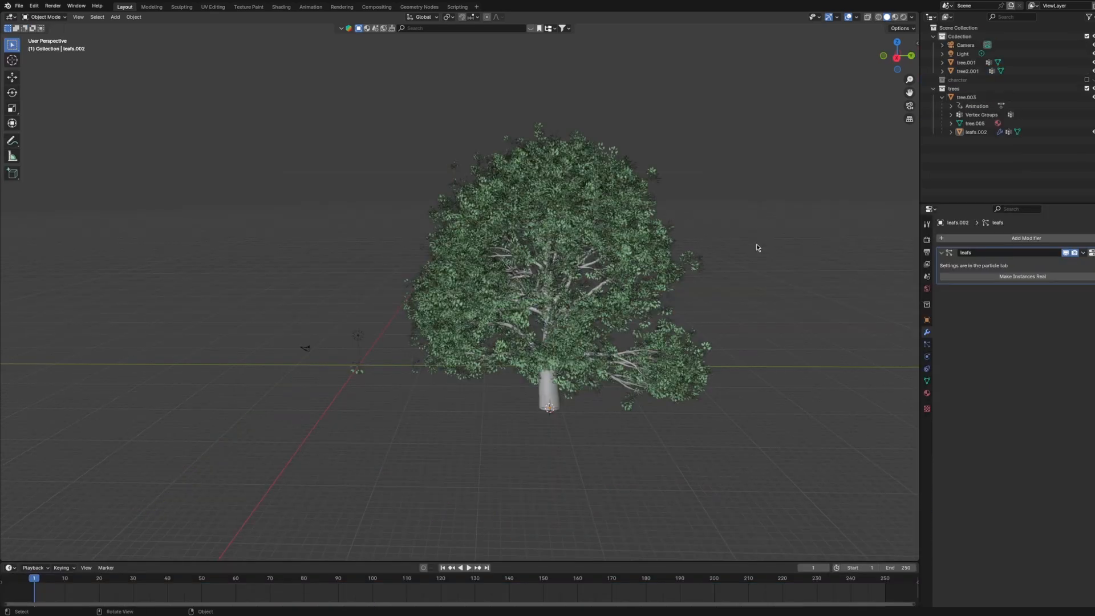
Add a plain axes empty at the tree's base scaled to 5.789 and keyframe its transforms at frame 1.
key(shift+a)
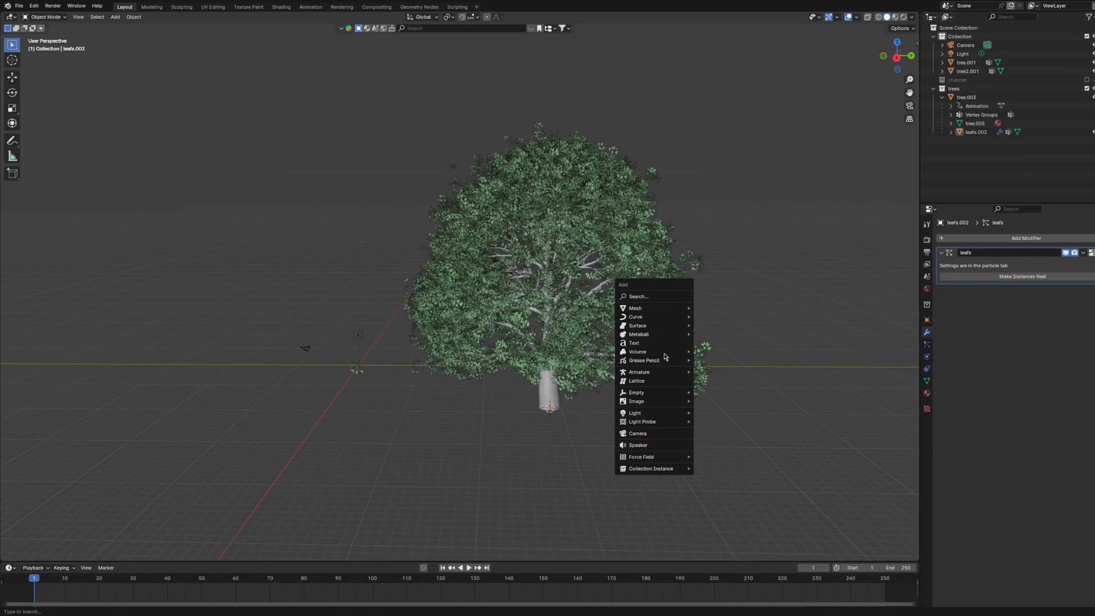
mouse_move(676, 394)
click(719, 396)
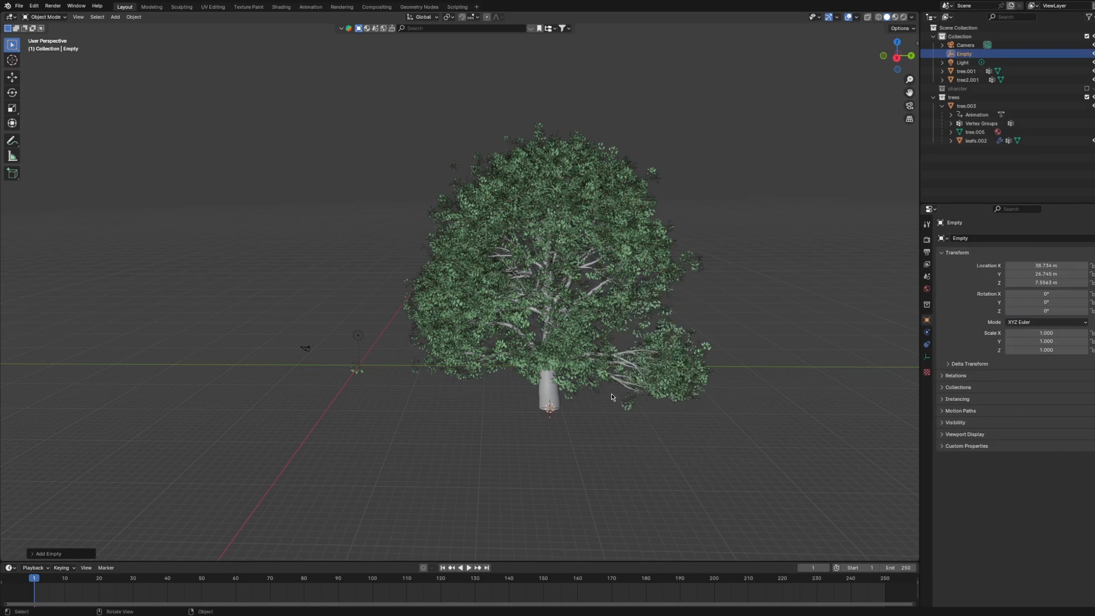
key(s)
click(876, 244)
key(i)
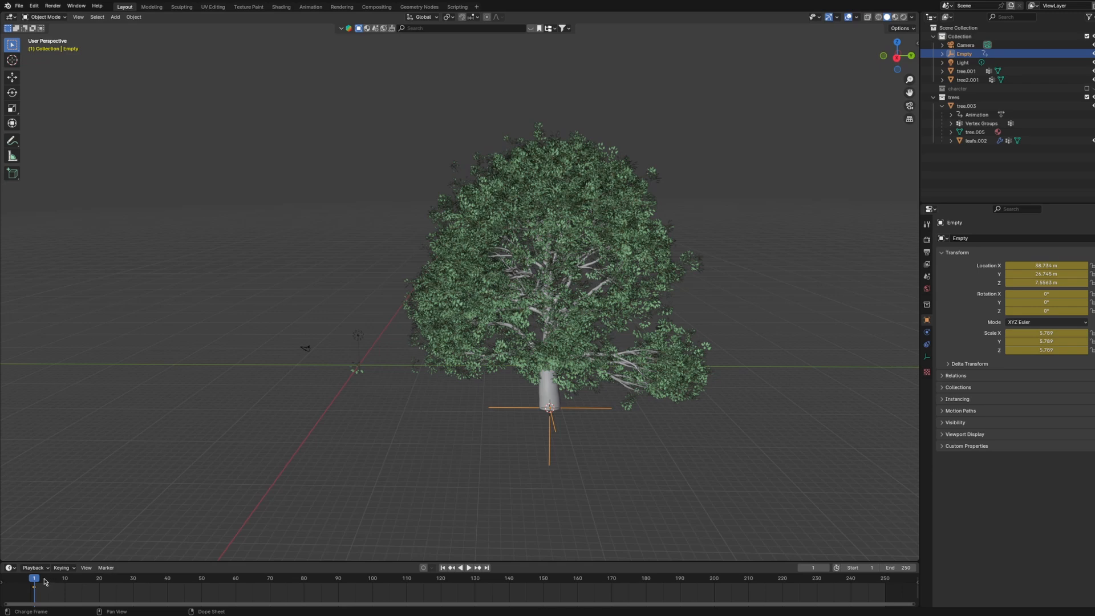
Keyframe the empty's Z rotation at 720° on frame 250.
drag(37, 579, 884, 582)
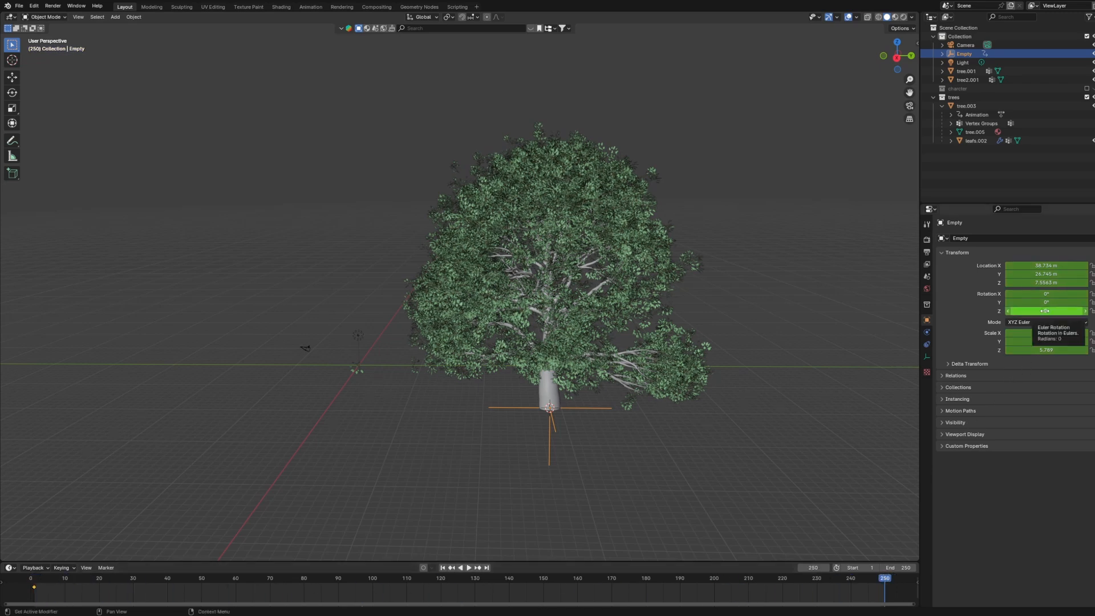
click(1021, 311)
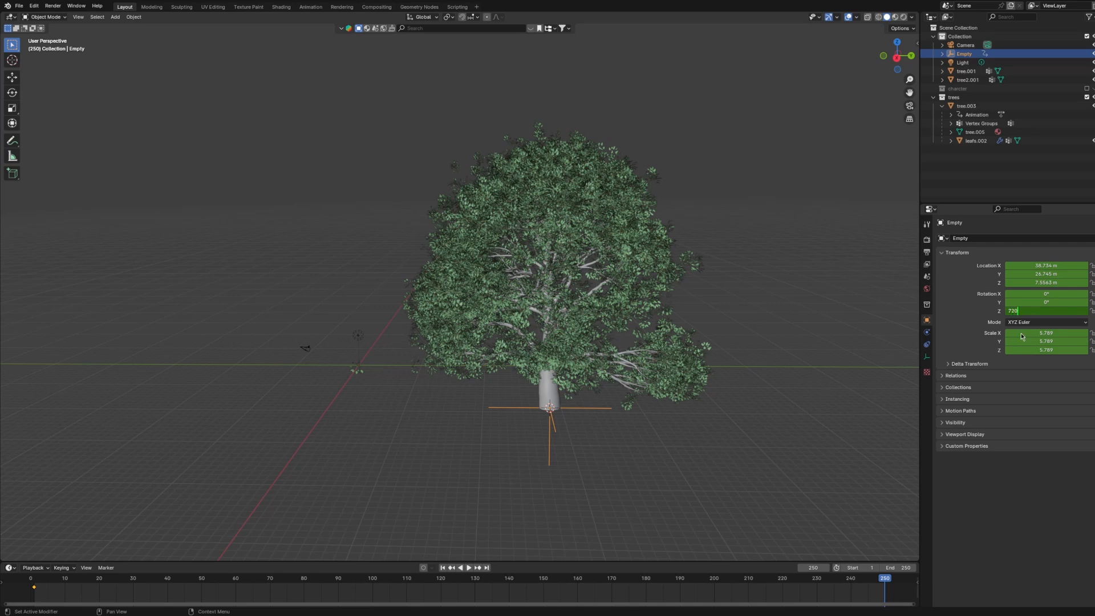
text(720)
key(Return)
key(i)
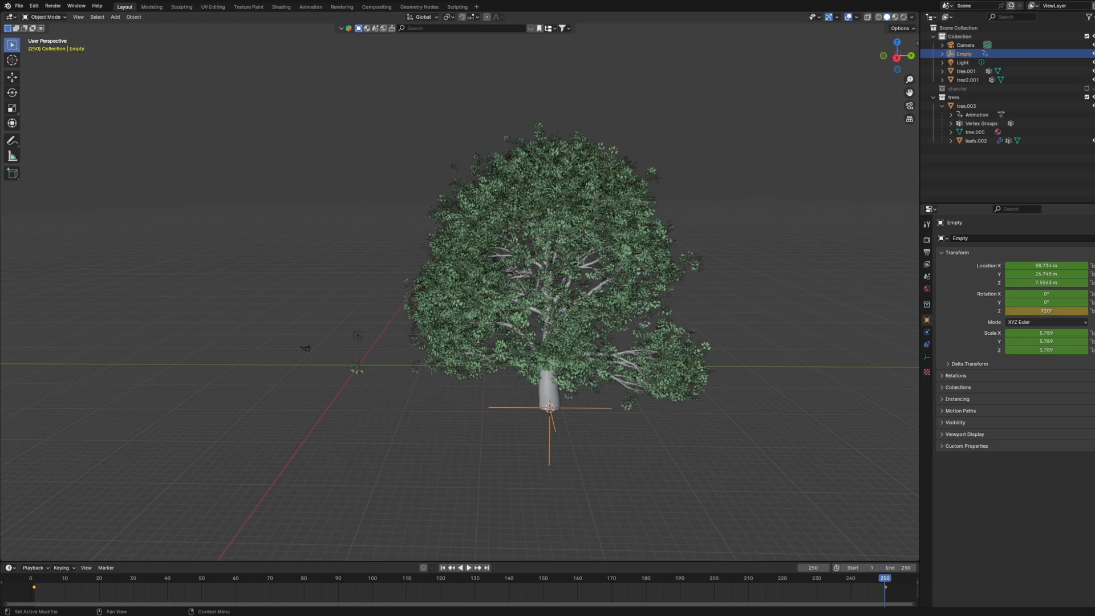
Set the empty's keyframe interpolation to Linear and play back its rotation.
click(150, 579)
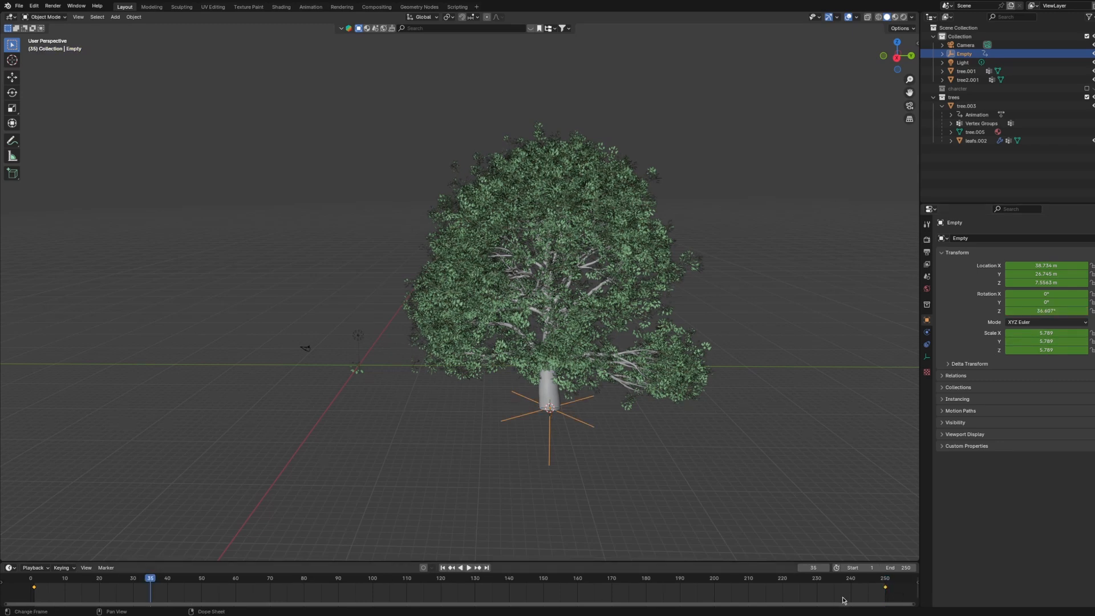
key(t)
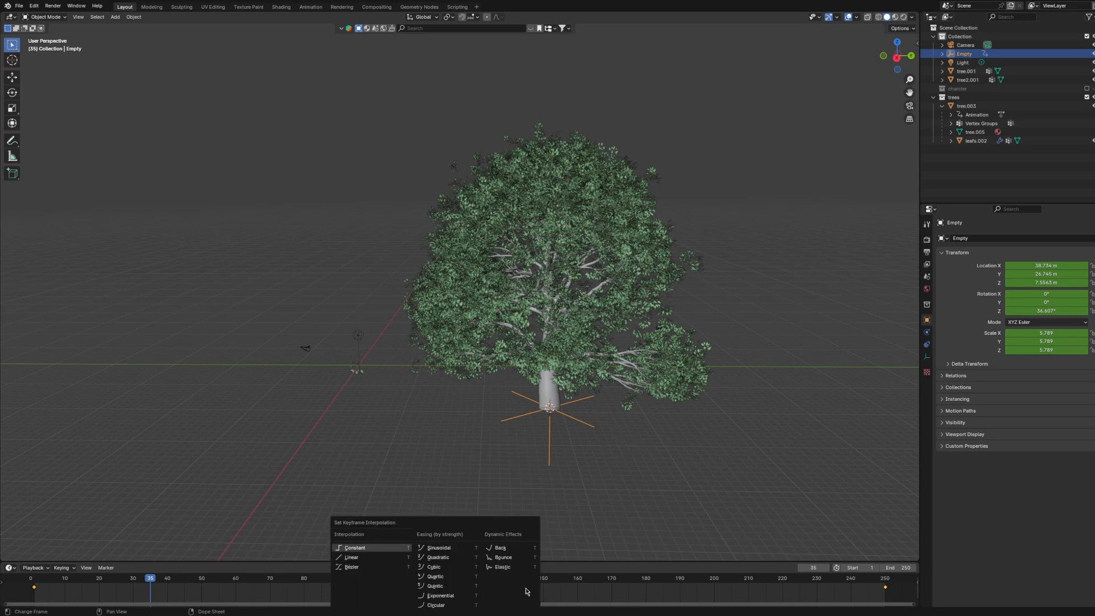
click(366, 559)
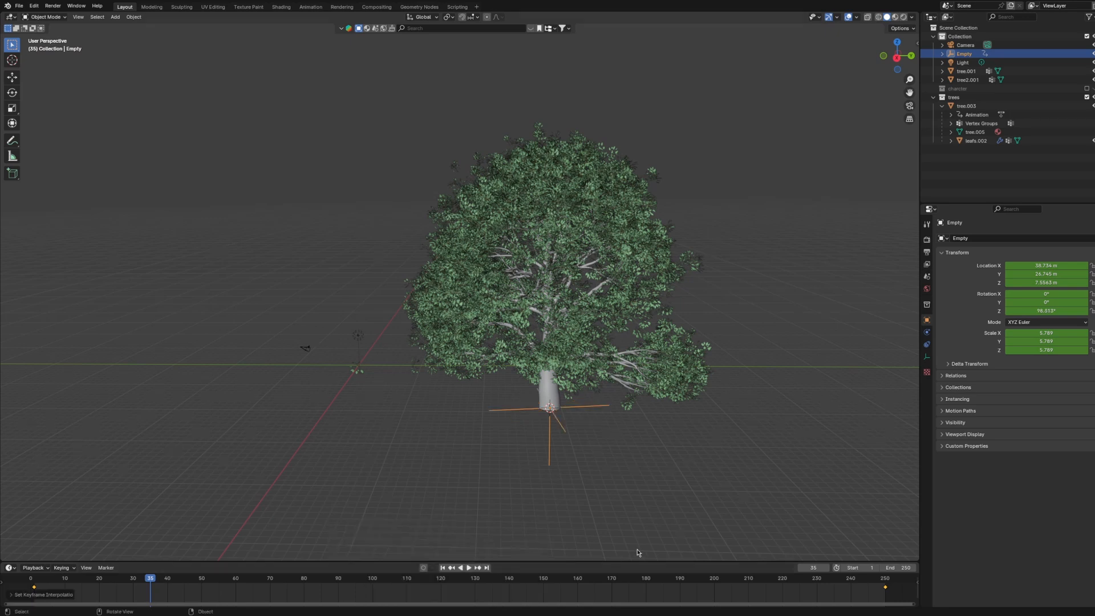
key(space)
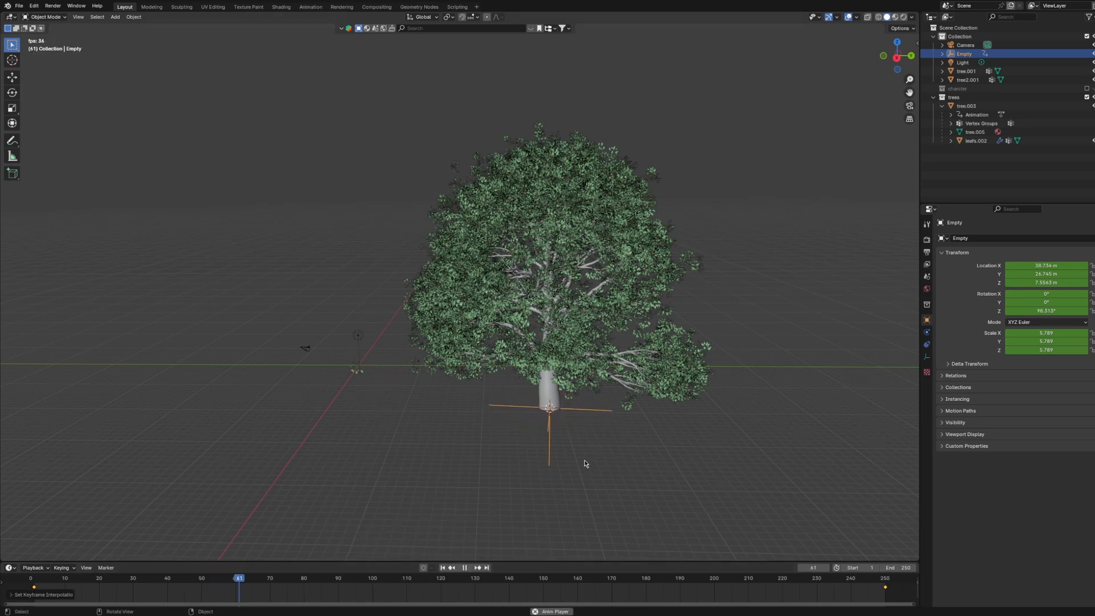
key(space)
Add a Displace modifier to leafs.002 with a new texture of type Clouds.
click(633, 247)
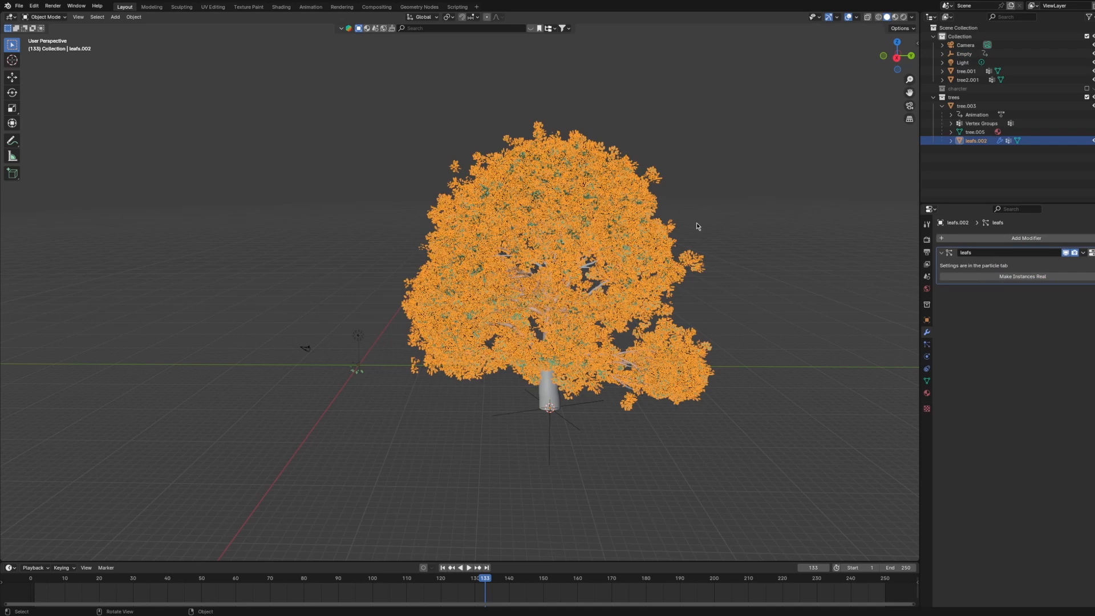
click(998, 238)
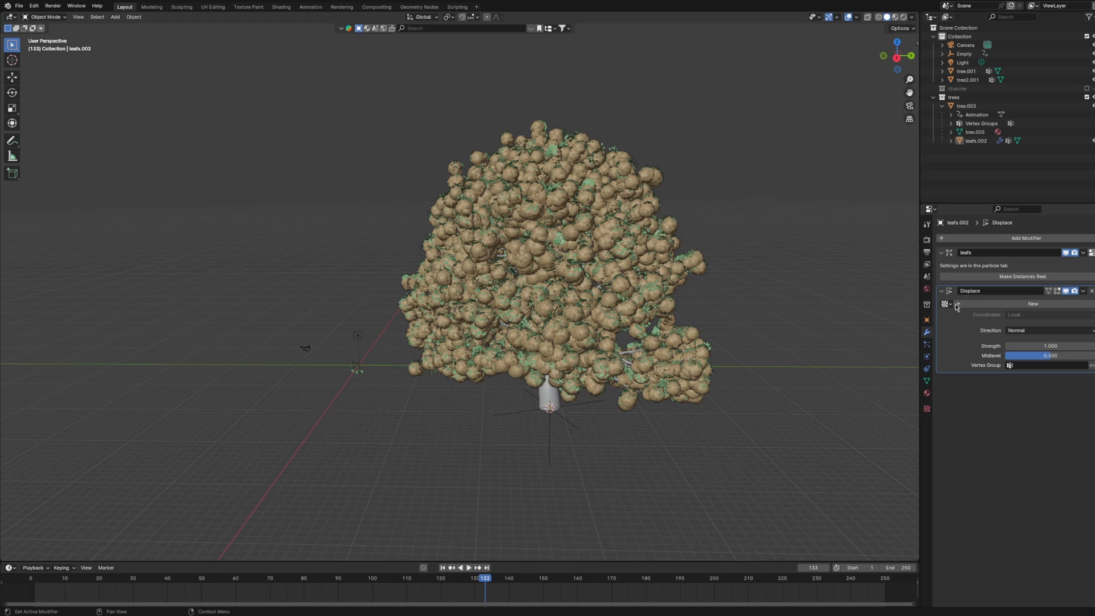
click(1004, 304)
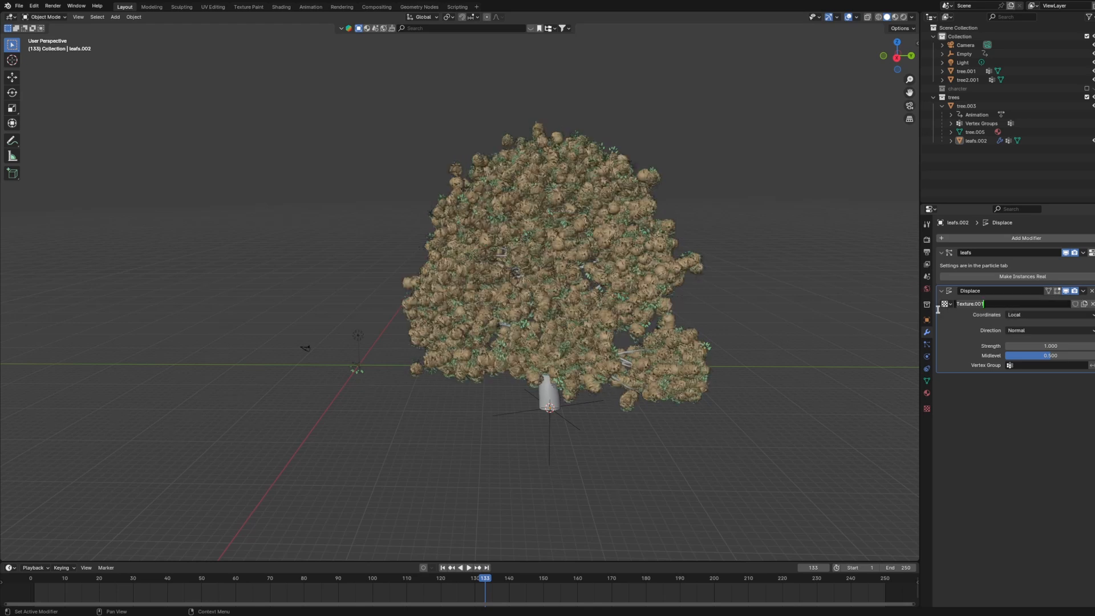
click(926, 409)
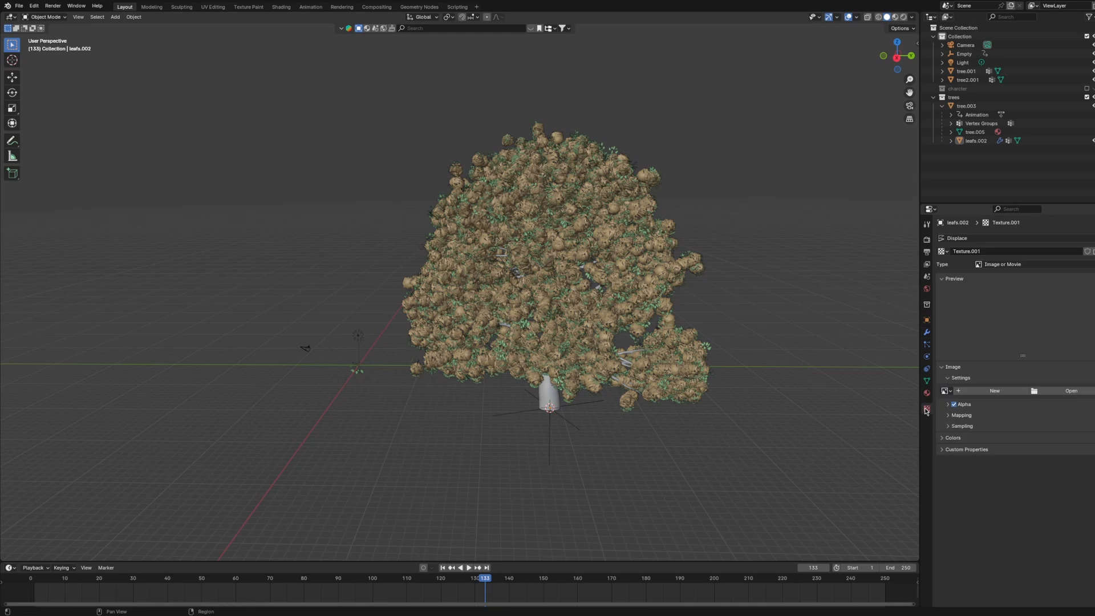
click(1009, 265)
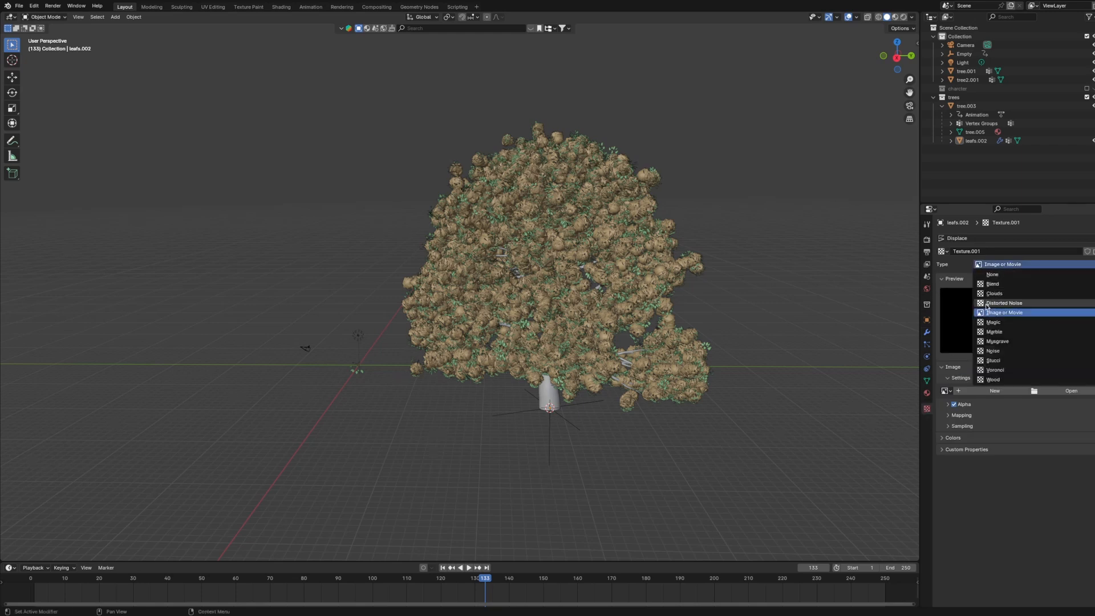
click(989, 294)
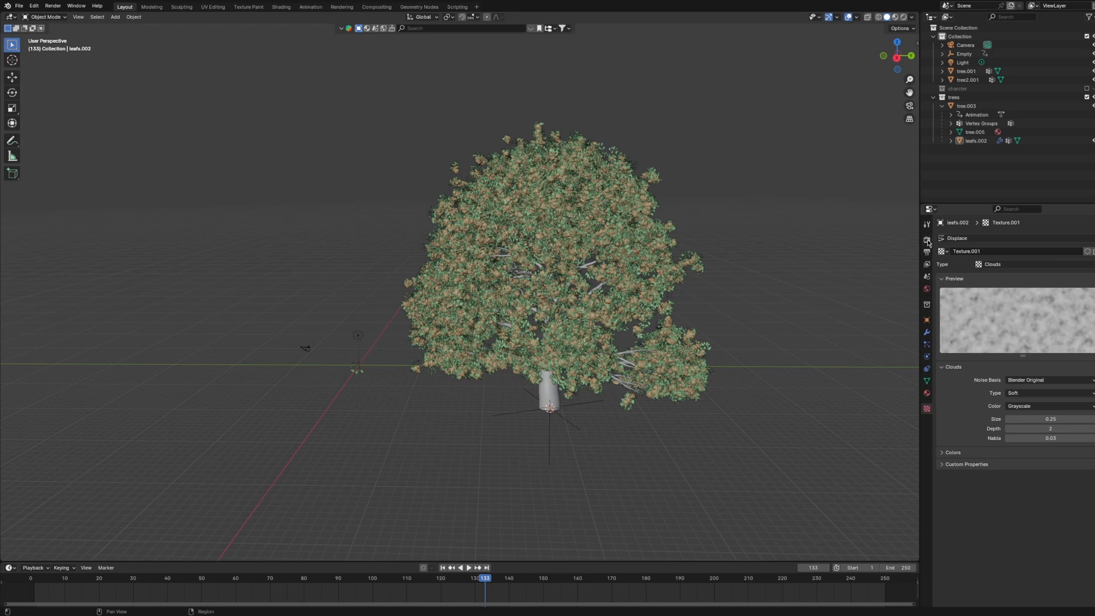
Set the Displace modifier's texture coordinates to Object, using the Empty as the reference object.
click(927, 332)
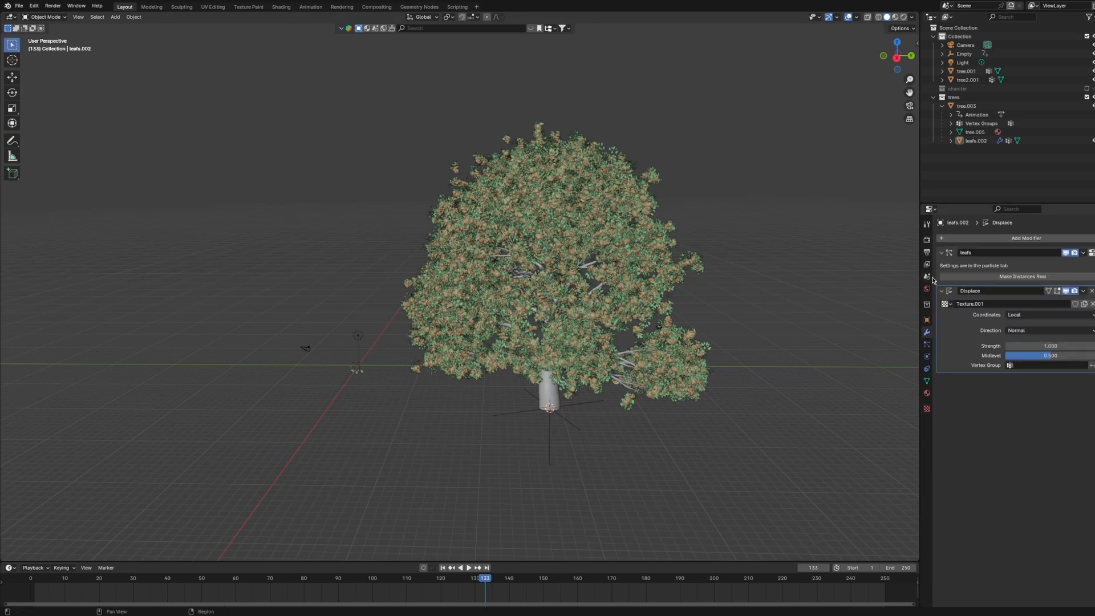
click(1016, 315)
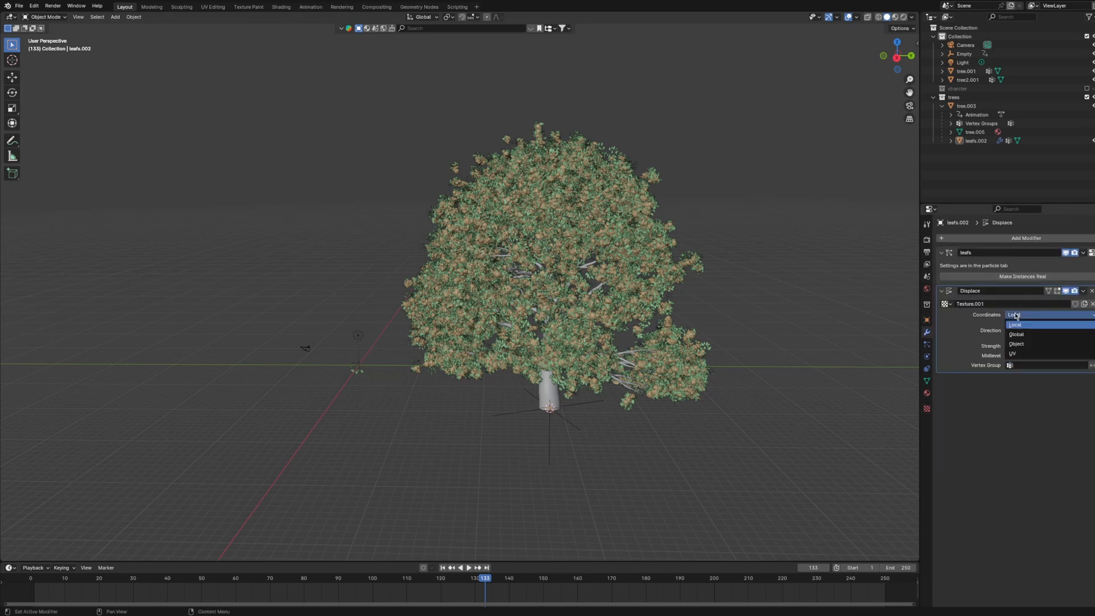
click(1013, 344)
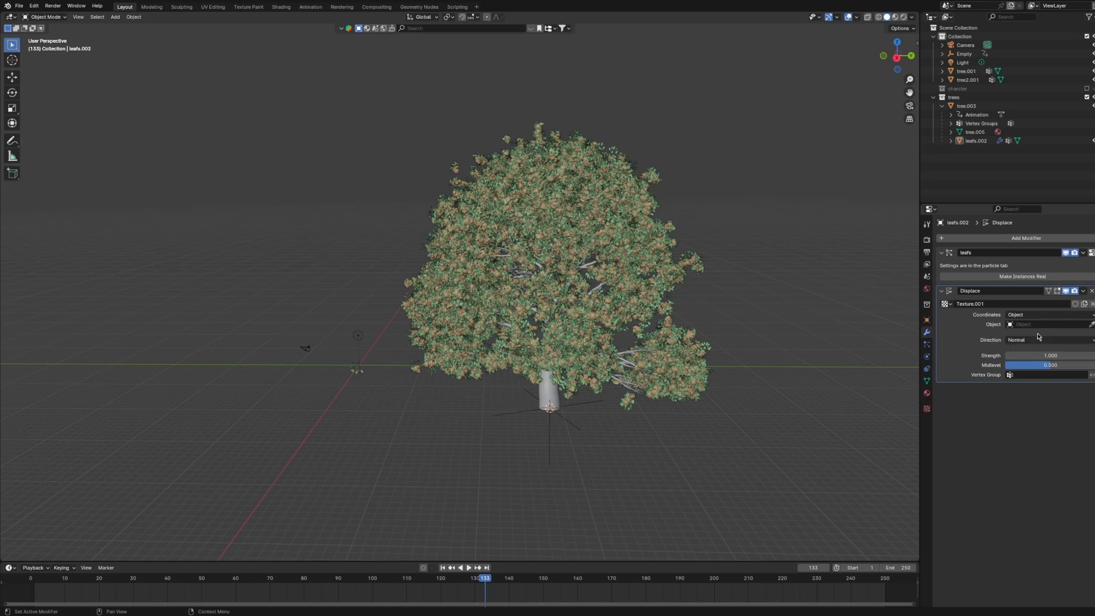
click(1091, 324)
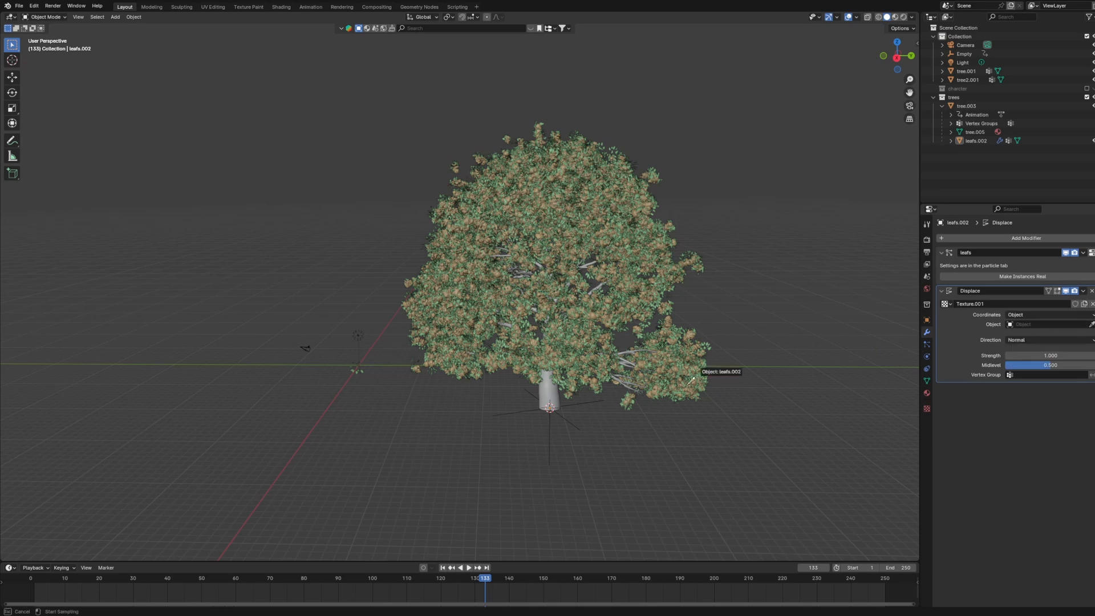
click(579, 419)
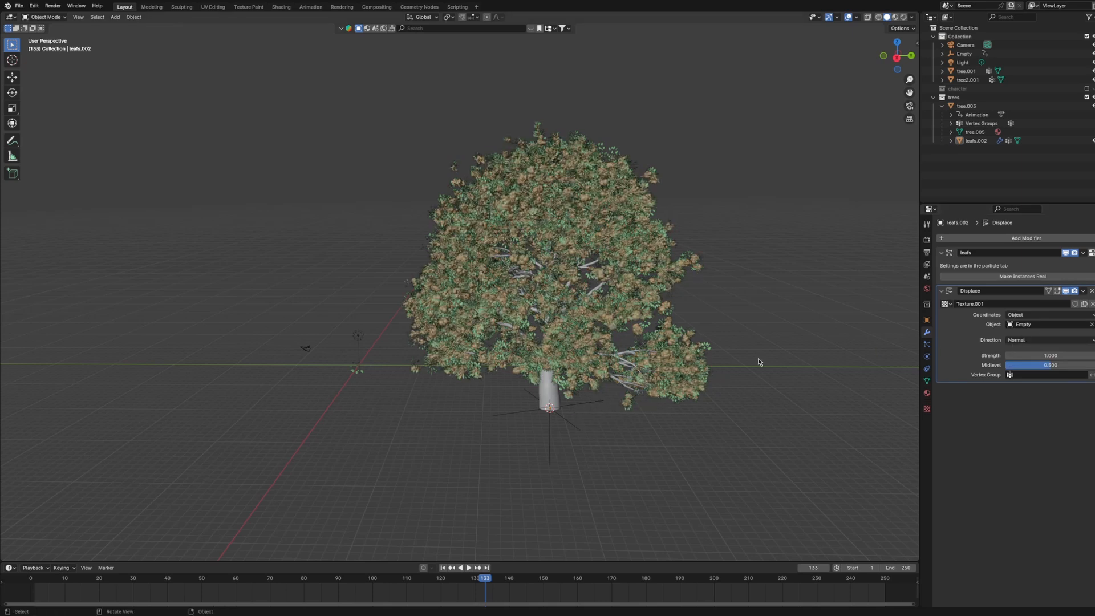
Set the Displace strength to 0.2 and play the animation to check the leaf movement.
click(1027, 355)
key(BackSpace)
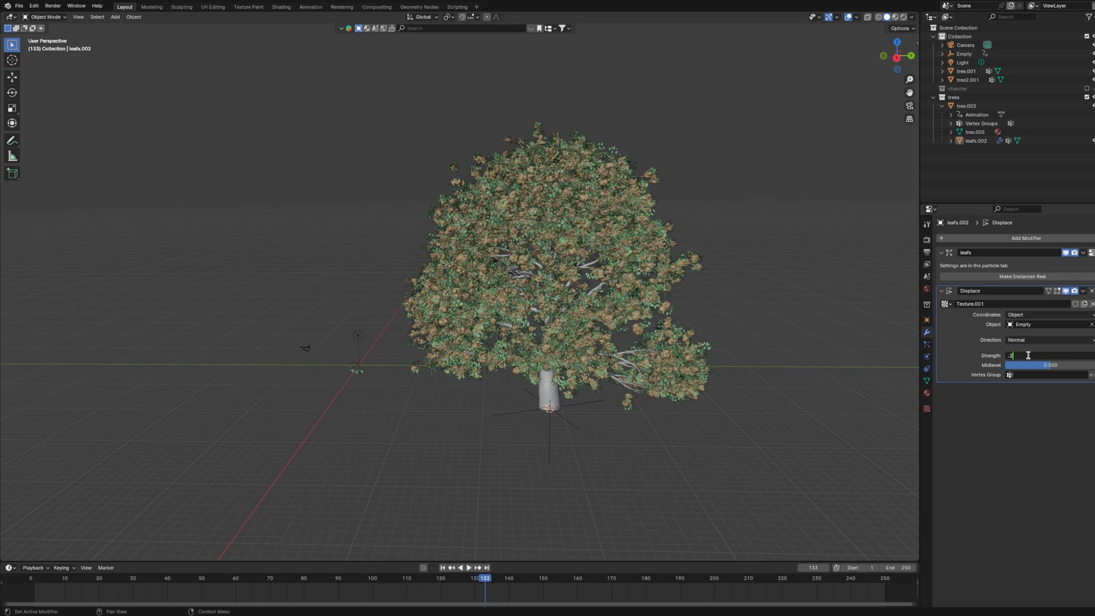
key(Return)
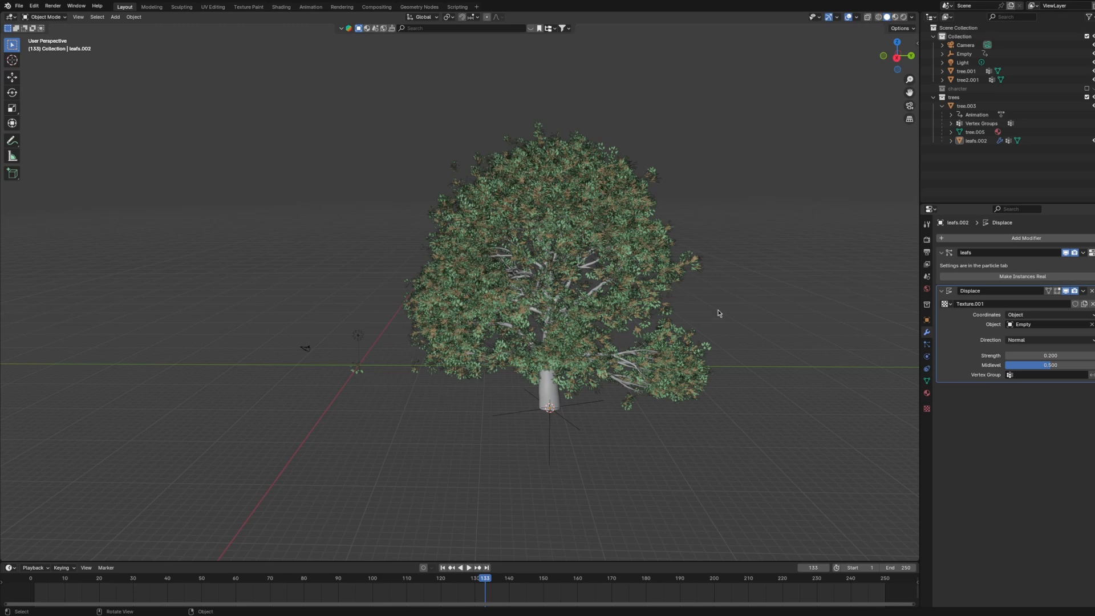
scroll(720, 312, up, 4)
middle_drag(732, 312, 728, 309)
scroll(728, 309, down, 3)
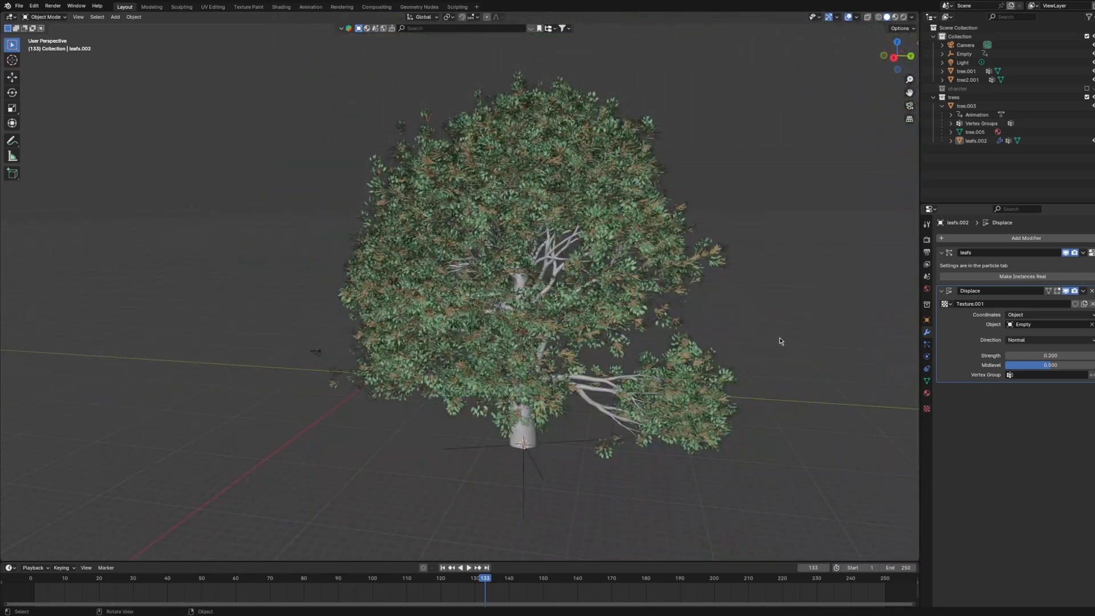
middle_drag(782, 341, 764, 323)
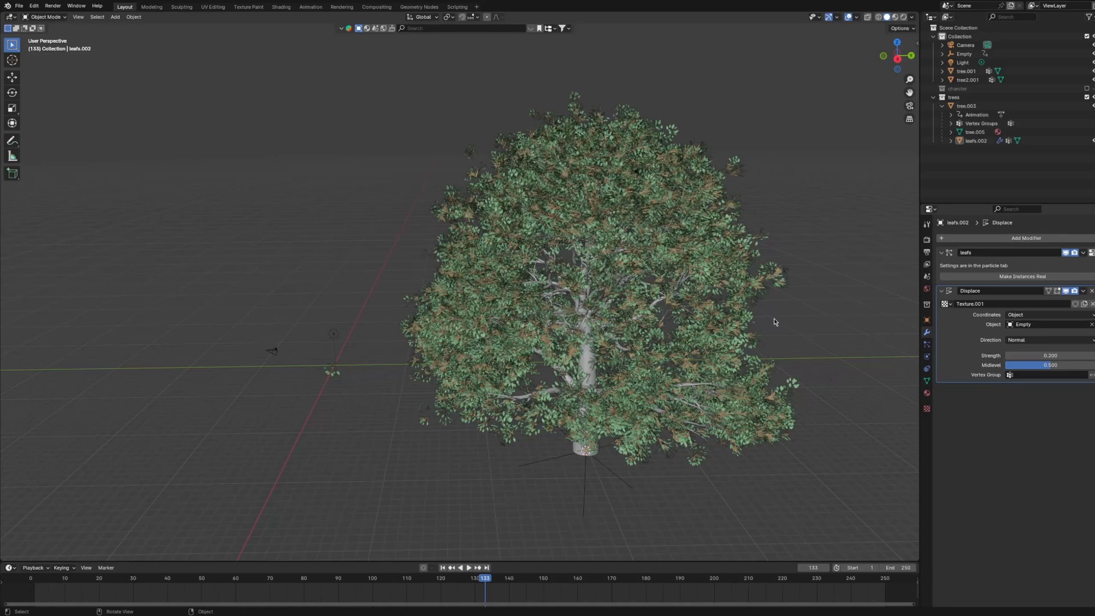
key(space)
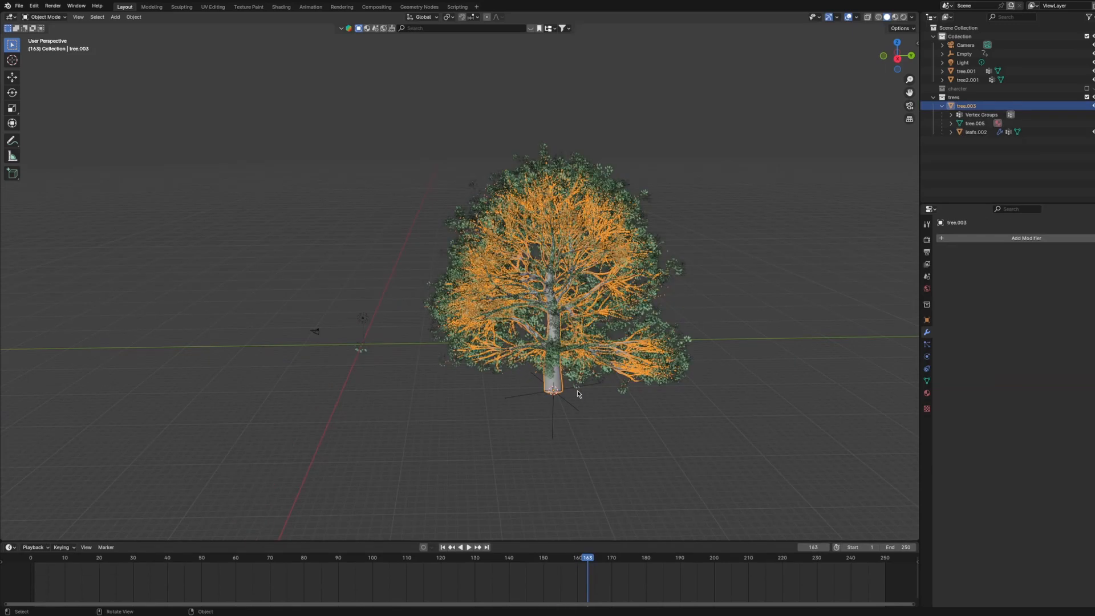
Hide the leafs.002 foliage so only the bare tree shows.
click(695, 259)
click(636, 195)
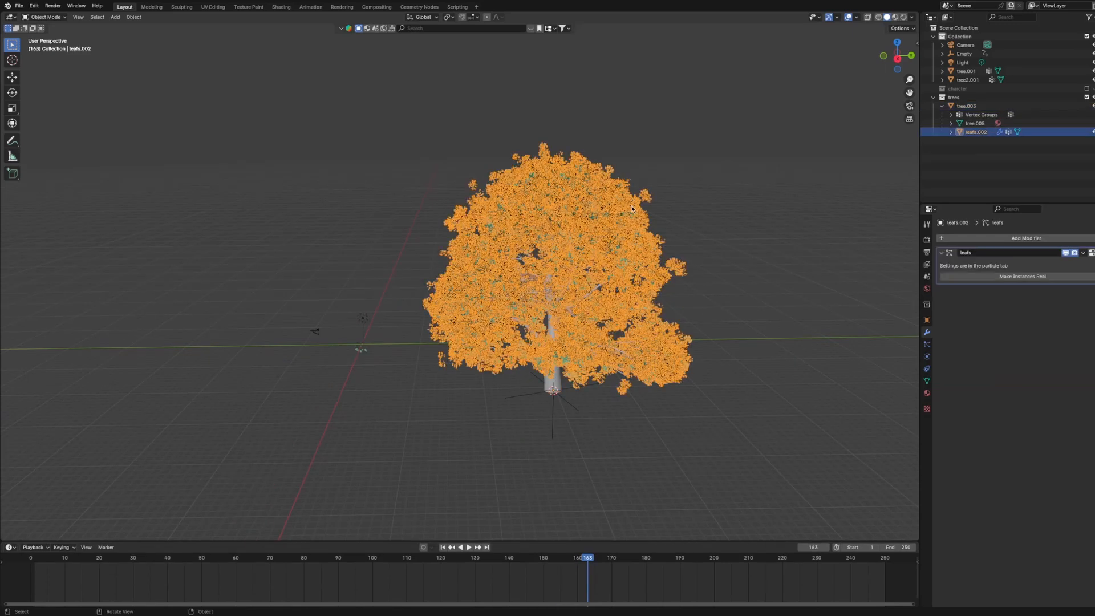
key(h)
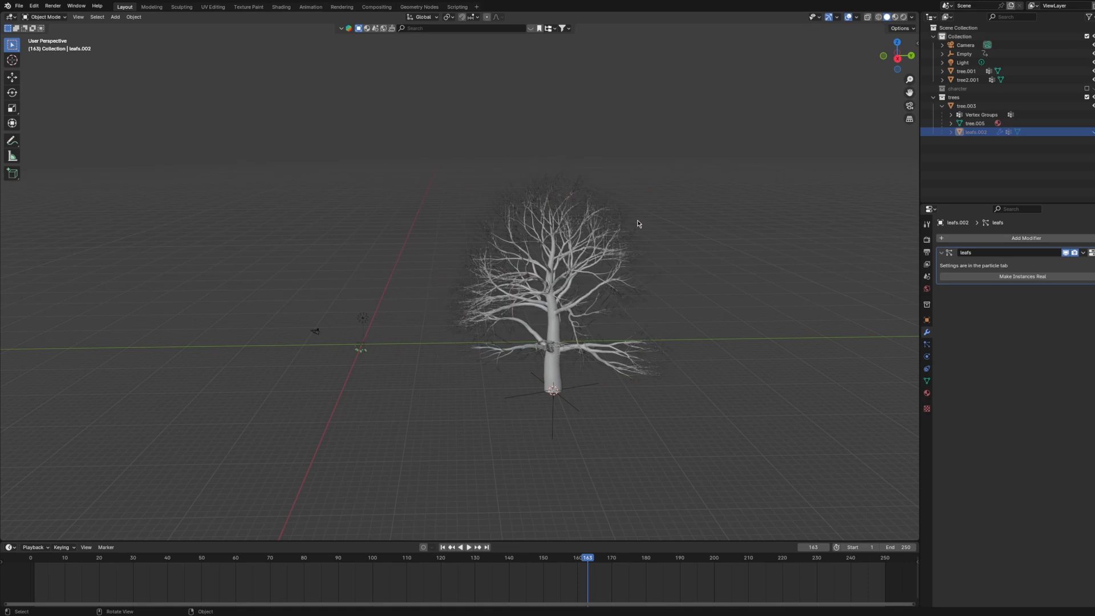
middle_drag(638, 207, 640, 230)
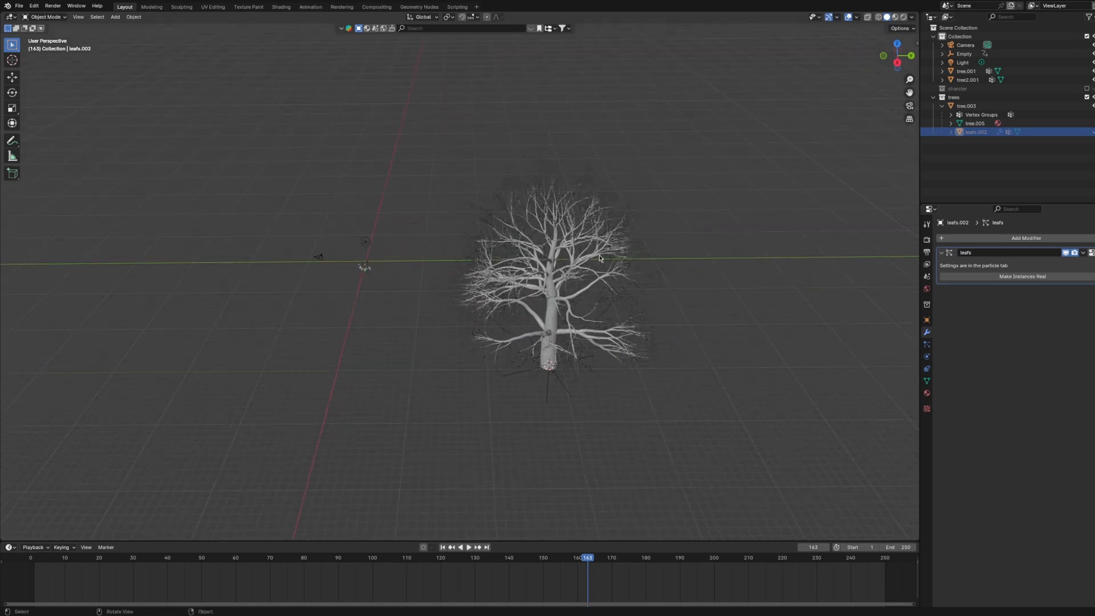
Add a Simple Deform modifier to the tree.003 trunk and set its mode to Bend.
click(552, 265)
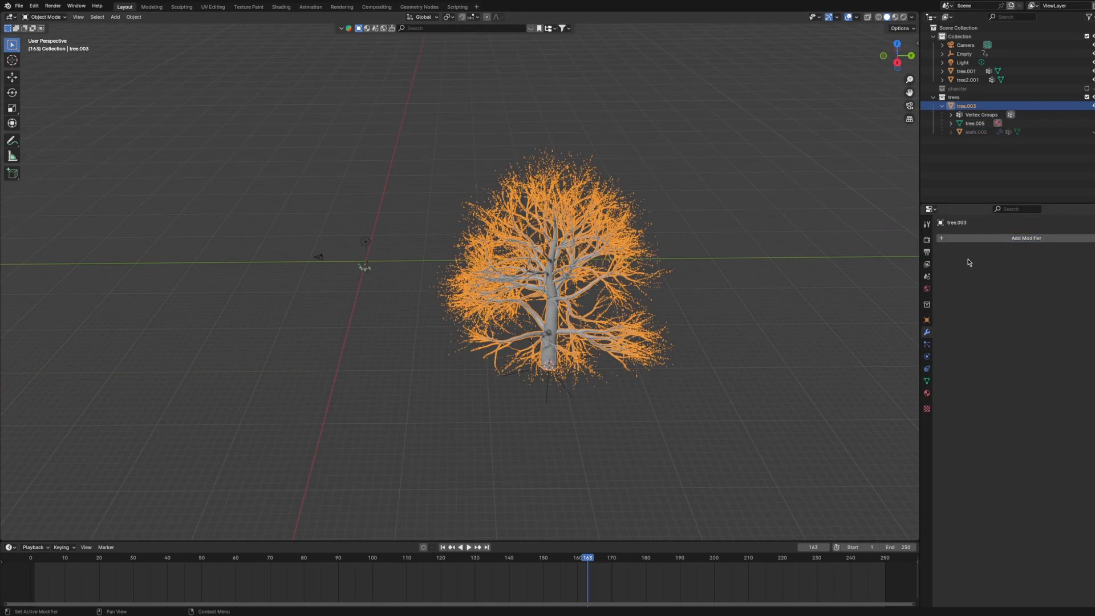
click(969, 238)
text(s)
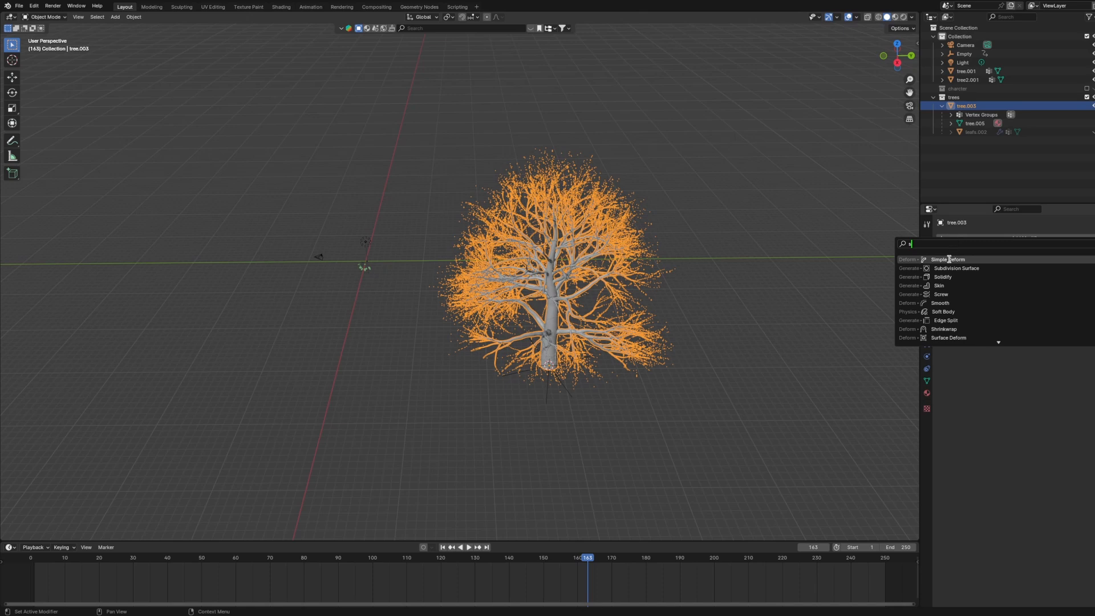
click(949, 259)
click(996, 271)
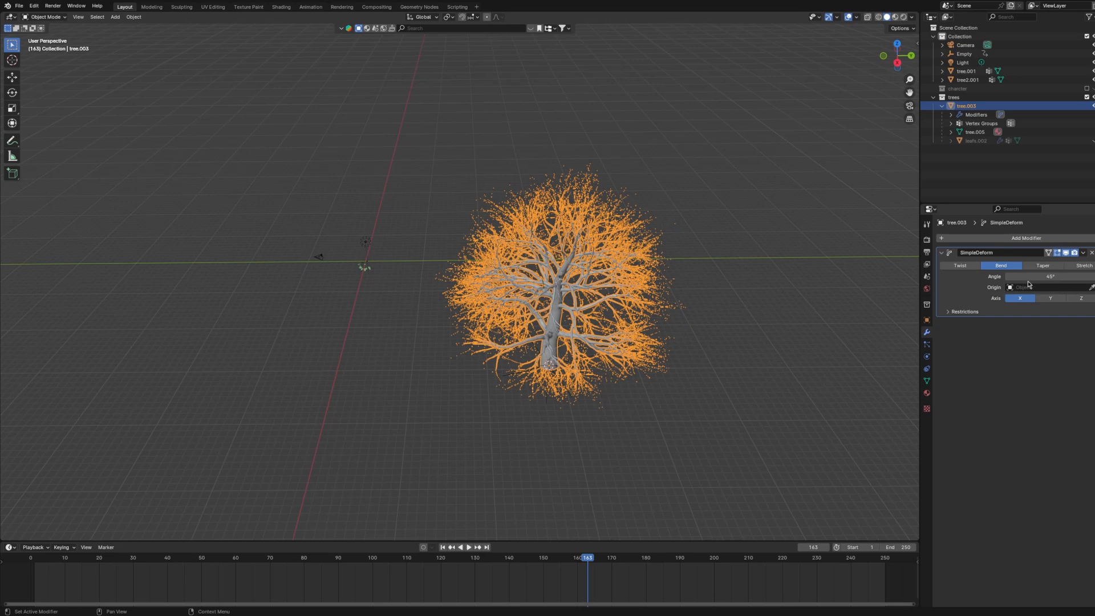
Set the Simple Deform bend angle to 100° and its axis to Y, checking the bend from several sides.
middle_drag(770, 288, 874, 277)
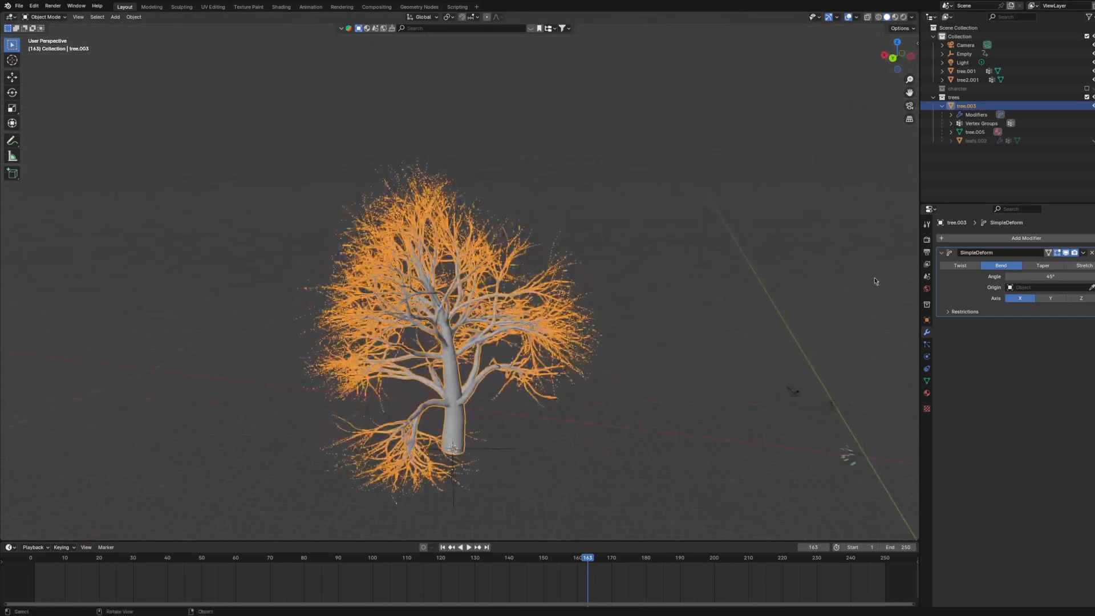
double_click(1051, 277)
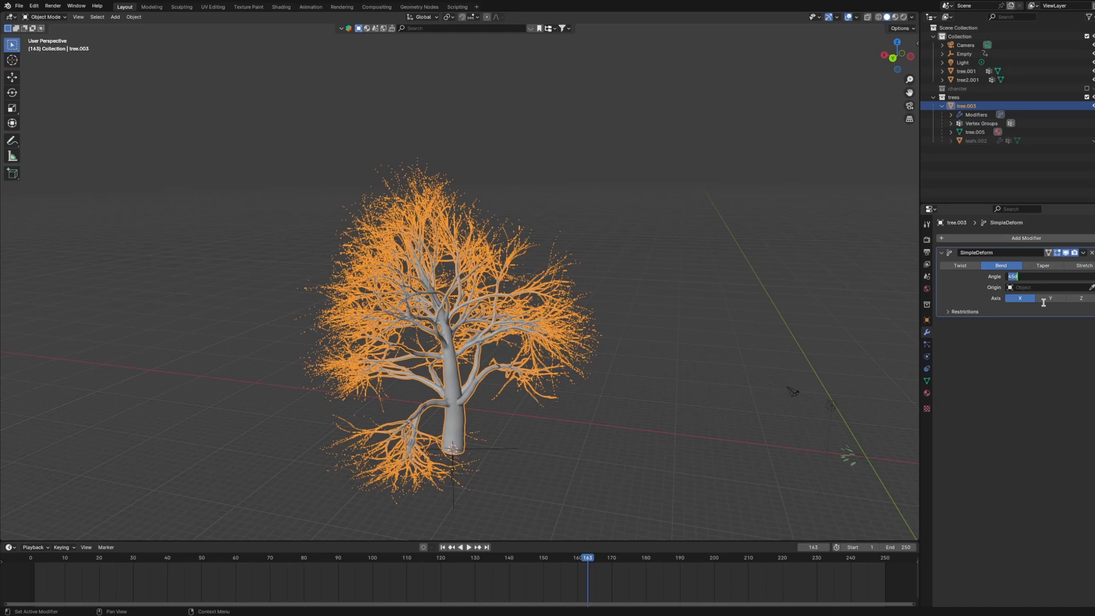
text(100)
key(Return)
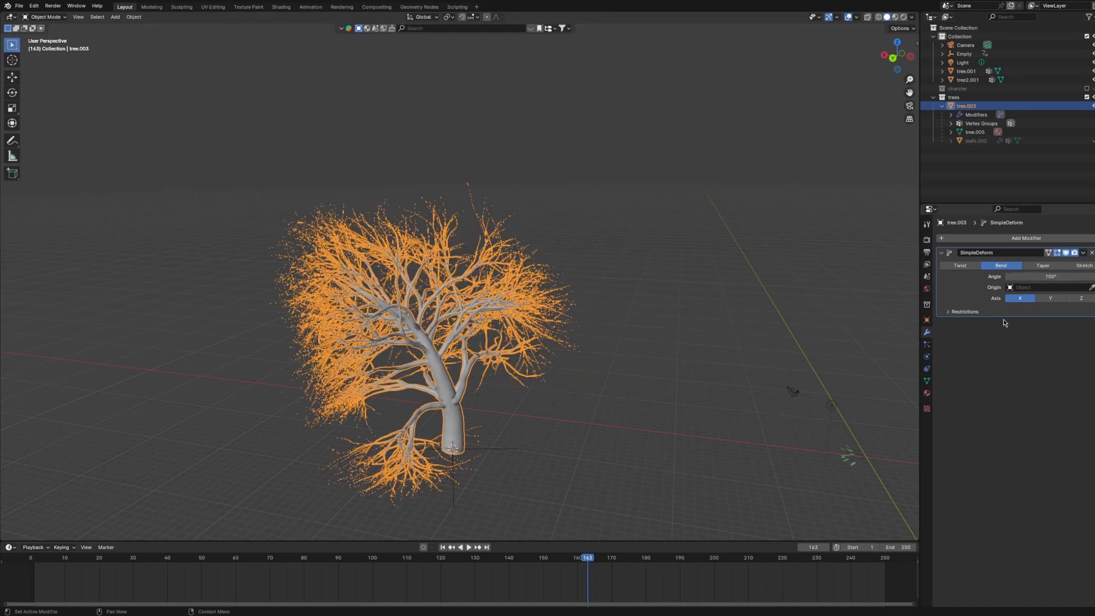
click(1051, 298)
middle_drag(765, 319, 692, 337)
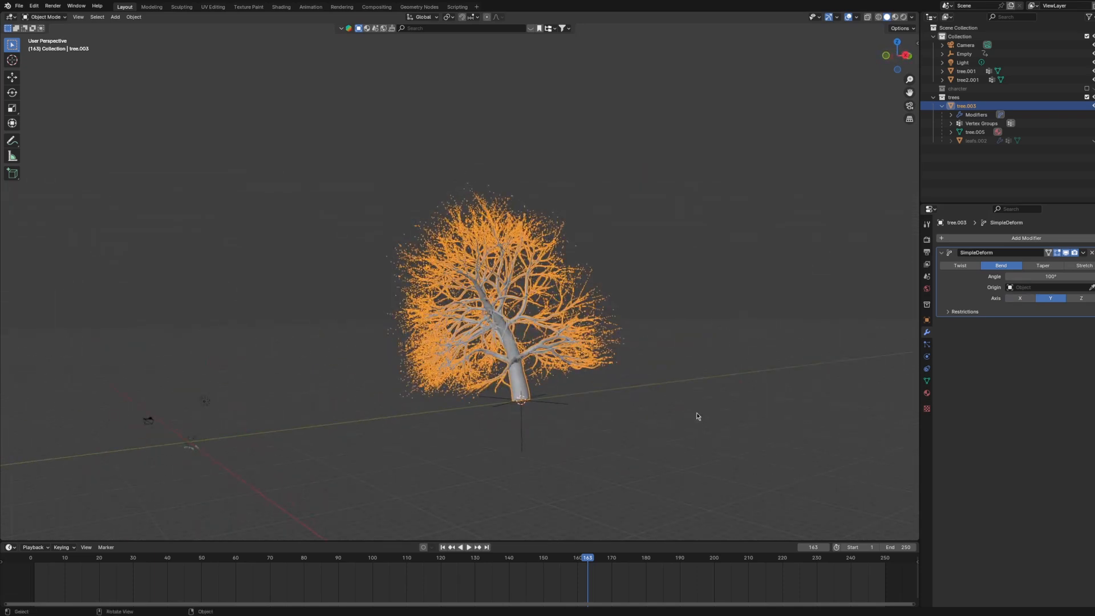
middle_drag(694, 430, 660, 318)
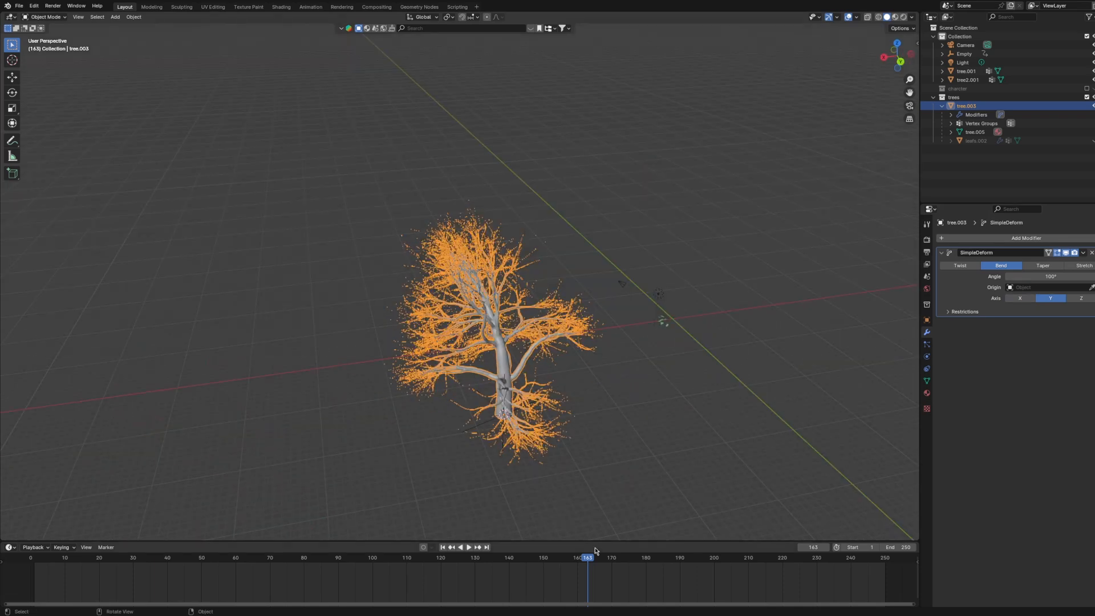
Return the animation to frame 1 and set the trunk's Simple Deform bend angle to 0°.
drag(581, 557, 34, 556)
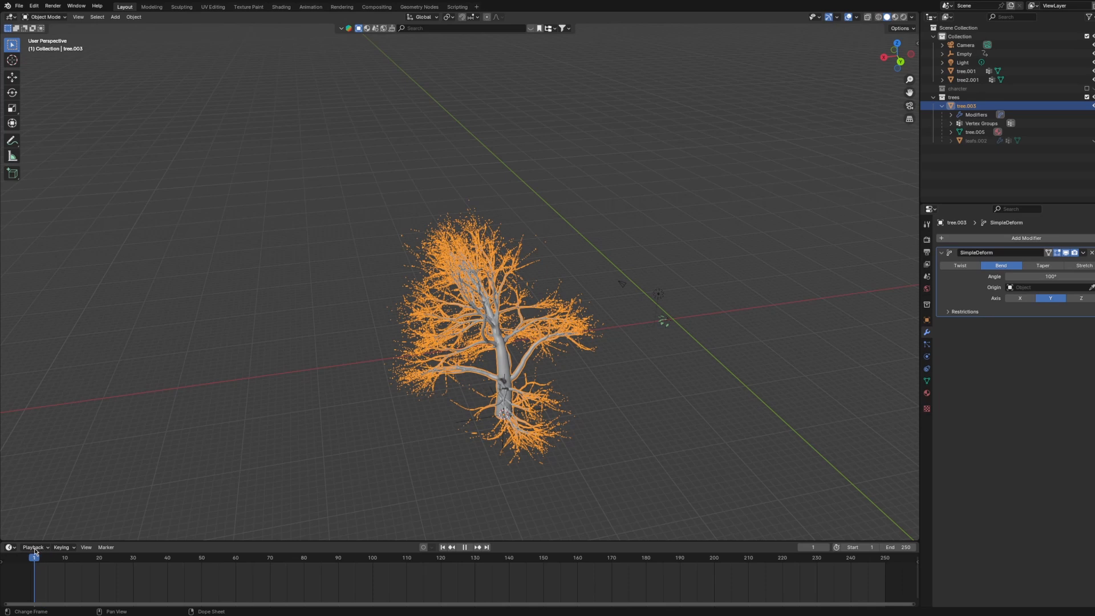
click(1052, 276)
text(0)
key(Return)
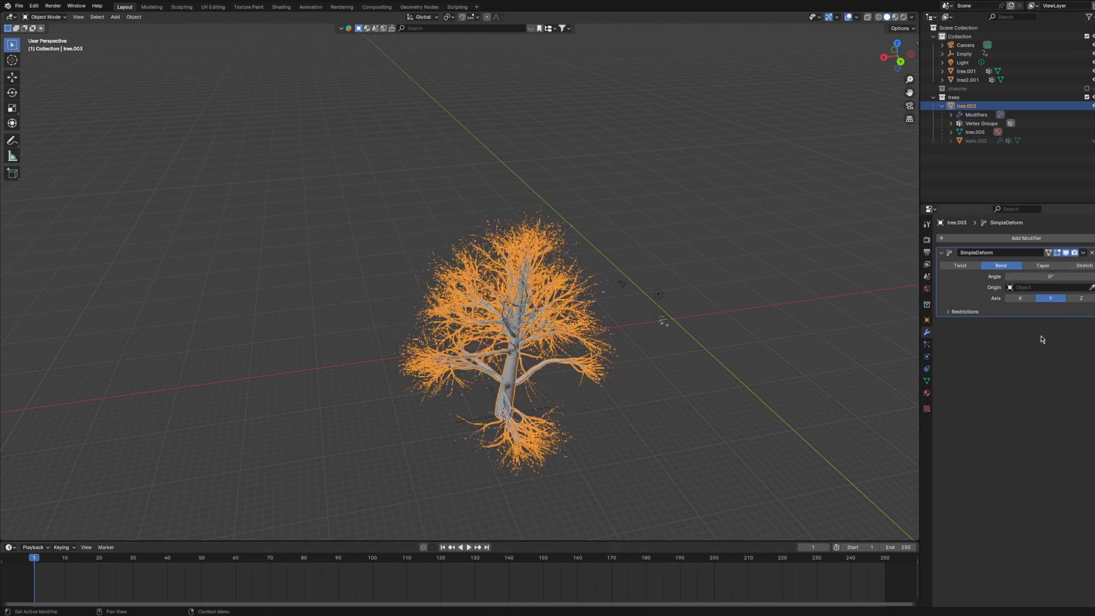
Change the Simple Deform axis to X and keyframe the bend angle at frame 1.
middle_drag(662, 274, 619, 235)
click(1021, 299)
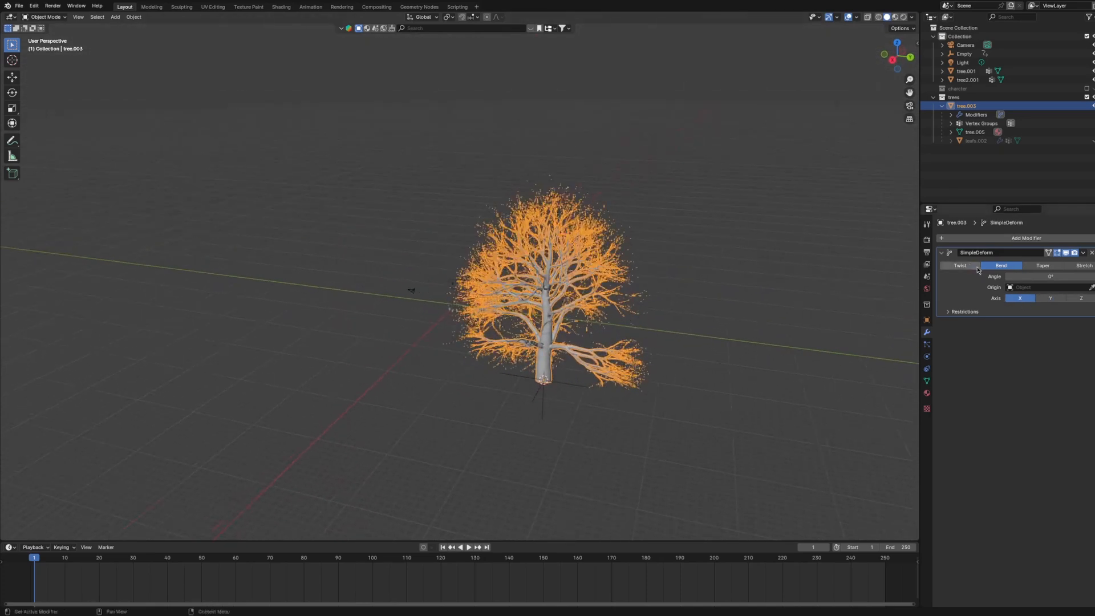
key(i)
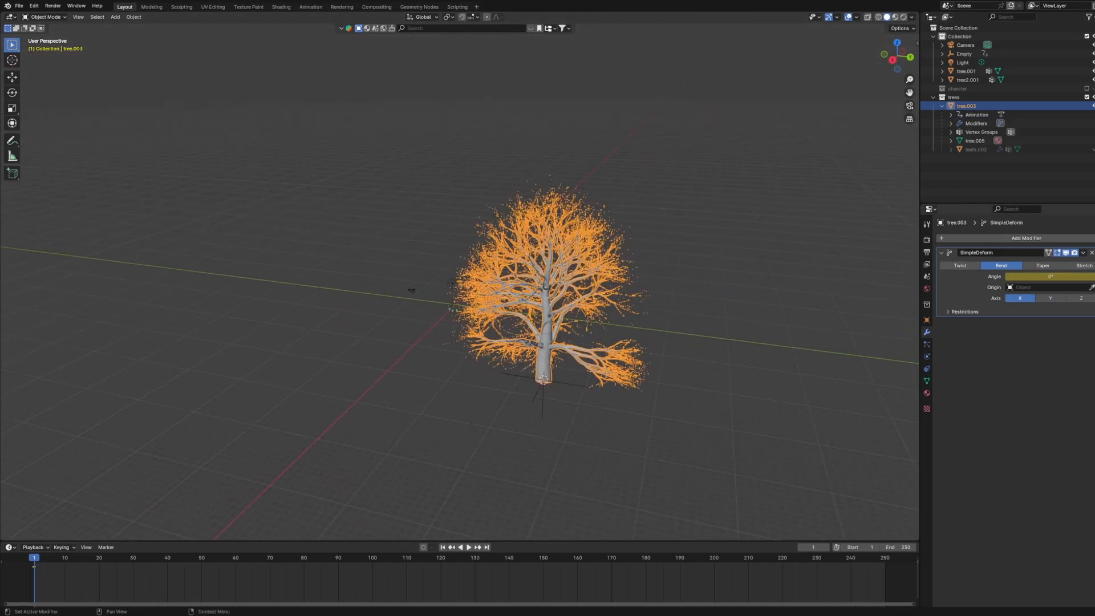
Open the Graph Editor in an enlarged timeline area and add a Noise modifier to the bend angle curve.
click(10, 547)
click(138, 471)
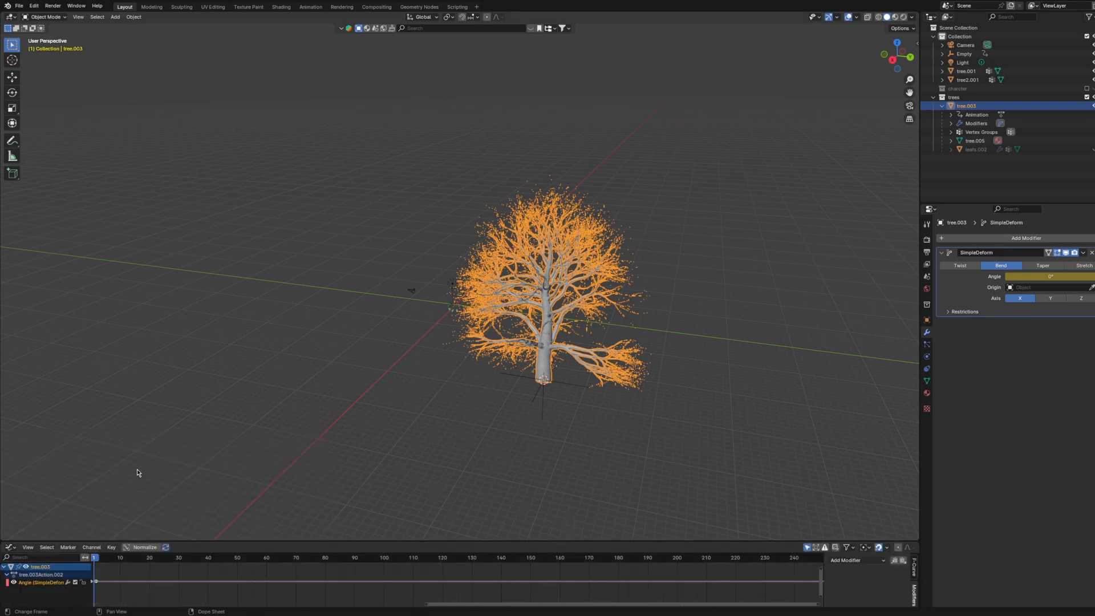
drag(266, 540, 266, 436)
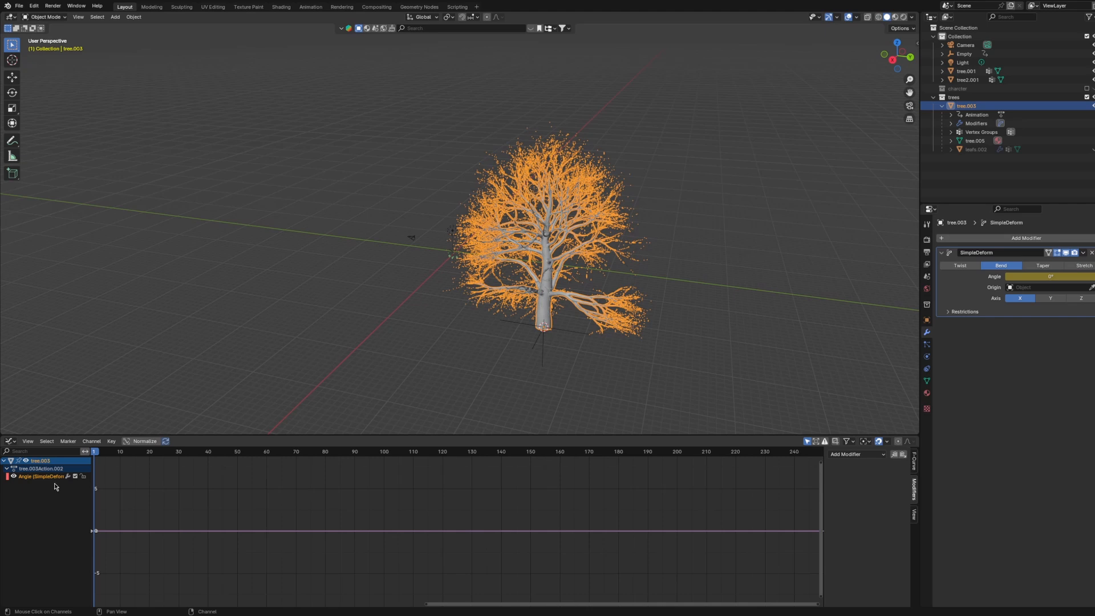
click(858, 455)
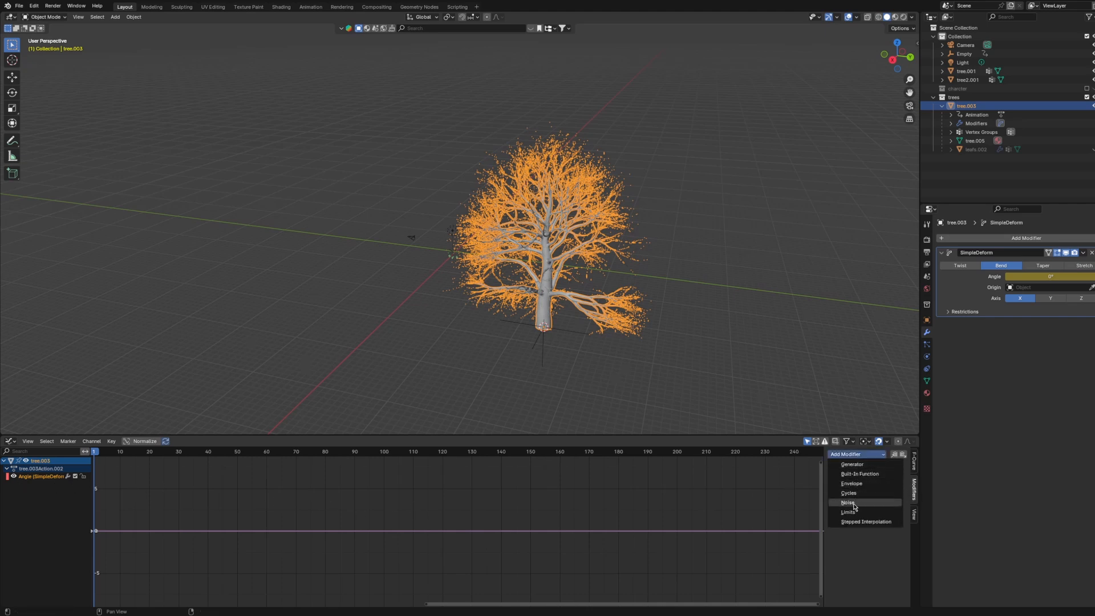
click(854, 506)
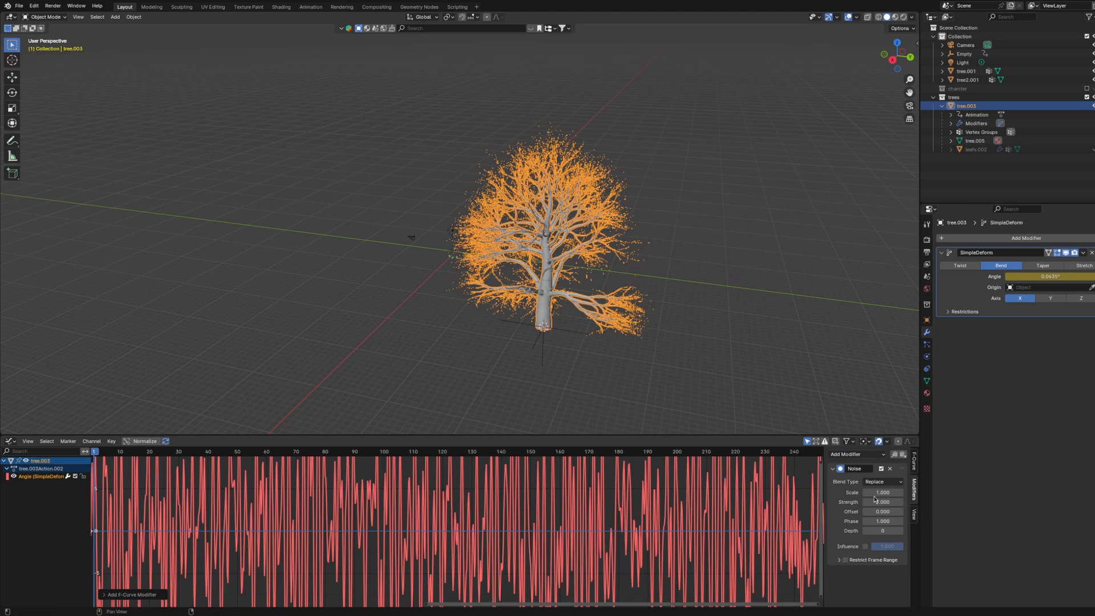
Set the Noise modifier's scale to 12 and strength to 0.07, and play the animation to check the trunk's sway.
click(882, 493)
text(12)
key(Return)
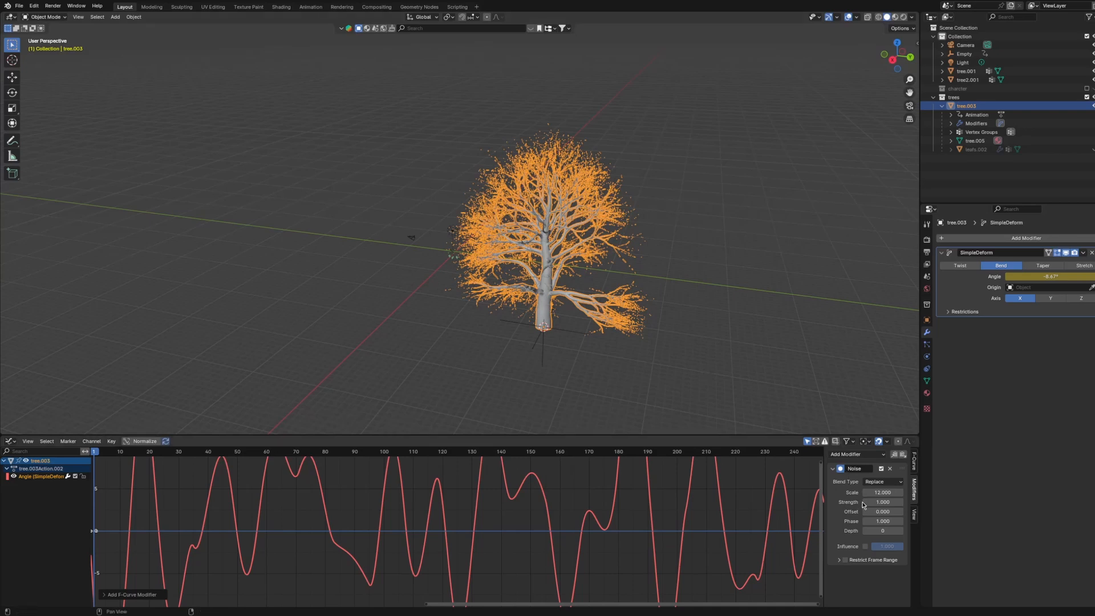
click(891, 502)
key(BackSpace)
key(Return)
key(space)
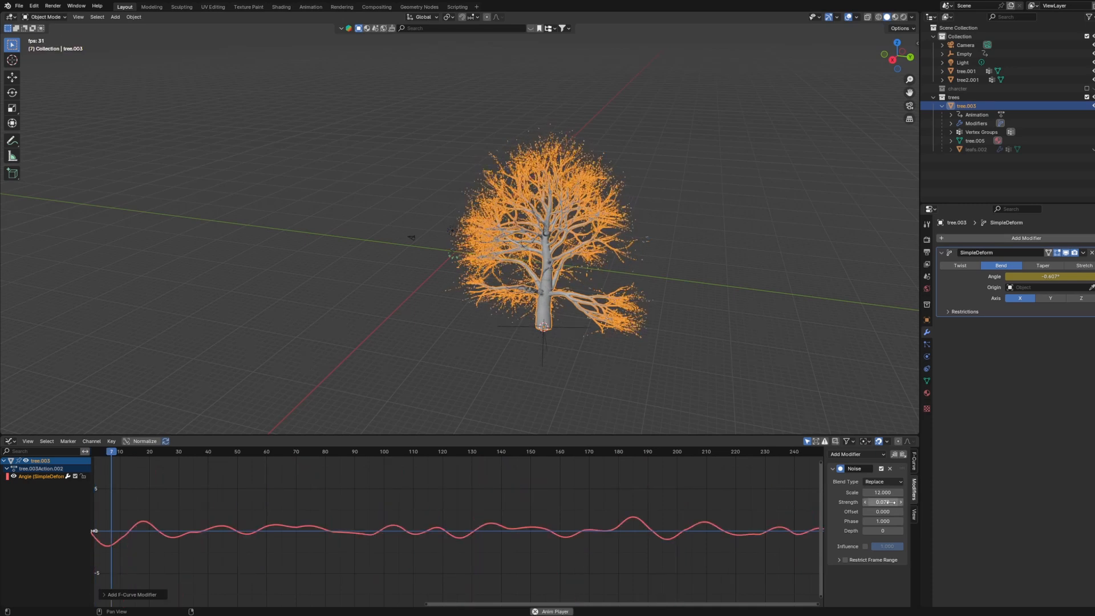
middle_drag(719, 341, 806, 316)
scroll(741, 310, up, 3)
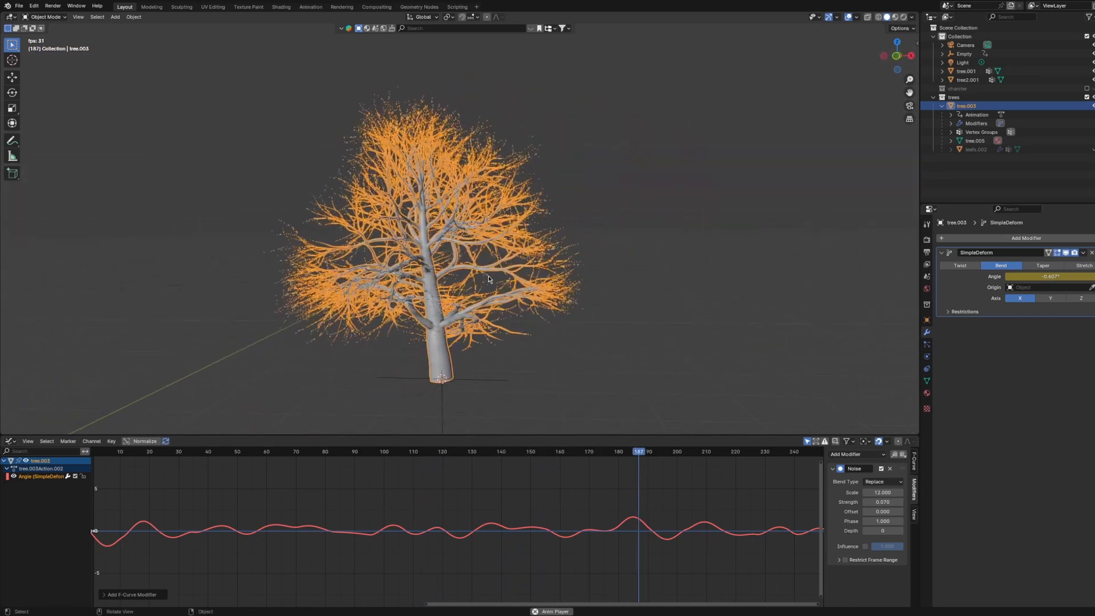
key(space)
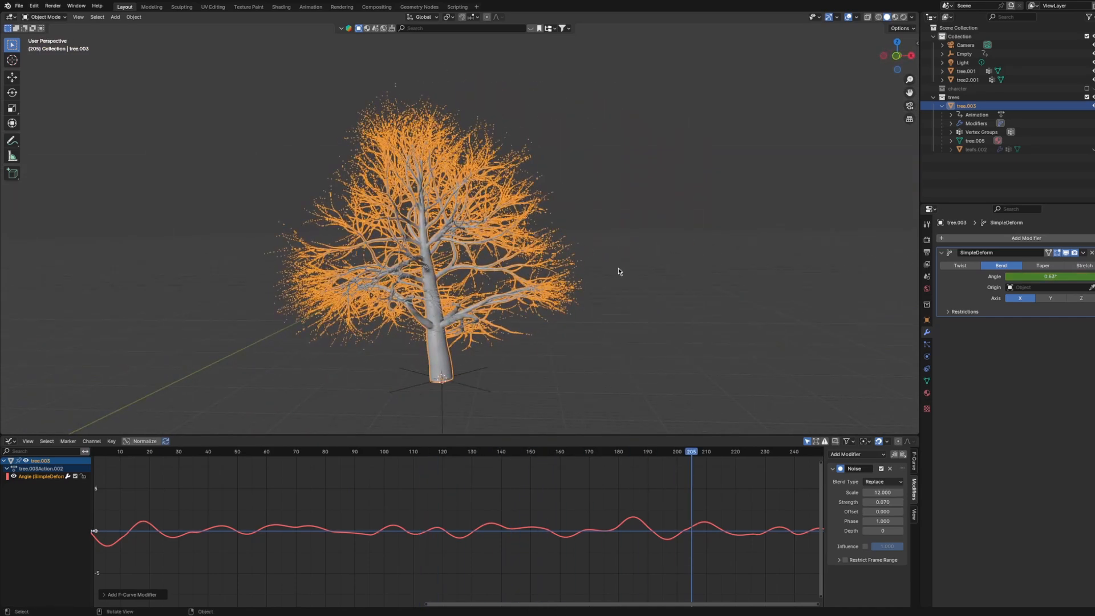